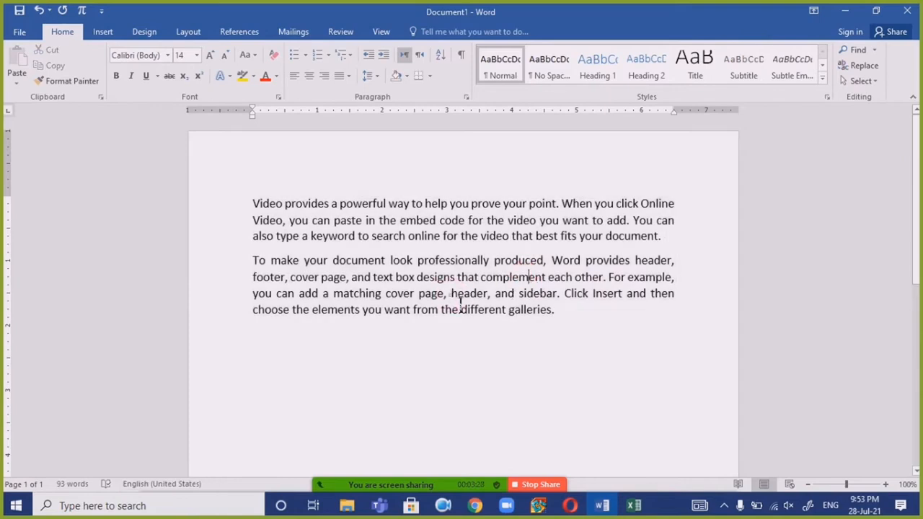
- Select the entire first paragraph, which starts with "Video provides a powerful way"
click(453, 295)
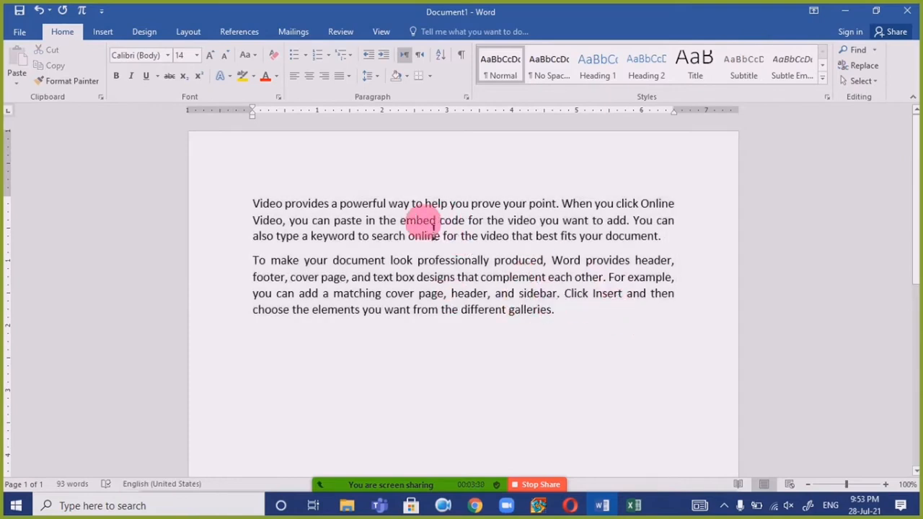
triple_click(425, 221)
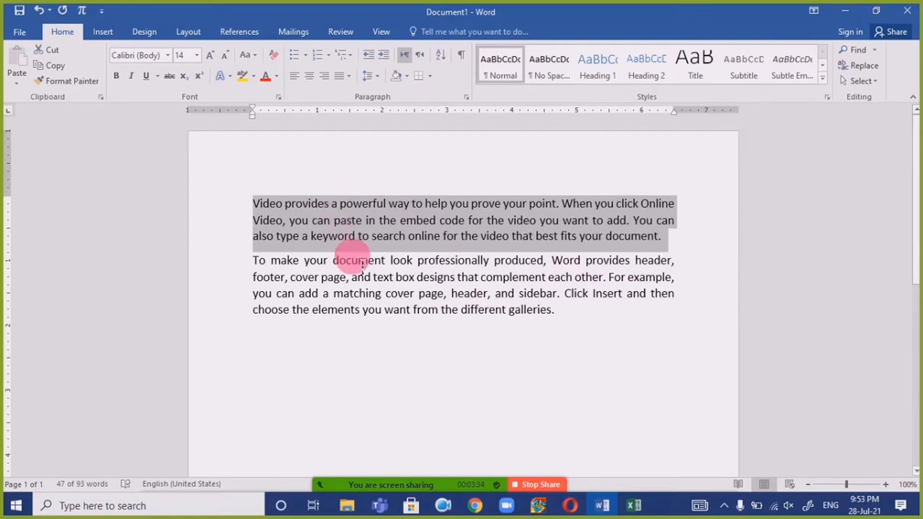
- In Zoom, mute all current and new participants without allowing them to unmute themselves, and dismiss the participant list
click(402, 485)
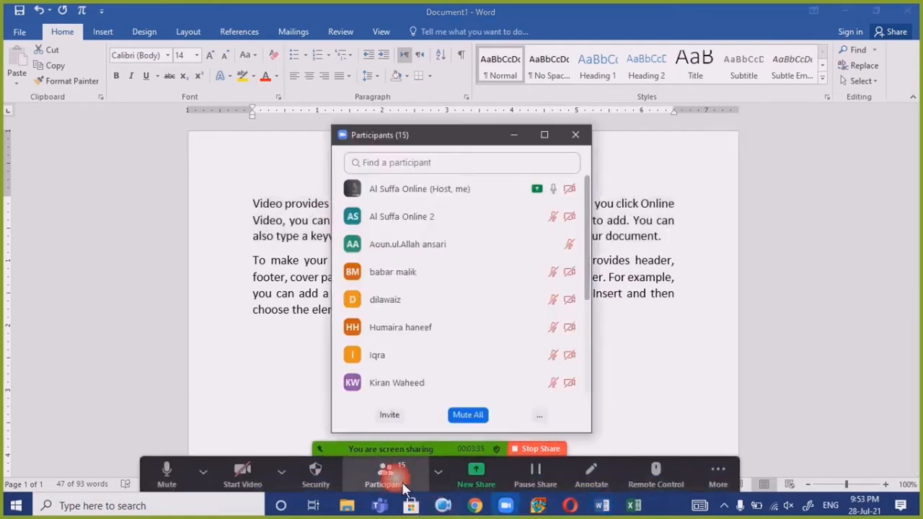
click(472, 416)
click(417, 264)
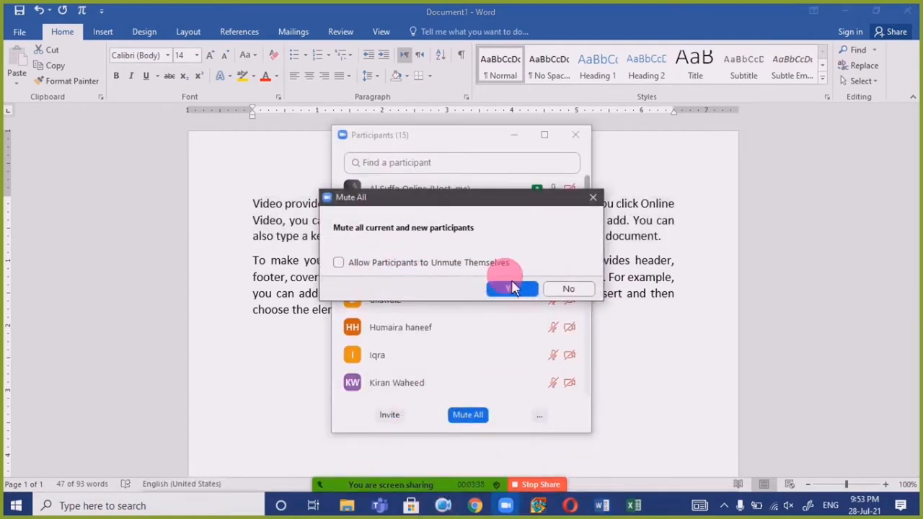
click(511, 288)
click(523, 135)
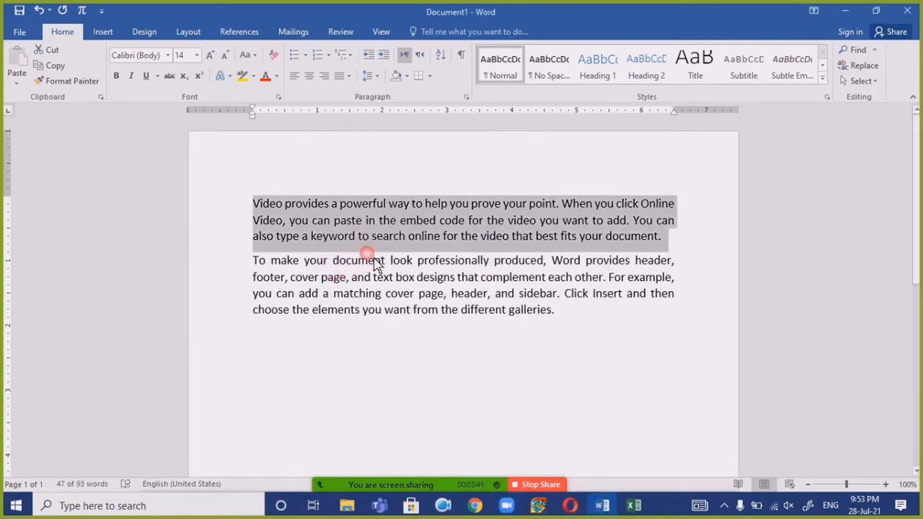
- Set the first paragraph's font size to 12
click(196, 56)
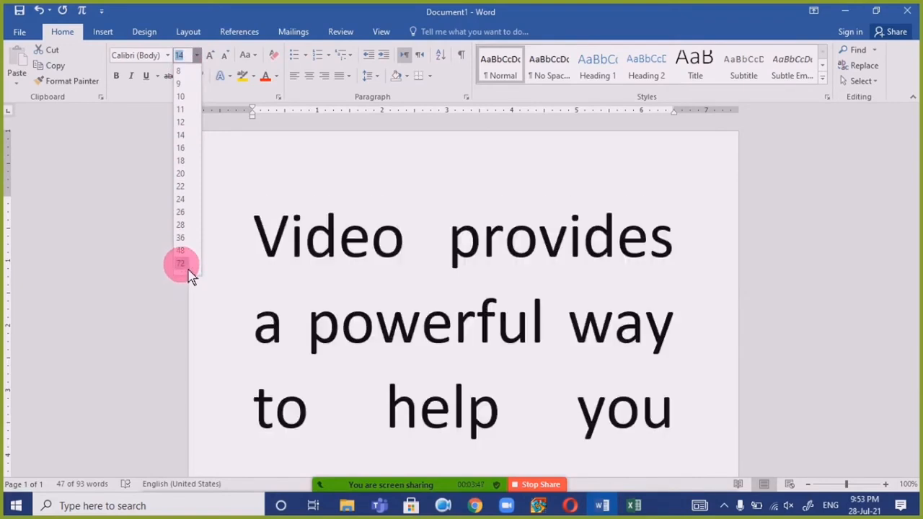
drag(186, 272, 171, 322)
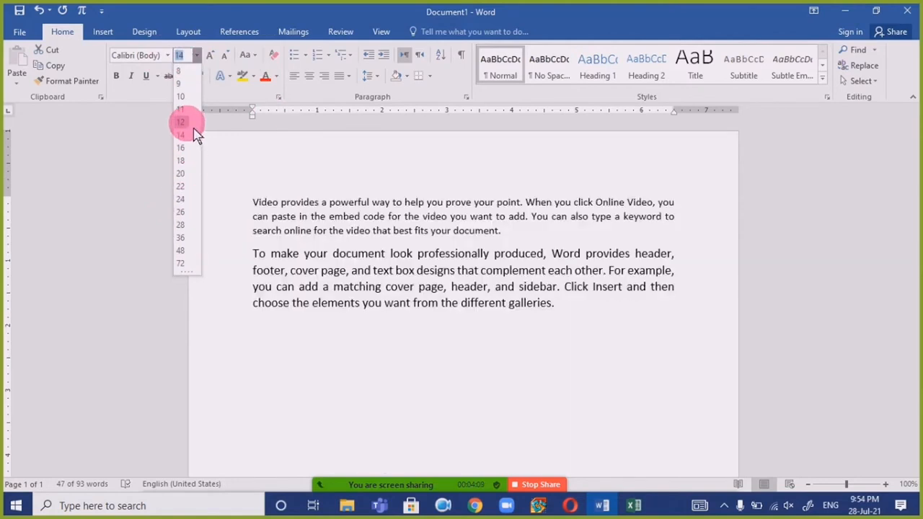
click(191, 124)
click(349, 255)
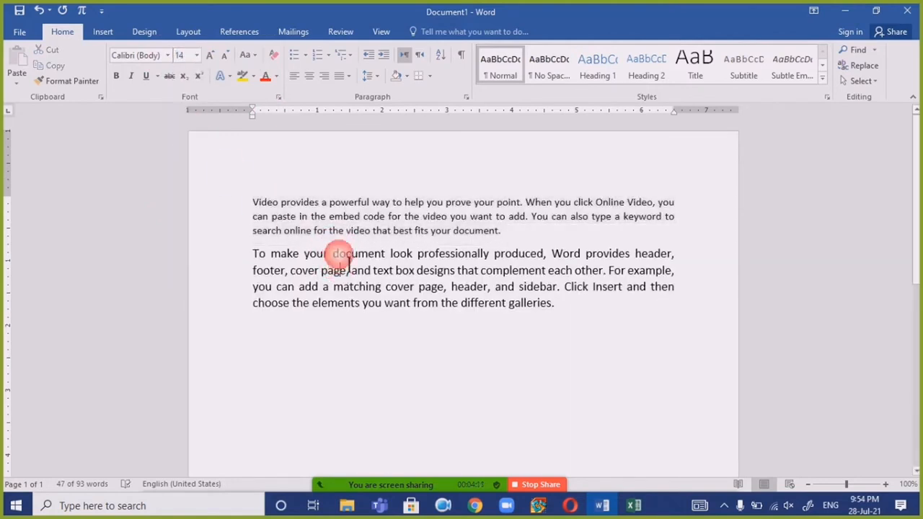
- Reselect the first paragraph and set its font size to 14
click(353, 286)
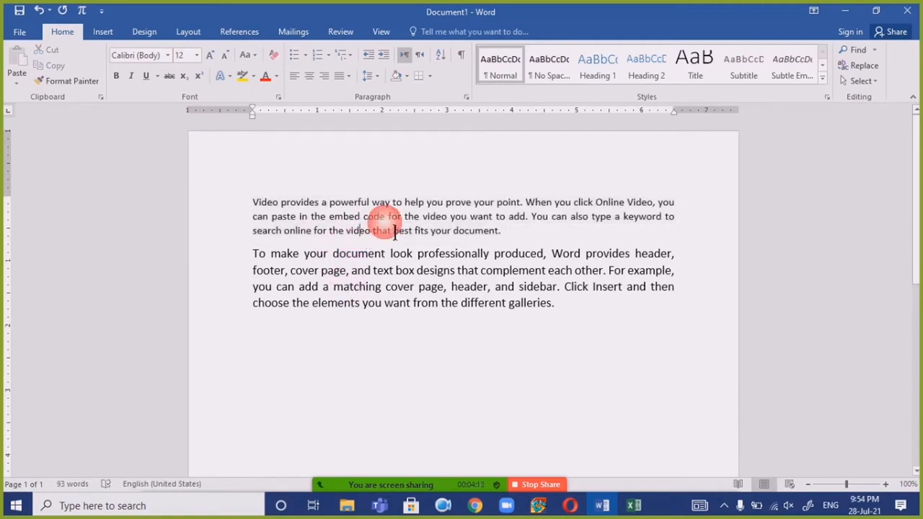
triple_click(359, 230)
click(196, 55)
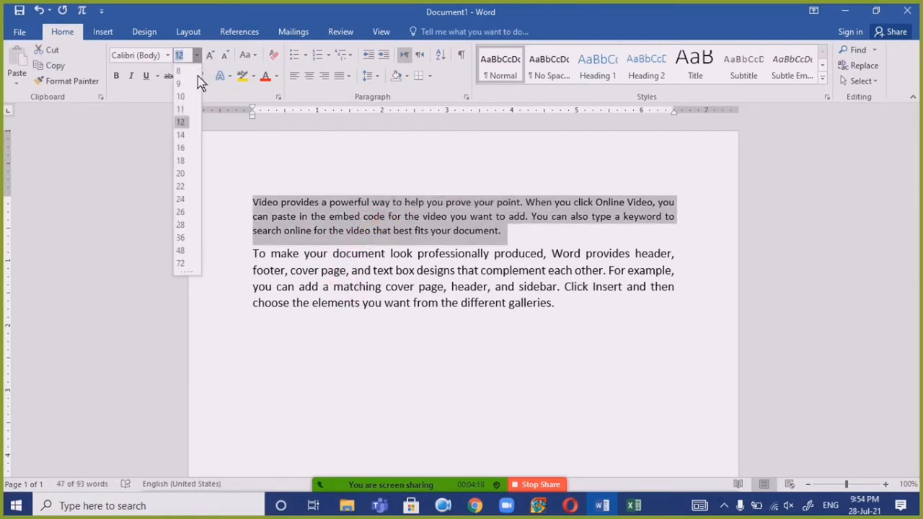
click(186, 145)
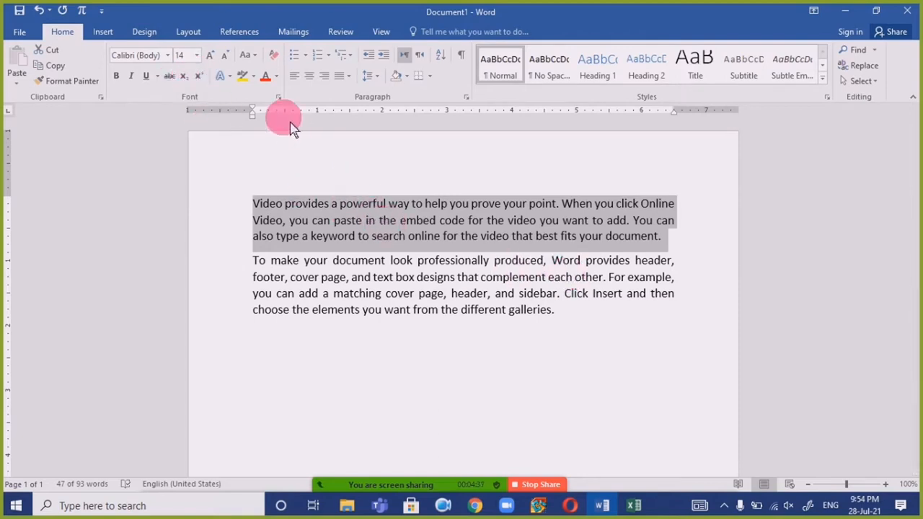
- Set the first paragraph's font size to the custom value 80 and look over the enlarged text
click(180, 54)
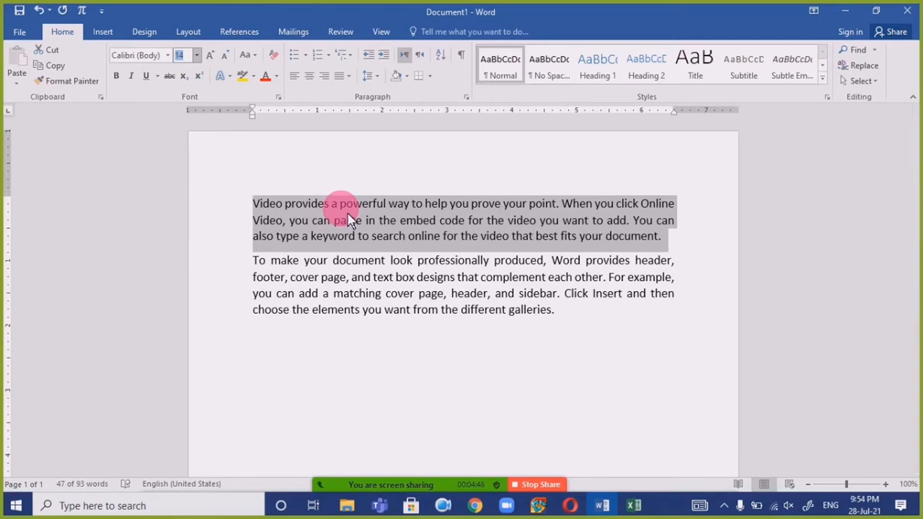
text(80)
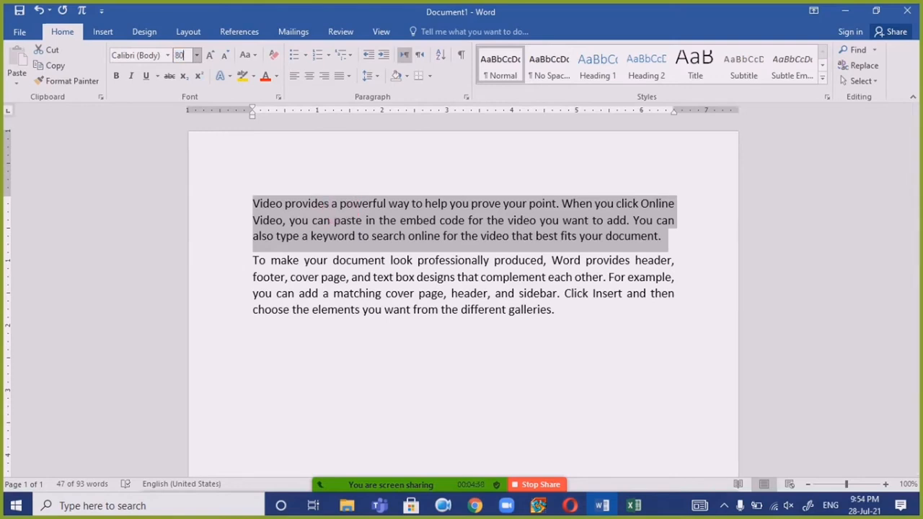
key(Return)
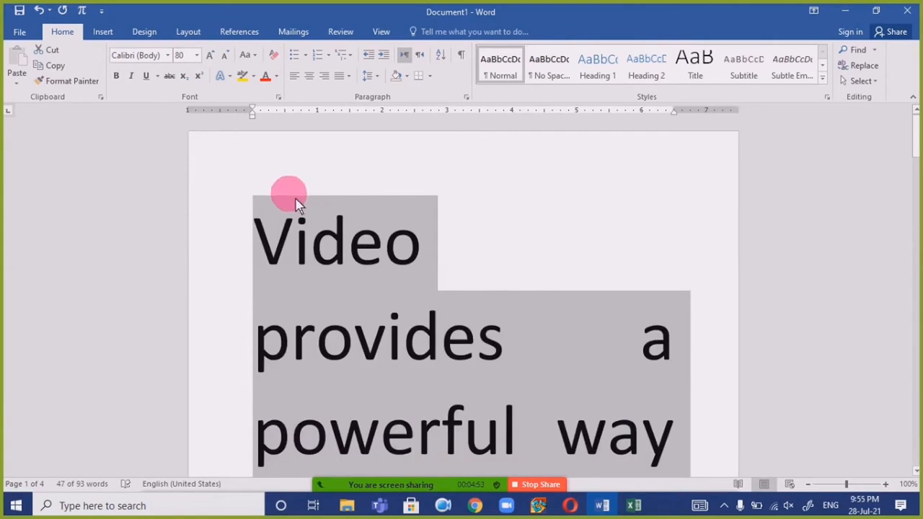
scroll(299, 206, down, 2)
scroll(239, 154, up, 2)
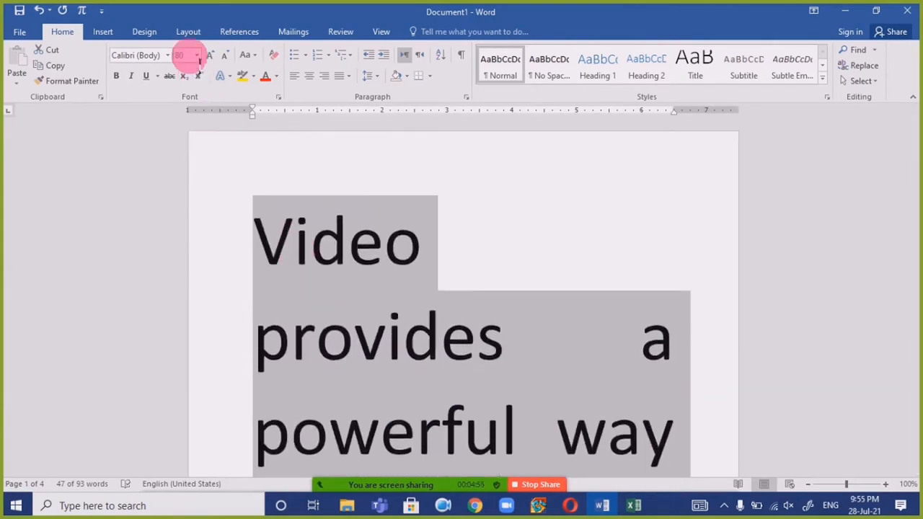
- Set the first paragraph's font size to 800
text(8)
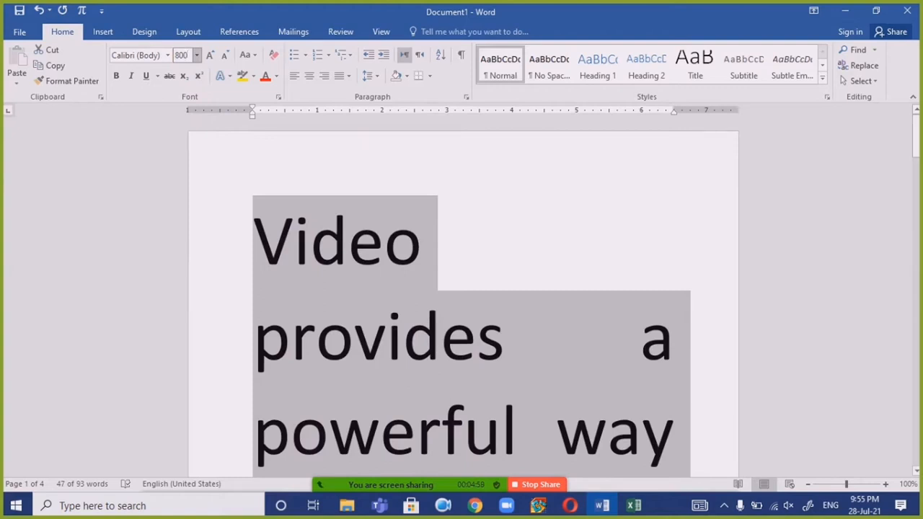
text(00)
key(Return)
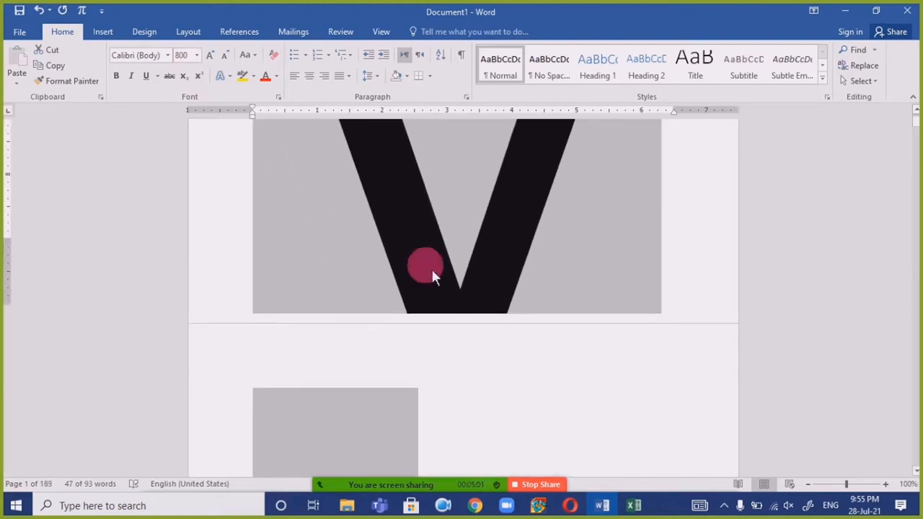
- Shrink the page's top margin to almost nothing and adjust the right margin using the rulers
scroll(431, 267, up, 10)
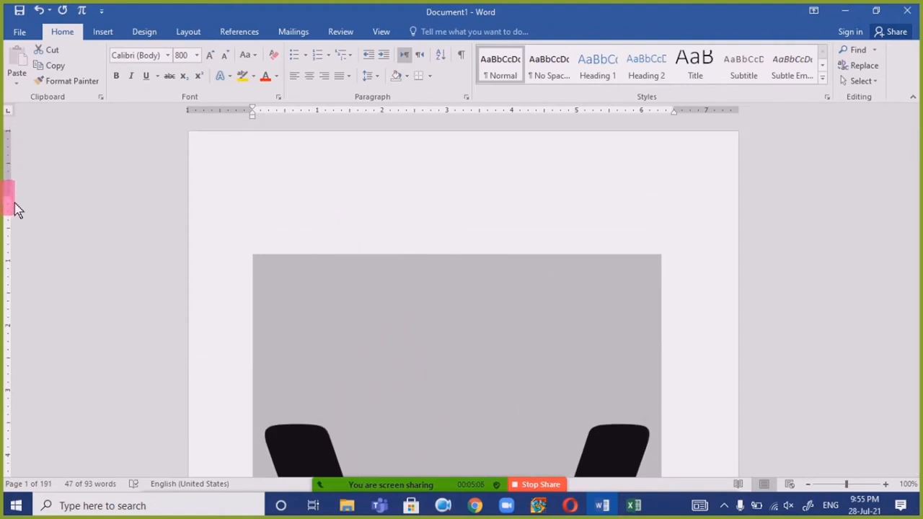
drag(18, 209, 20, 146)
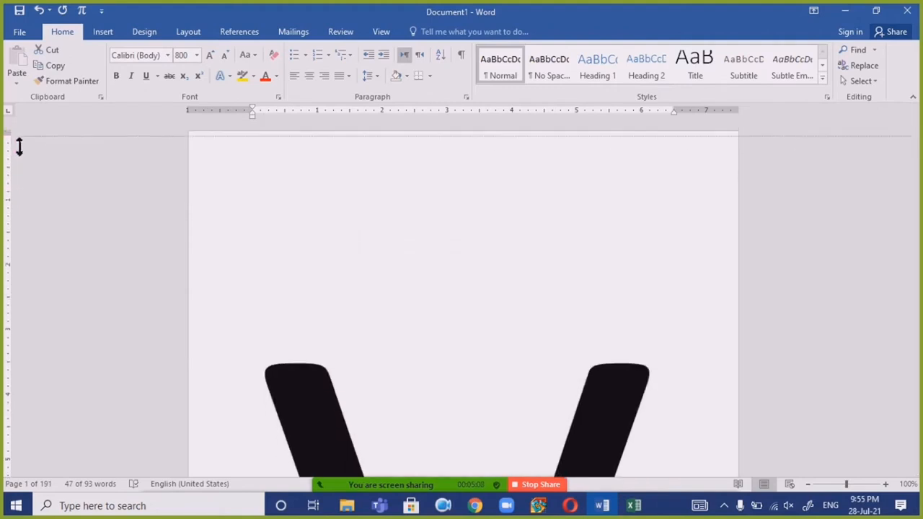
drag(684, 114, 679, 117)
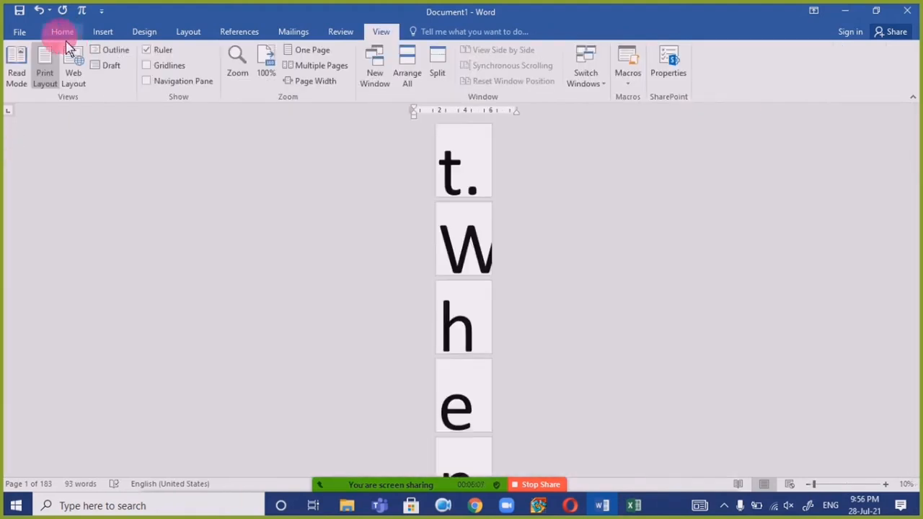
- Select all the document's text and set its font size to 1
click(63, 32)
click(442, 214)
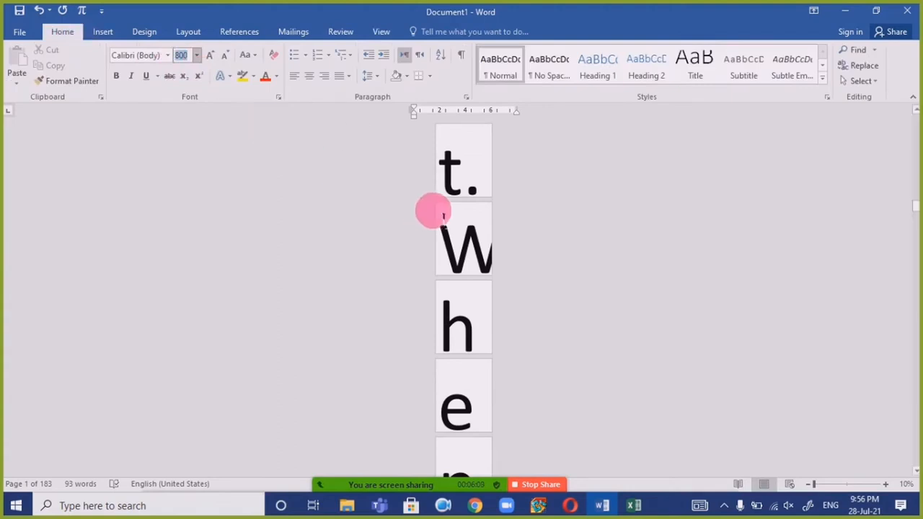
click(469, 215)
key(ctrl+a)
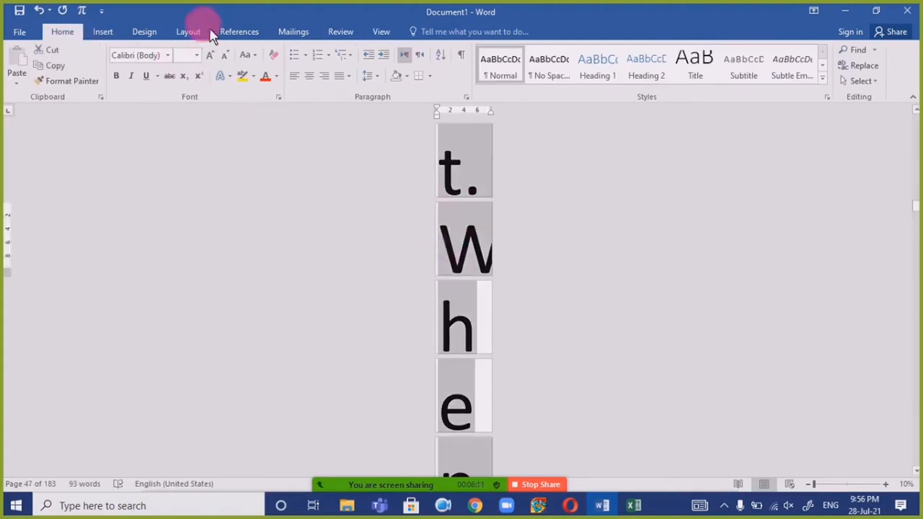
click(180, 56)
click(216, 225)
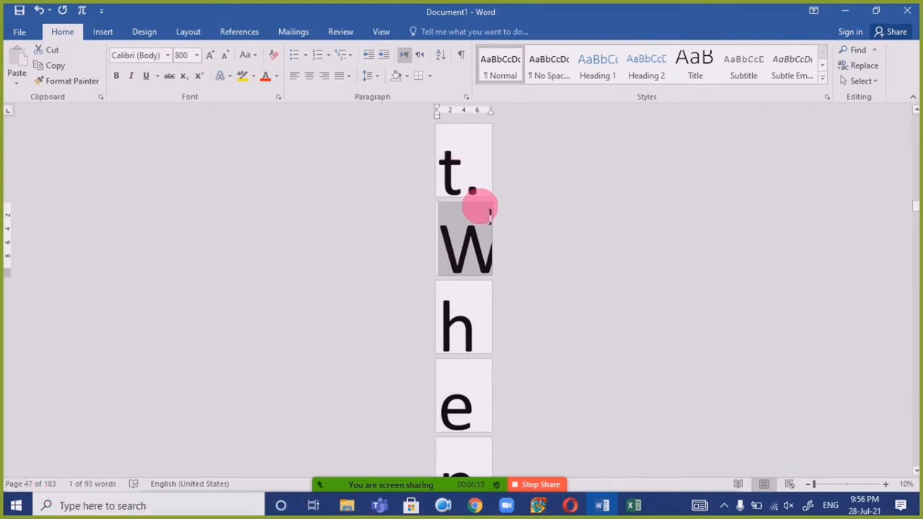
click(482, 247)
key(ctrl+a)
click(181, 55)
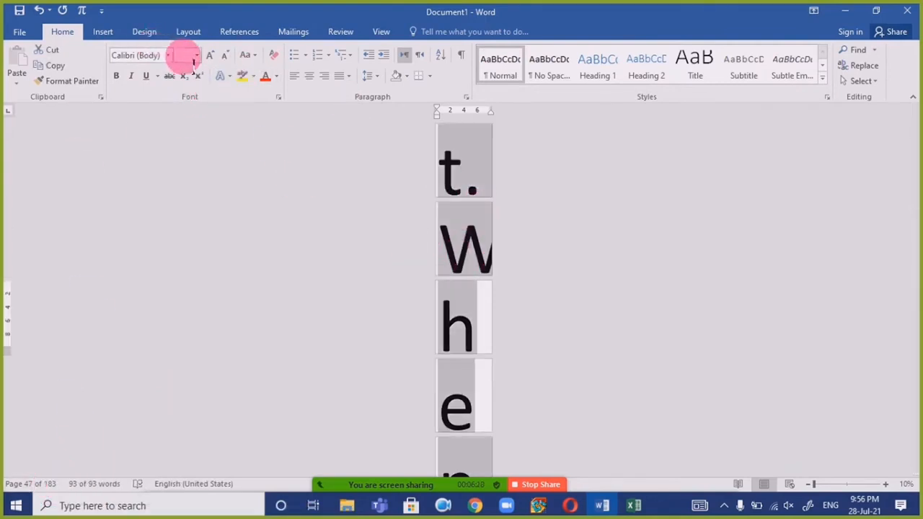
text(1)
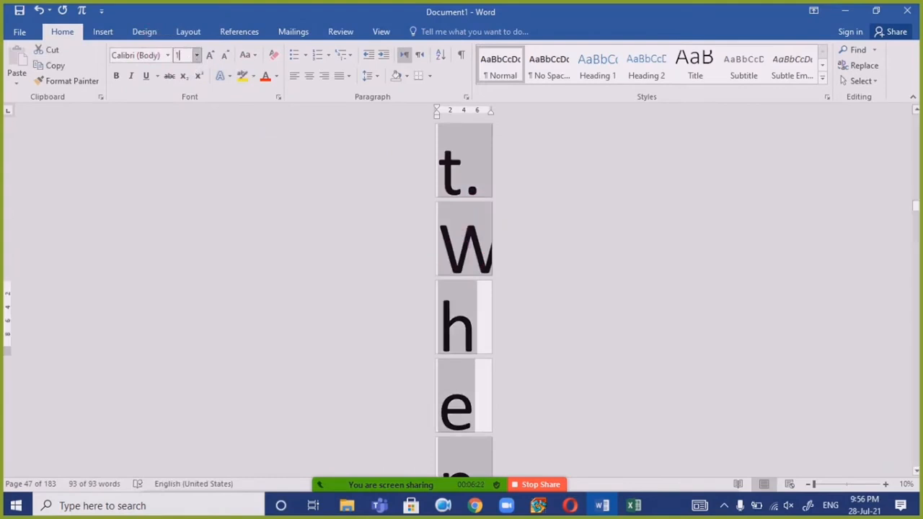
key(Return)
- Increase the page's top margin slightly so the tiny text sits lower on the page
scroll(548, 302, up, 9)
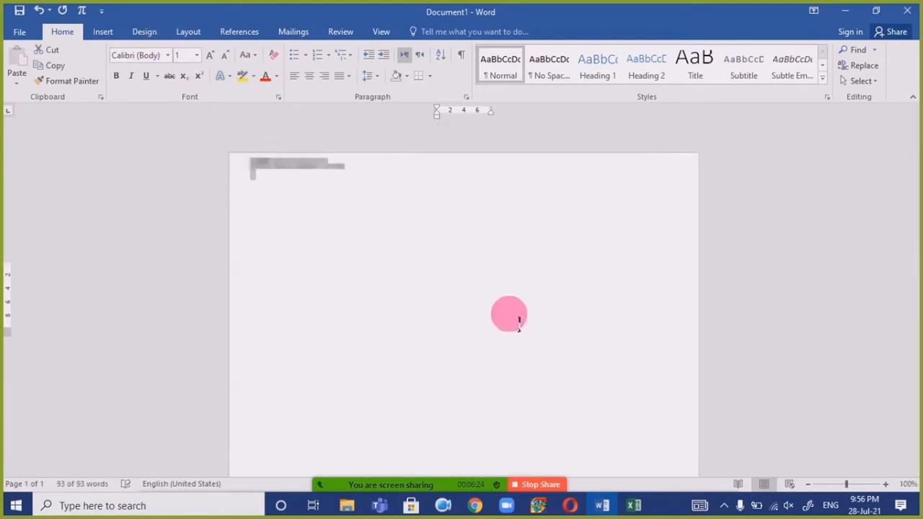
scroll(478, 296, up, 3)
click(291, 202)
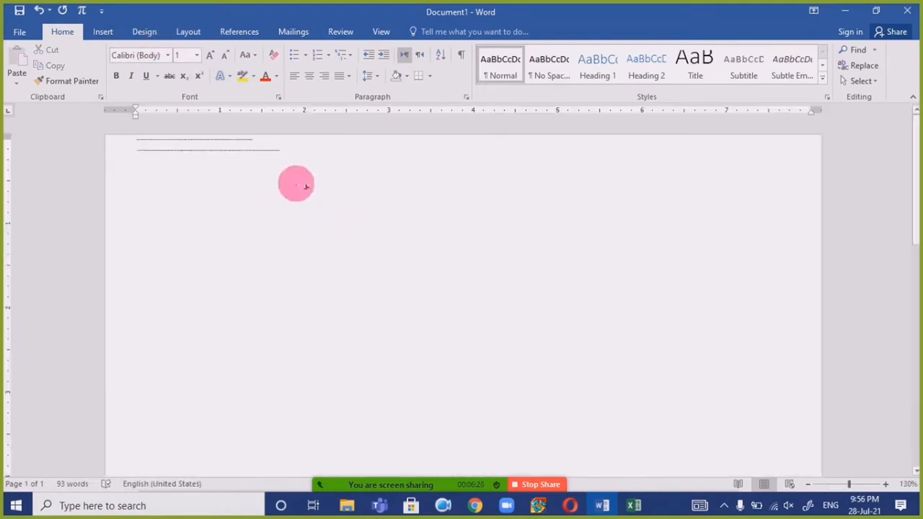
drag(16, 148, 18, 176)
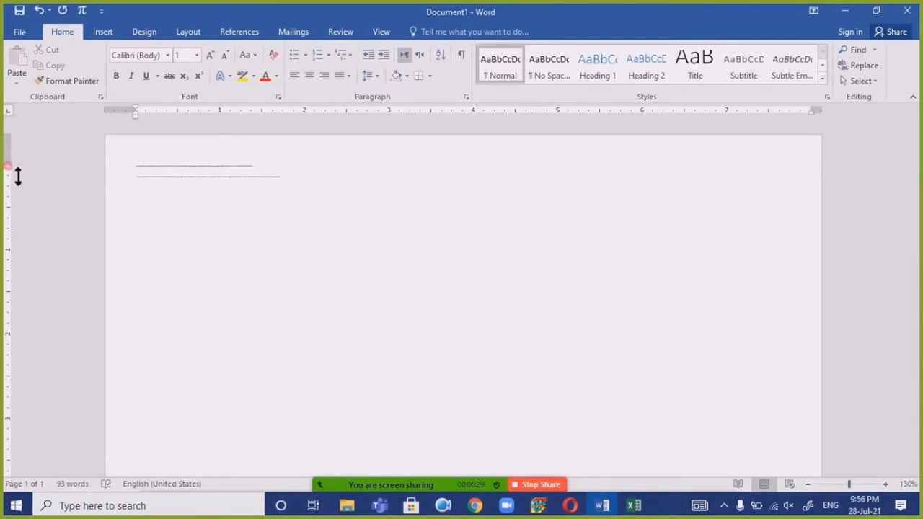
scroll(253, 208, up, 5)
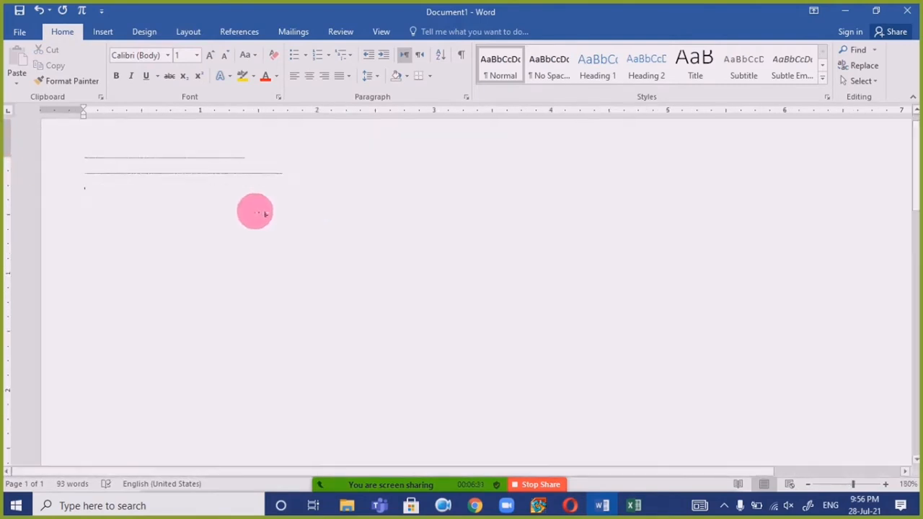
scroll(253, 210, down, 5)
- Select both paragraphs and increase their font size one point at a time to 11
drag(303, 181, 123, 189)
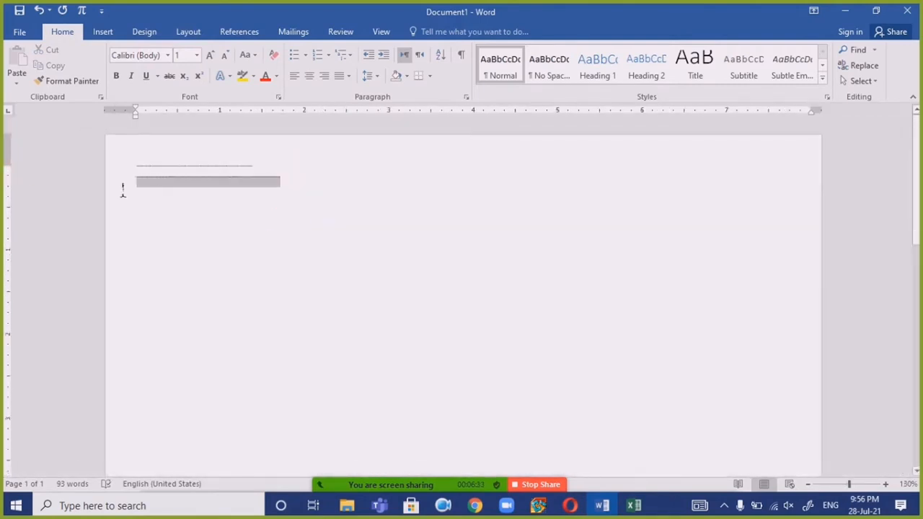
click(285, 245)
drag(338, 196, 62, 139)
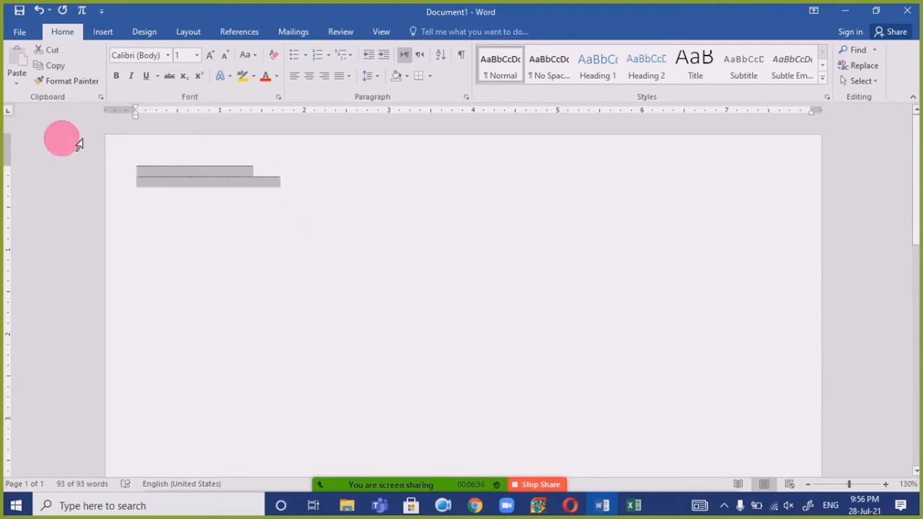
key(ctrl+bracketright)
key(ctrl+bracketright)
key(ctrl+bracketright)
key(ctrl+bracketright)
key(ctrl+bracketright)
key(ctrl+bracketright)
key(ctrl+bracketright)
key(ctrl+bracketright)
key(ctrl+bracketright)
key(ctrl+bracketright)
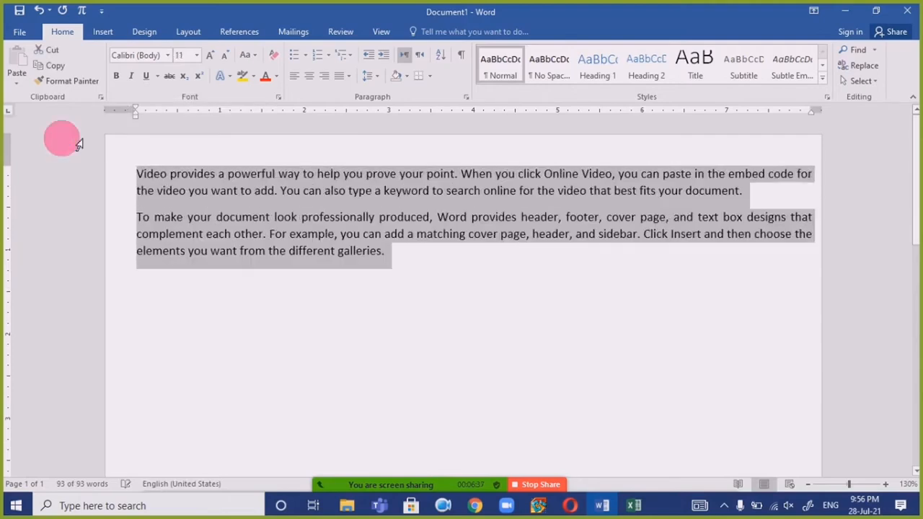
- Decrease the selected text's font size point by point to about 3
key(ctrl+bracketleft)
key(ctrl+bracketleft)
key(ctrl+bracketleft)
key(ctrl+bracketleft)
key(ctrl+bracketleft)
key(ctrl+bracketleft)
key(ctrl+bracketleft)
key(ctrl+bracketleft)
key(ctrl+bracketleft)
key(ctrl+bracketleft)
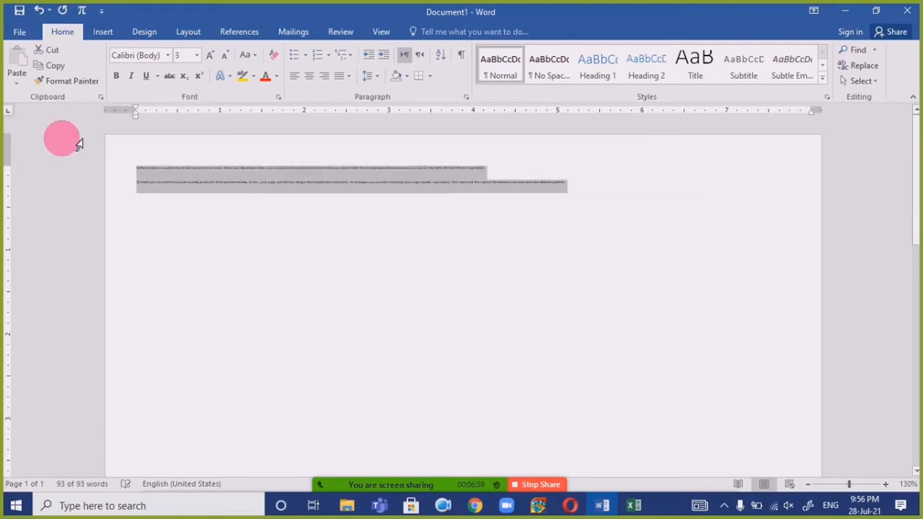
- Increase the selected text's font size point by point to 15
key(ctrl+bracketright)
key(ctrl+bracketright)
key(ctrl+bracketright)
key(ctrl+bracketright)
key(ctrl+bracketright)
key(ctrl+bracketright)
key(ctrl+bracketright)
key(ctrl+bracketright)
key(ctrl+bracketright)
key(ctrl+bracketright)
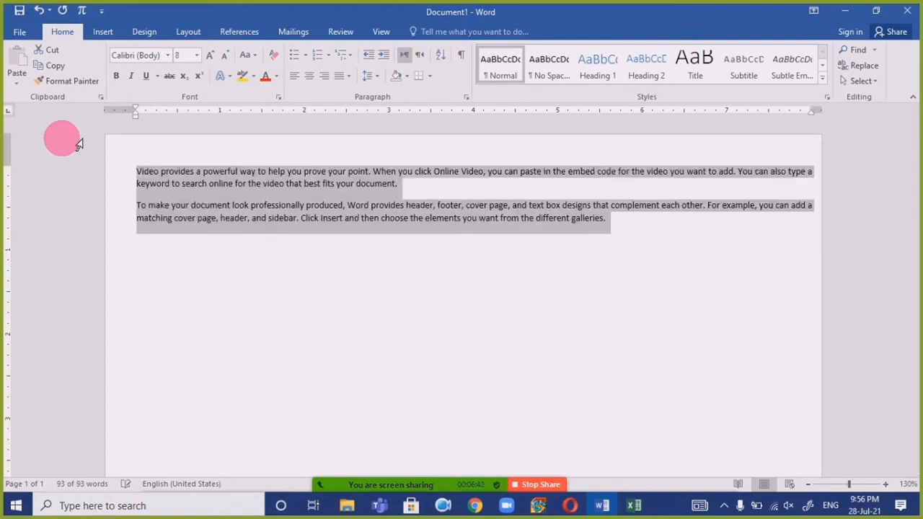
key(ctrl+bracketright)
key(ctrl+bracketright)
key(ctrl+bracketright)
key(ctrl+bracketright)
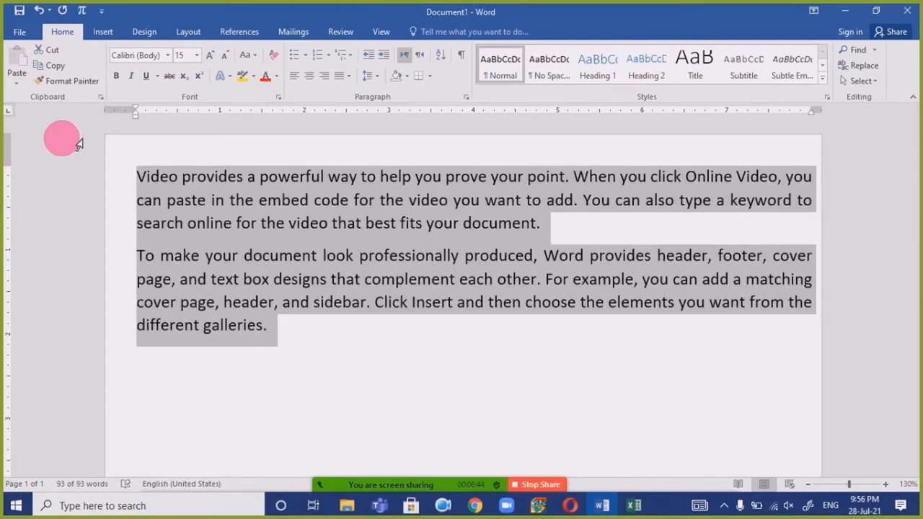
- Move the right indent of both selected paragraphs inward to about the 7.5 mark on the ruler
drag(818, 114, 787, 127)
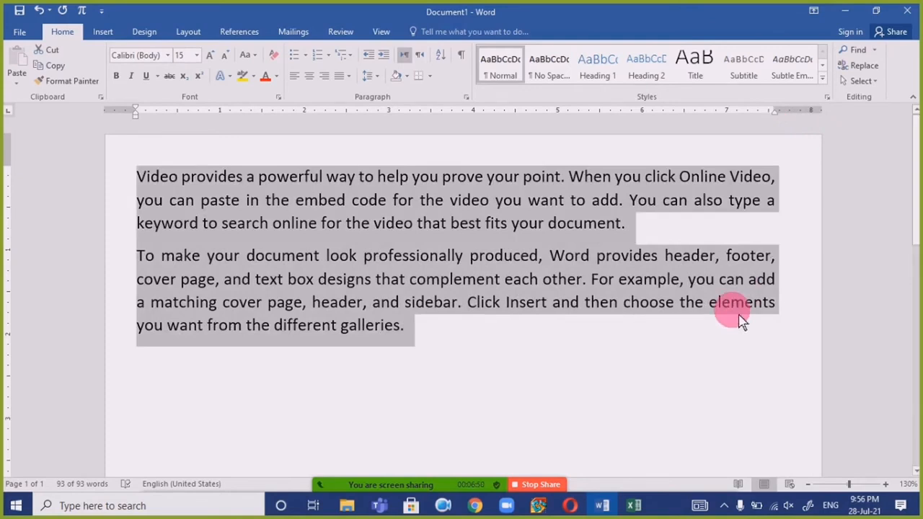
- Find and open the On-Screen Keyboard, move it higher to inspect the square bracket keys, and close it
key(super)
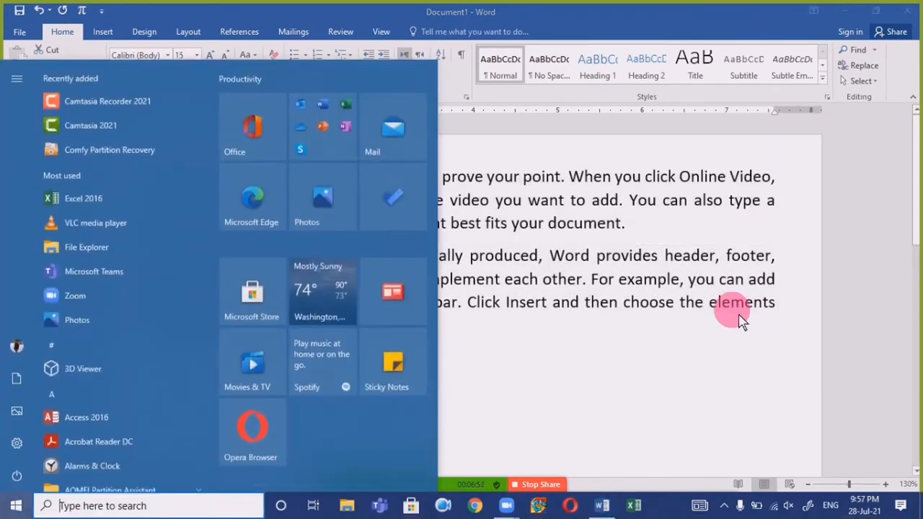
text(on scree)
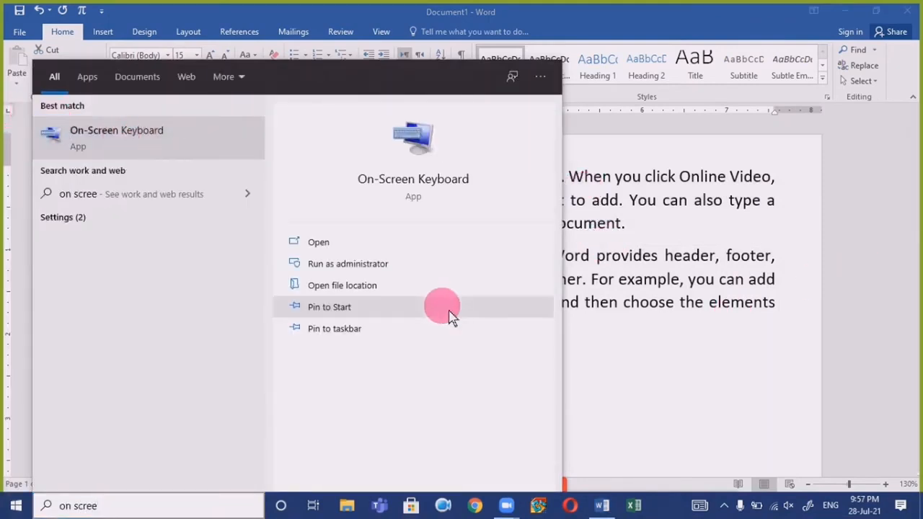
click(442, 309)
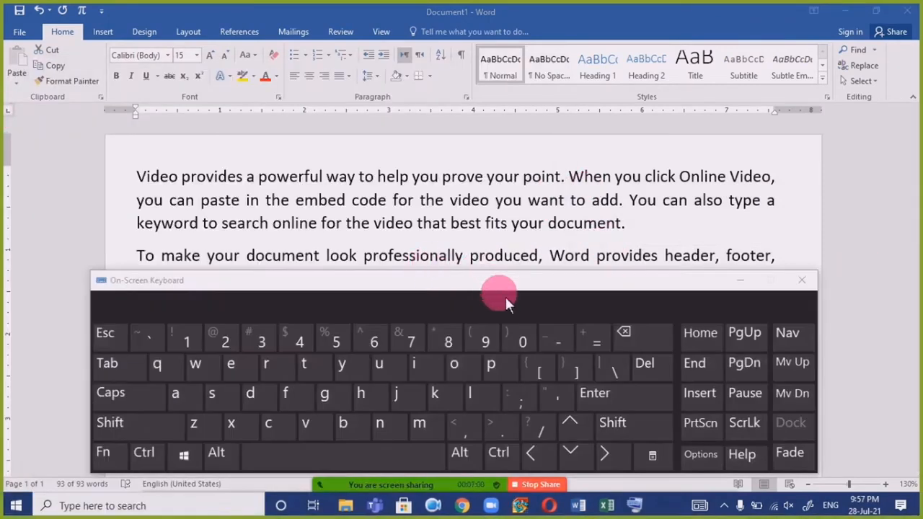
drag(506, 288, 510, 214)
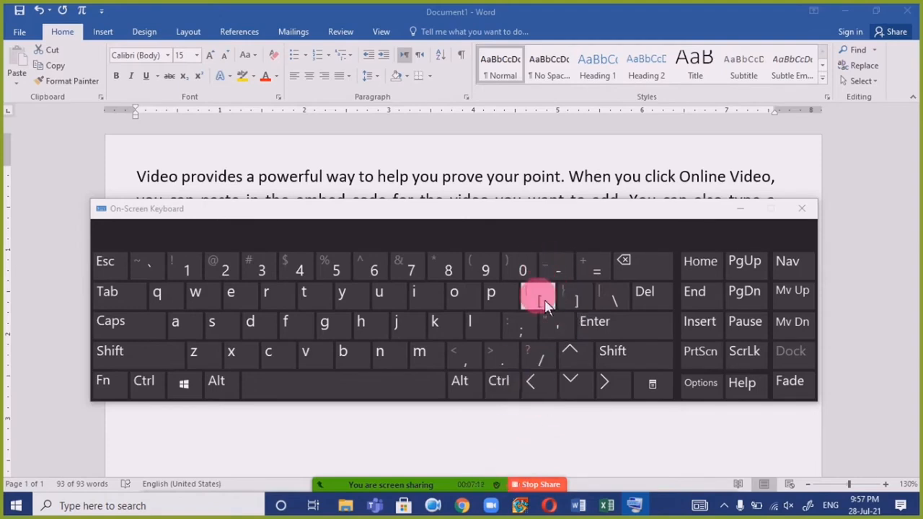
click(808, 215)
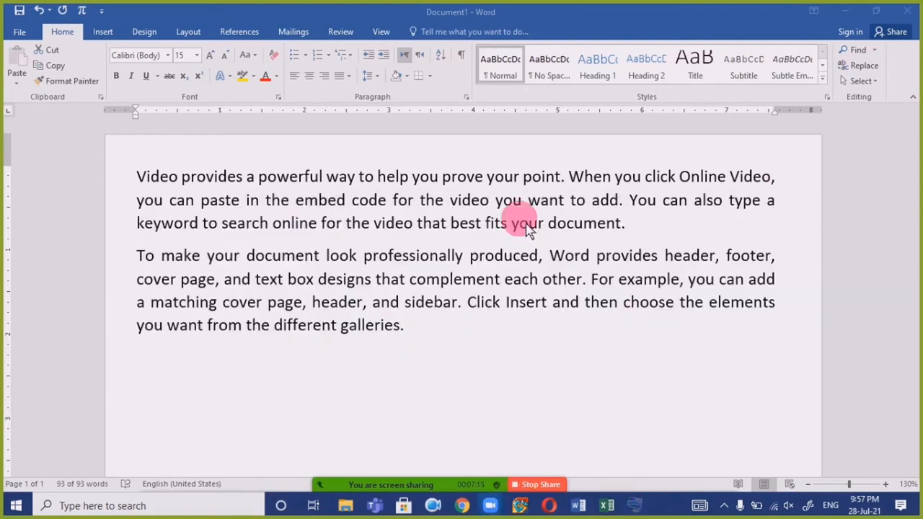
- Select the second paragraph and decrease its font size one point at a time to 2
triple_click(339, 299)
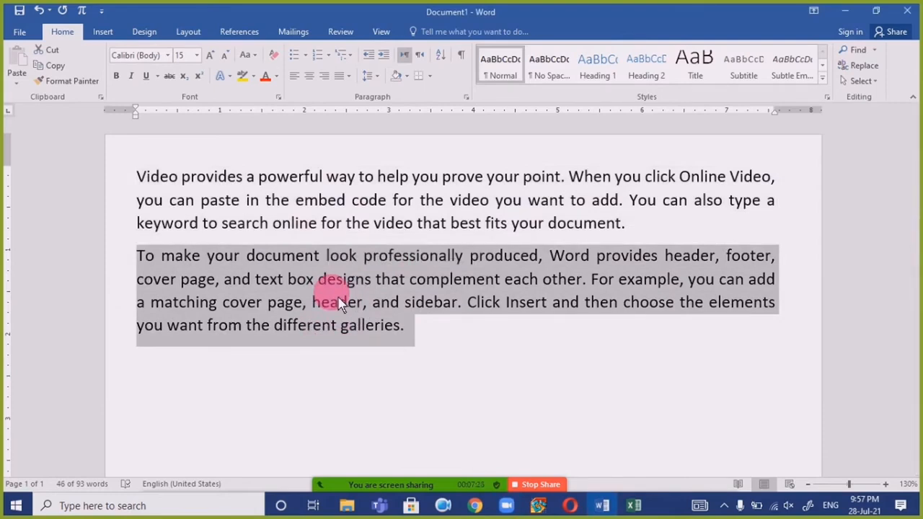
key(ctrl+bracketleft)
key(ctrl+bracketleft)
key(ctrl+bracketleft)
key(ctrl+bracketleft)
key(ctrl+bracketleft)
key(ctrl+bracketleft)
key(ctrl+bracketleft)
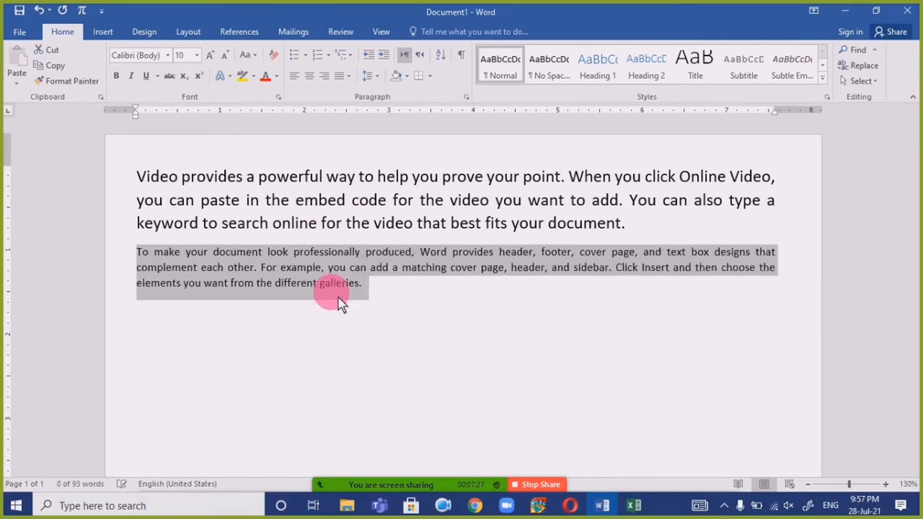
key(ctrl+bracketleft)
key(ctrl+bracketleft)
key(ctrl+bracketleft)
key(ctrl+bracketleft)
key(ctrl+bracketleft)
key(ctrl+bracketleft)
key(ctrl+bracketleft)
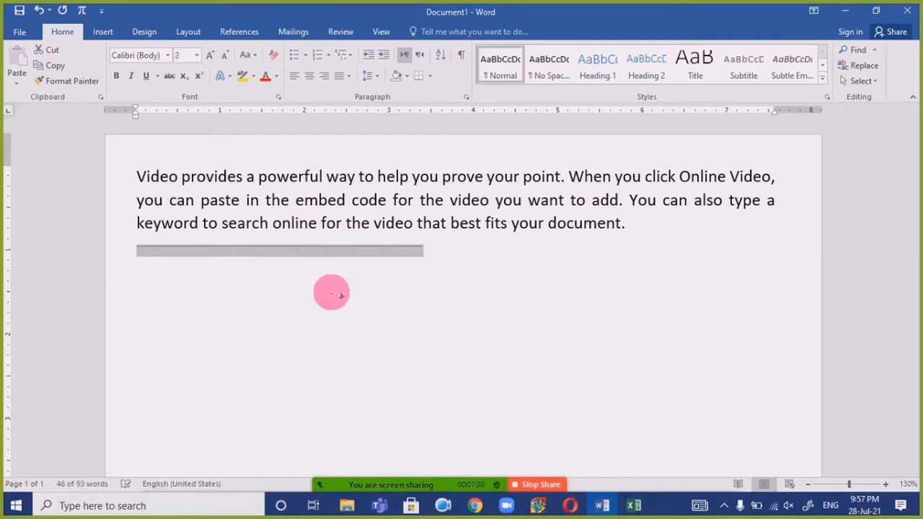
- Increase the second paragraph's font size one point at a time to 38
key(ctrl+bracketright)
key(ctrl+bracketright)
key(ctrl+bracketright)
key(ctrl+bracketright)
key(ctrl+bracketright)
key(ctrl+bracketright)
key(ctrl+bracketright)
key(ctrl+bracketright)
key(ctrl+bracketright)
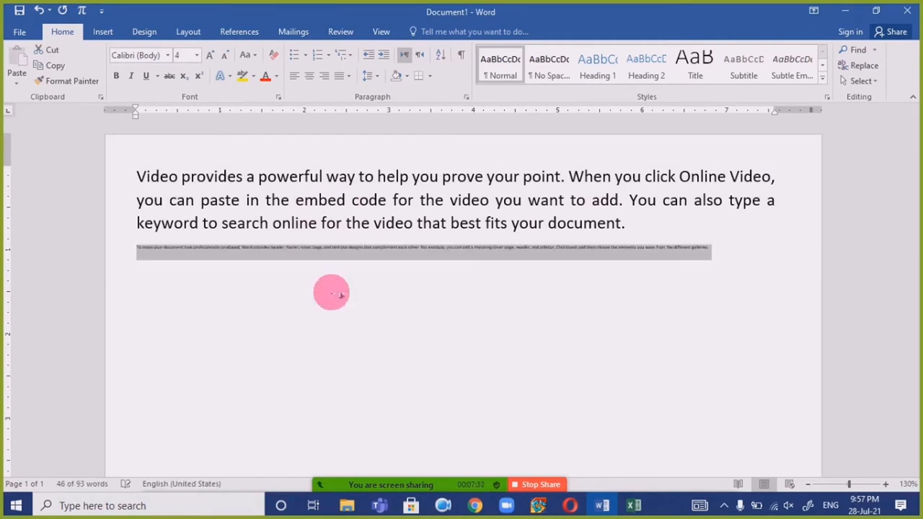
key(ctrl+bracketright)
key(ctrl+bracketright)
key(ctrl+bracketright)
key(ctrl+bracketright)
key(ctrl+bracketright)
key(ctrl+bracketright)
key(ctrl+bracketright)
key(ctrl+bracketright)
key(ctrl+bracketright)
key(ctrl+bracketright)
key(ctrl+bracketright)
key(ctrl+bracketright)
key(ctrl+bracketright)
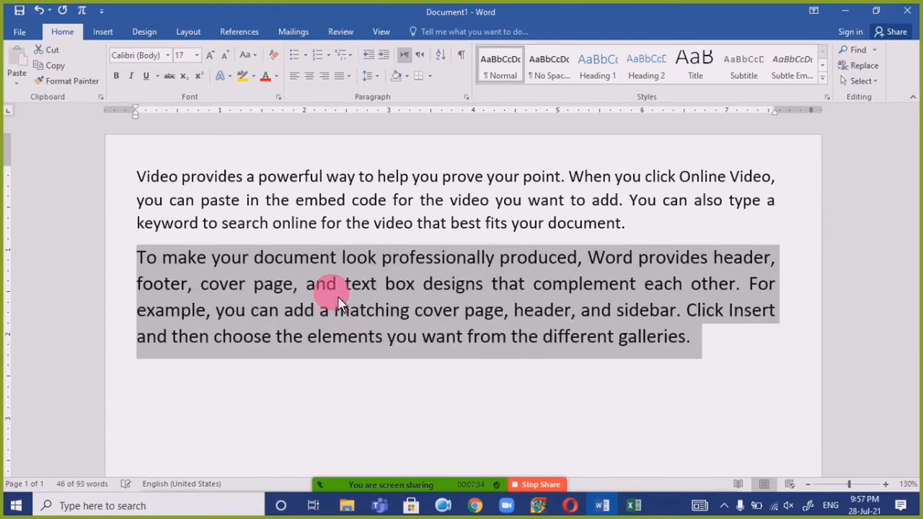
key(ctrl+bracketright)
key(ctrl+bracketright)
key(ctrl+bracketright)
key(ctrl+bracketright)
key(ctrl+bracketright)
key(ctrl+bracketright)
key(ctrl+bracketright)
key(ctrl+bracketright)
key(ctrl+bracketright)
key(ctrl+bracketright)
key(ctrl+bracketright)
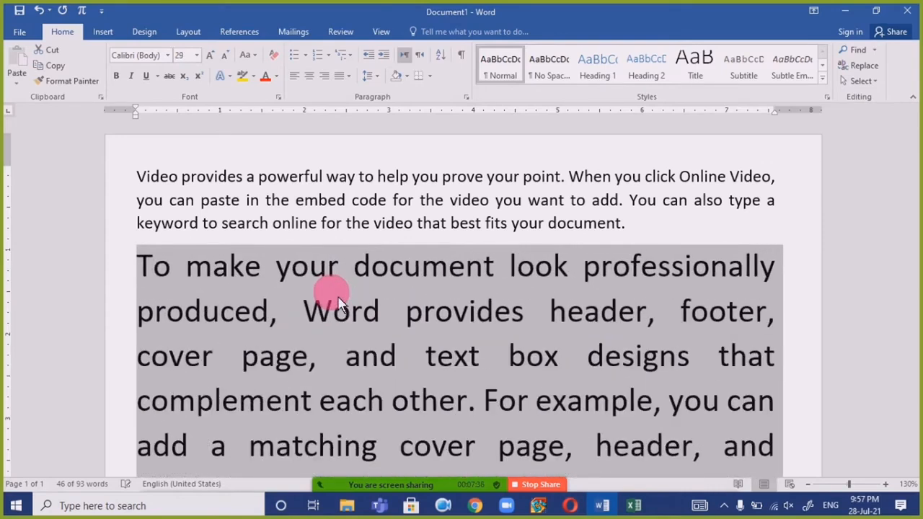
key(ctrl+bracketright)
key(ctrl+bracketright)
key(ctrl+bracketright)
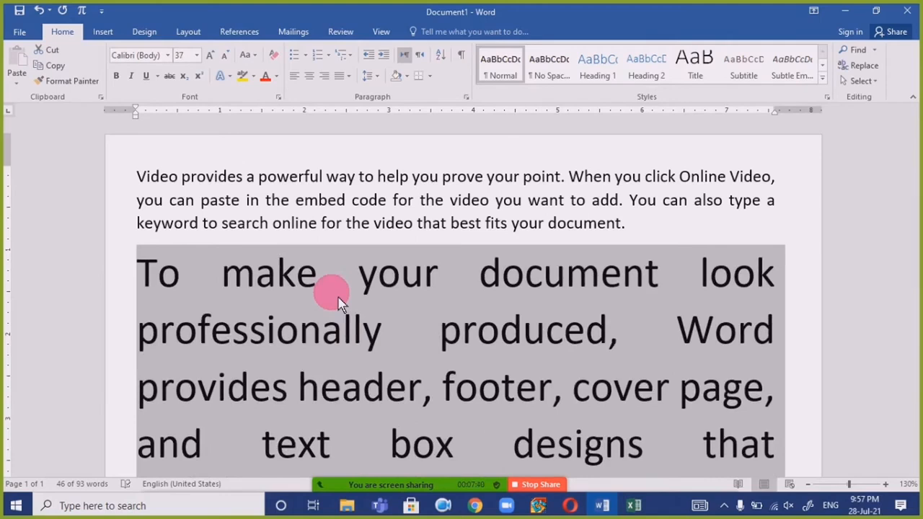
key(ctrl+bracketright)
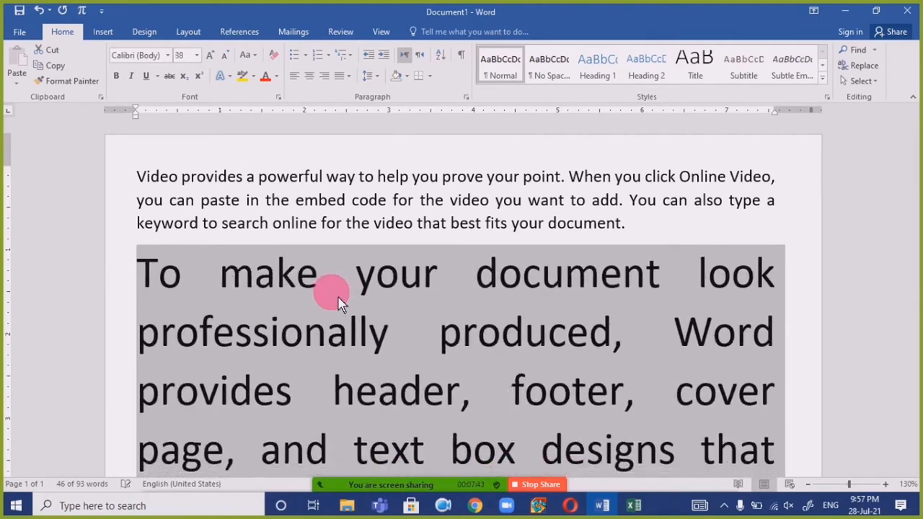
- Decrease the second paragraph's font size one point at a time to 11
key(ctrl+bracketleft)
key(ctrl+bracketleft)
key(ctrl+bracketleft)
key(ctrl+bracketleft)
key(ctrl+bracketleft)
key(ctrl+bracketleft)
key(ctrl+bracketleft)
key(ctrl+bracketleft)
key(ctrl+bracketleft)
key(ctrl+bracketleft)
key(ctrl+bracketleft)
key(ctrl+bracketleft)
key(ctrl+bracketleft)
key(ctrl+bracketleft)
key(ctrl+bracketleft)
key(ctrl+bracketleft)
key(ctrl+bracketleft)
key(ctrl+bracketleft)
key(ctrl+bracketleft)
key(ctrl+bracketleft)
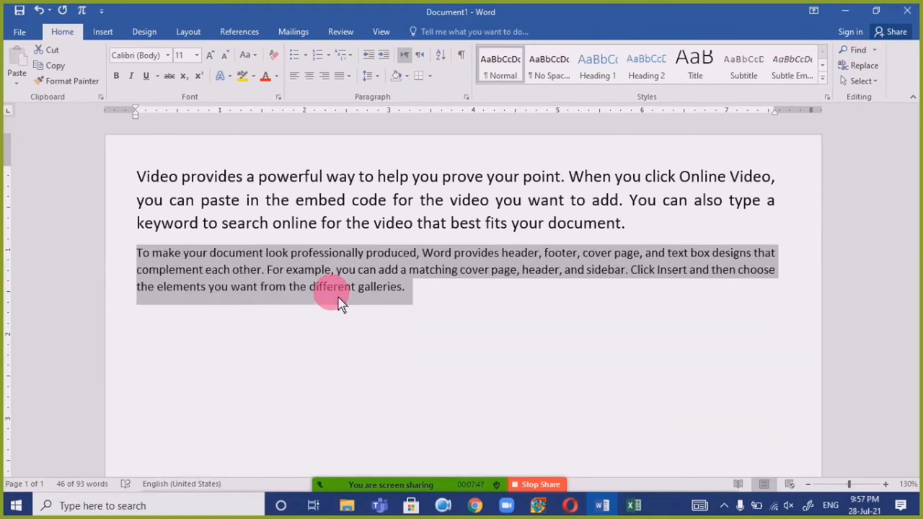
- Increase the second paragraph's font size one point at a time to 24
key(ctrl+bracketright)
key(ctrl+bracketright)
key(ctrl+bracketright)
key(ctrl+bracketright)
key(ctrl+bracketright)
key(ctrl+bracketright)
key(ctrl+bracketright)
key(ctrl+bracketright)
key(ctrl+bracketright)
key(ctrl+bracketright)
key(ctrl+bracketright)
key(ctrl+bracketright)
key(ctrl+bracketright)
scroll(340, 303, down, 4)
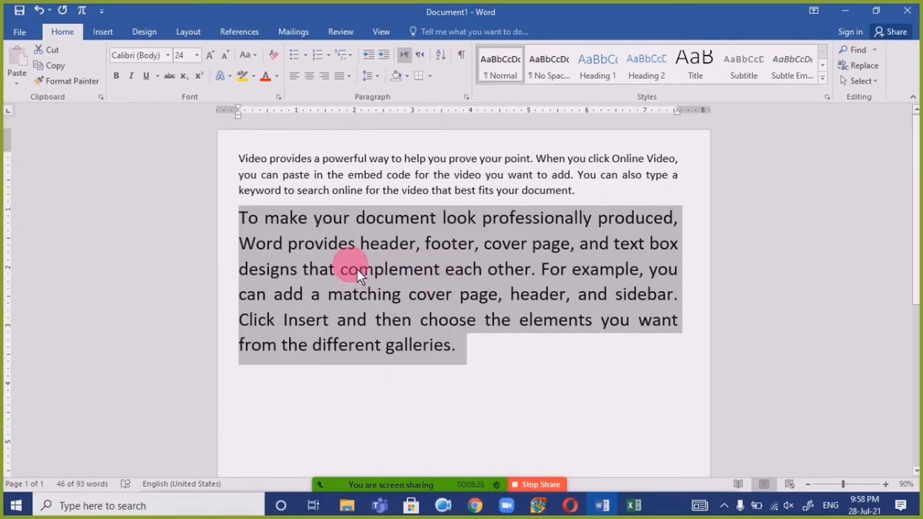
- Delete the whole second paragraph, beginning "To make your document look professionally produced"
click(420, 321)
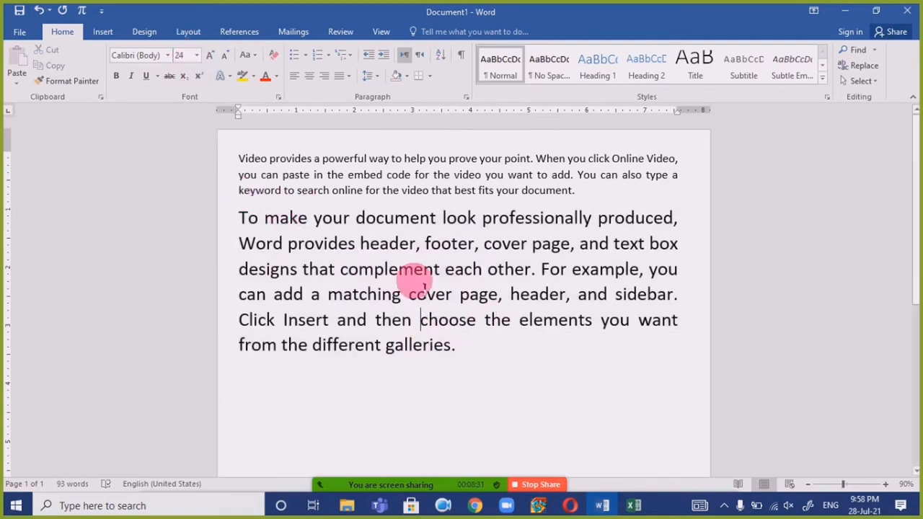
click(382, 293)
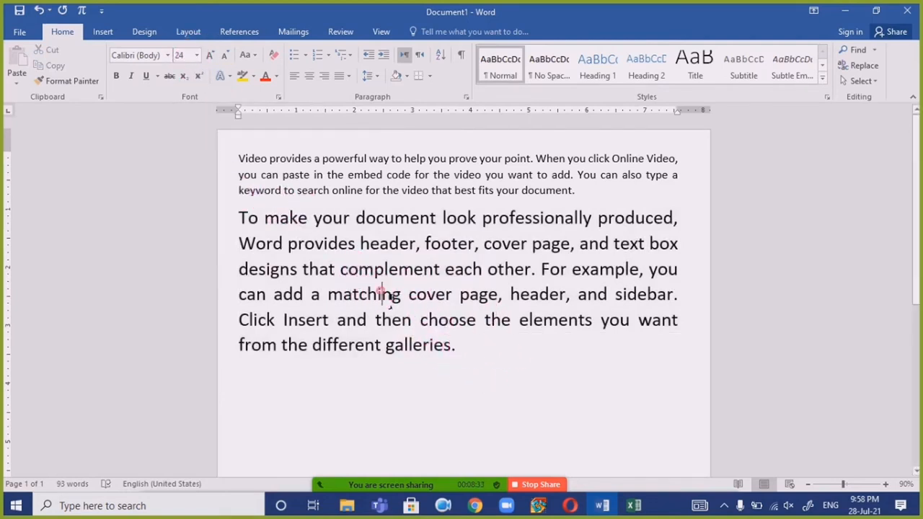
drag(497, 353, 244, 220)
key(Delete)
scroll(250, 219, up, 2)
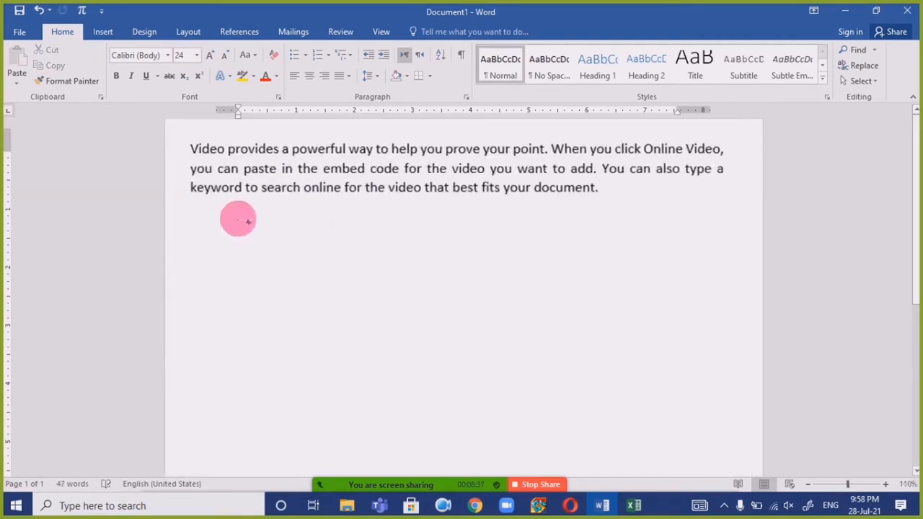
- Select the remaining paragraph and grow its font size by two preset increments to 18
scroll(238, 216, down, 1)
triple_click(302, 173)
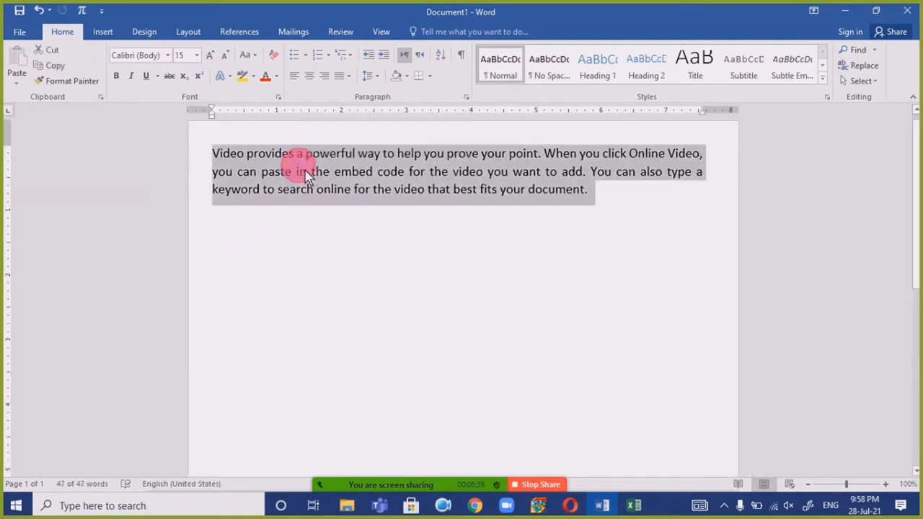
key(ctrl+shift+period)
key(ctrl+shift+period)
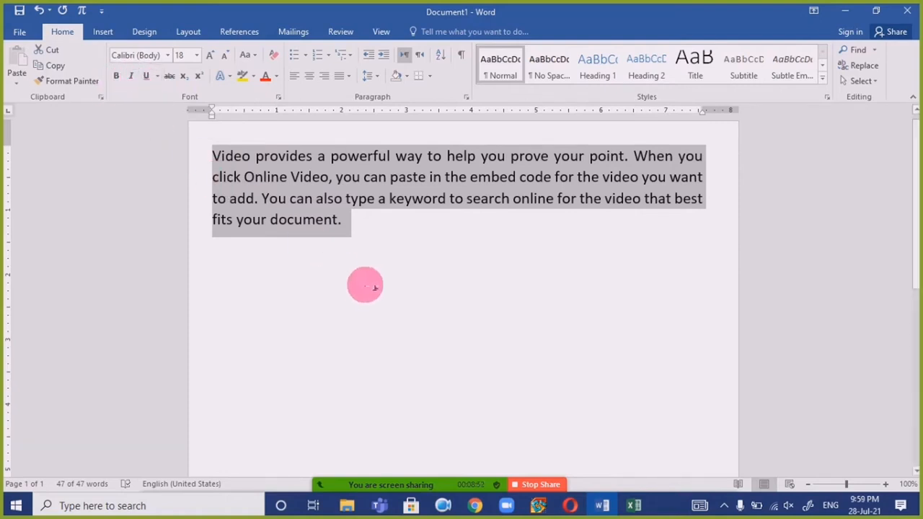
- Switch bold, italic and underline on and off one after another for the selected paragraph
scroll(365, 285, up, 1)
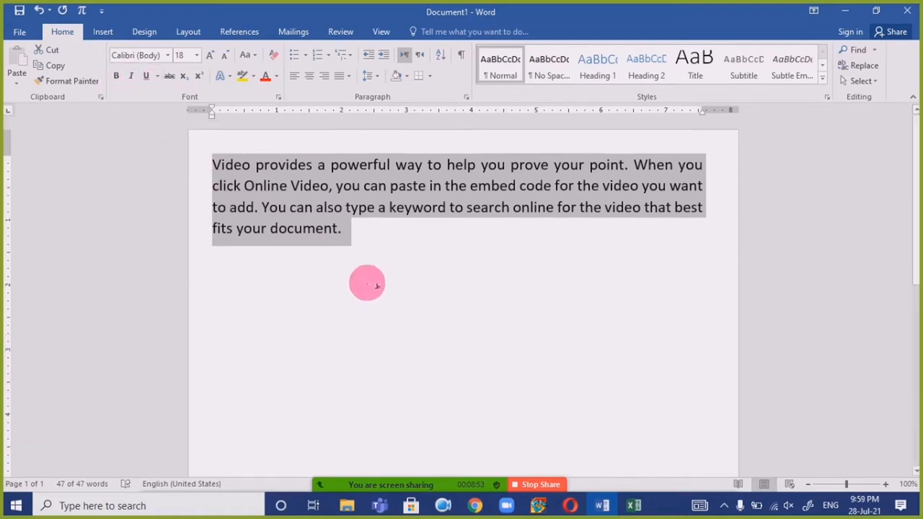
click(117, 77)
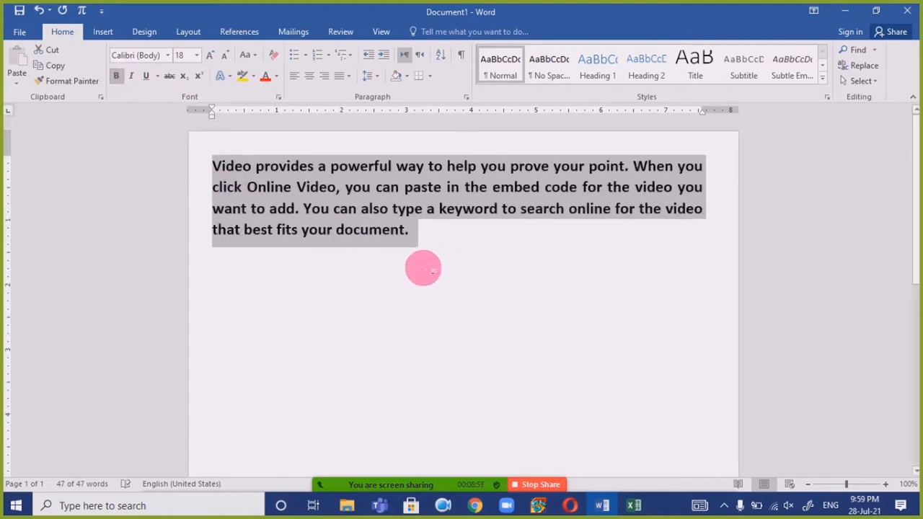
click(116, 76)
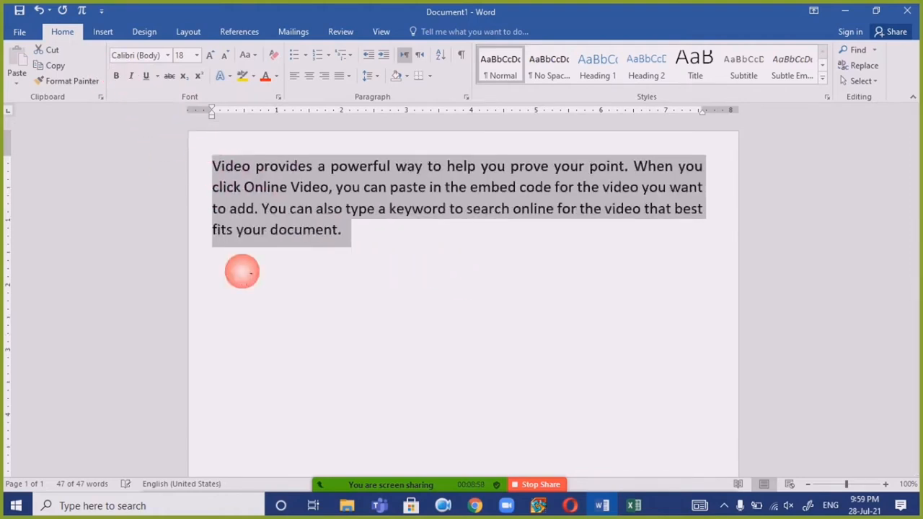
click(135, 81)
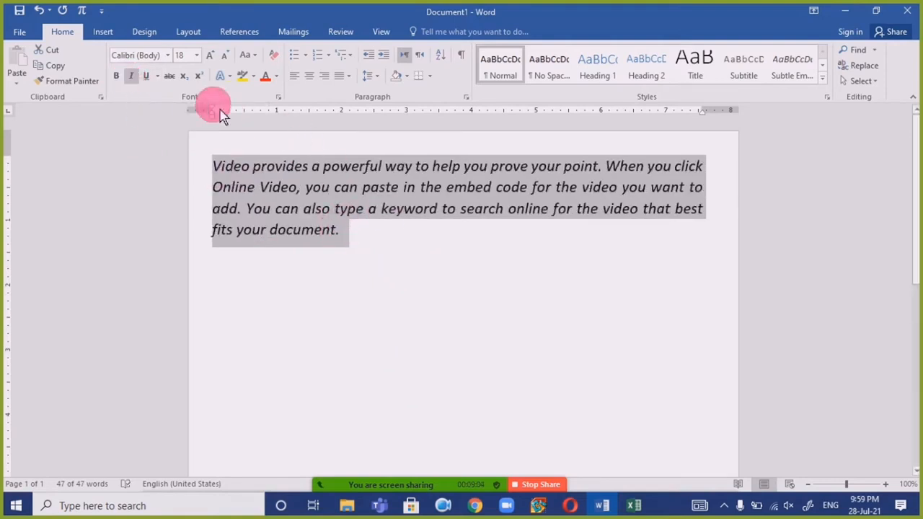
click(130, 75)
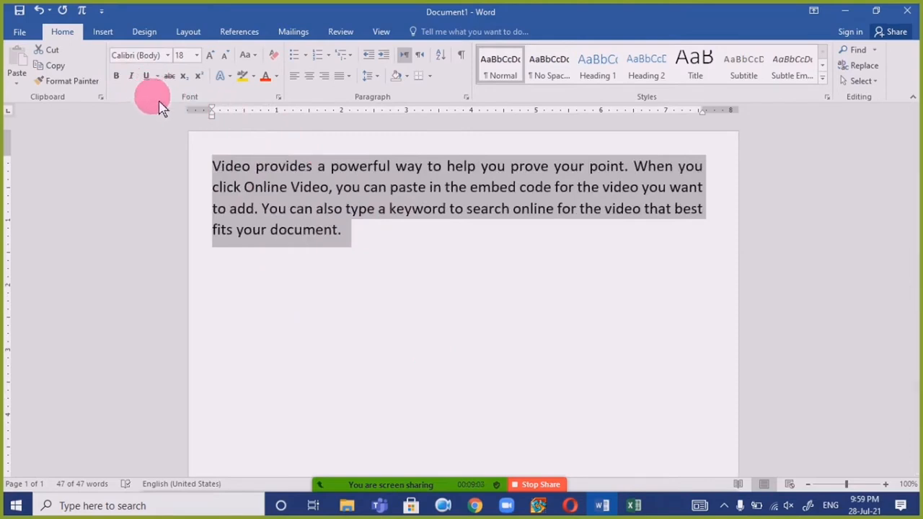
click(146, 76)
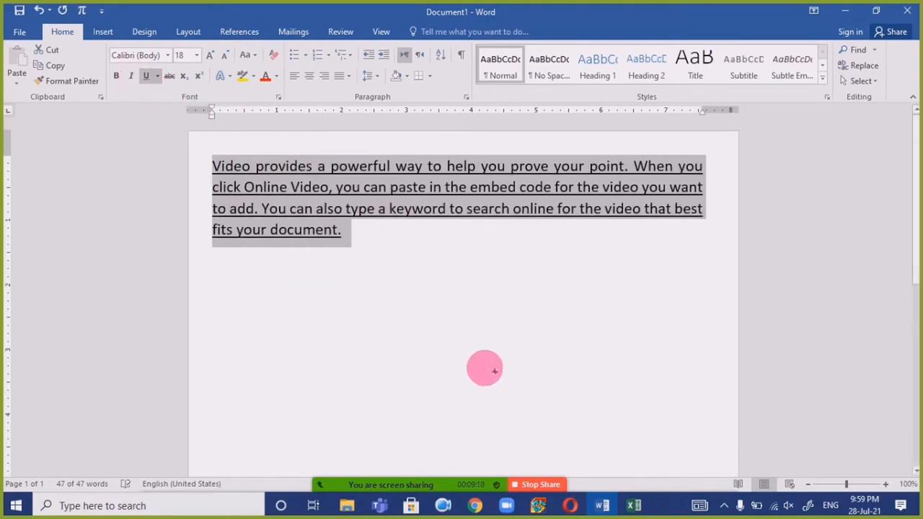
click(145, 76)
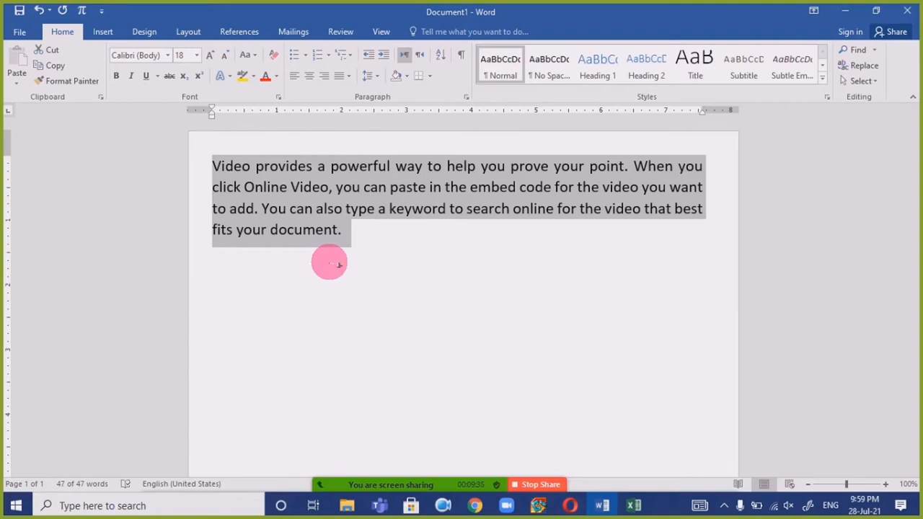
- Repeat the formatting toggles in reverse order, applying and removing underline, italic and bold on the paragraph
key(ctrl+u)
key(ctrl+u)
key(ctrl+i)
key(ctrl+i)
key(ctrl+b)
key(ctrl+b)
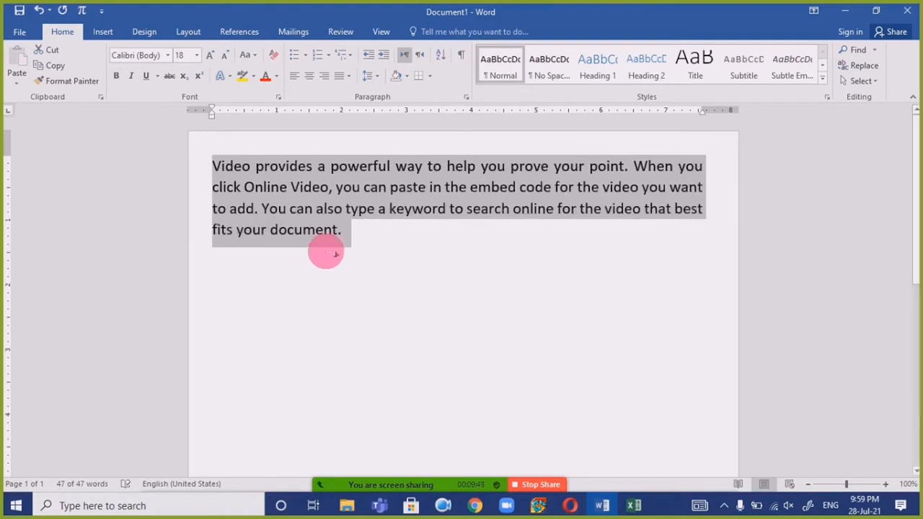
- Apply a double underline to the paragraph and grow its font size by two preset increments to 22
click(156, 75)
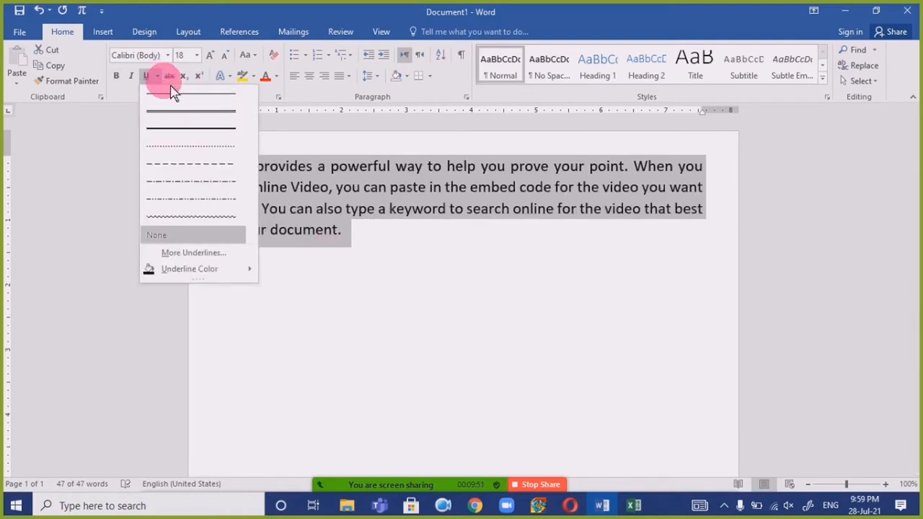
click(213, 116)
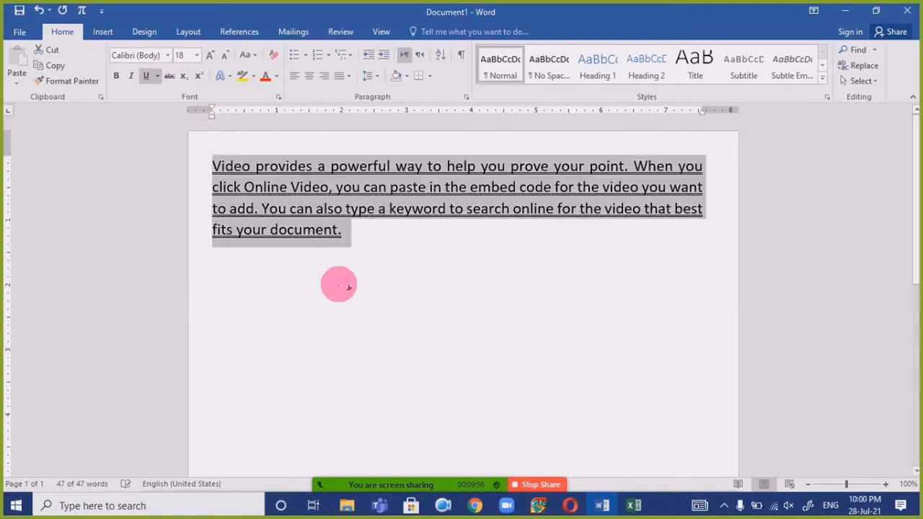
key(ctrl+shift+period)
key(ctrl+shift+period)
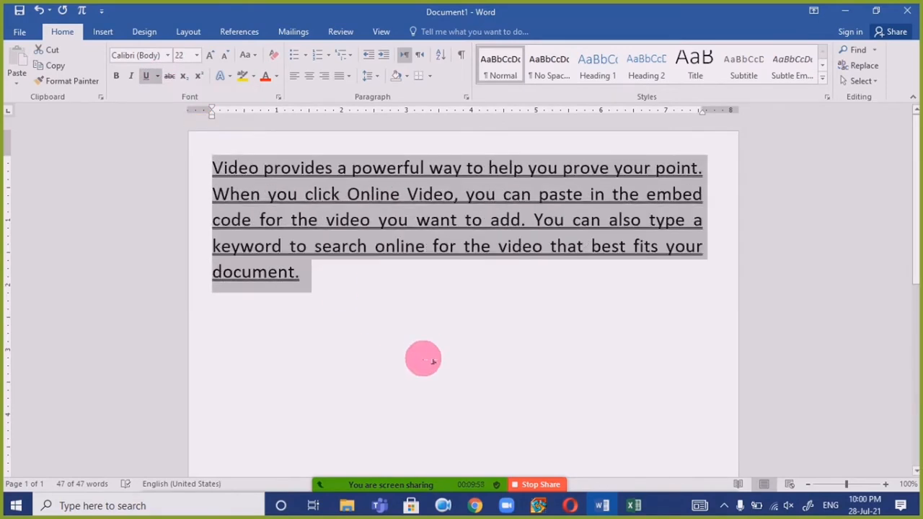
- Remove the paragraph's double underline and reapply it
key(ctrl+u)
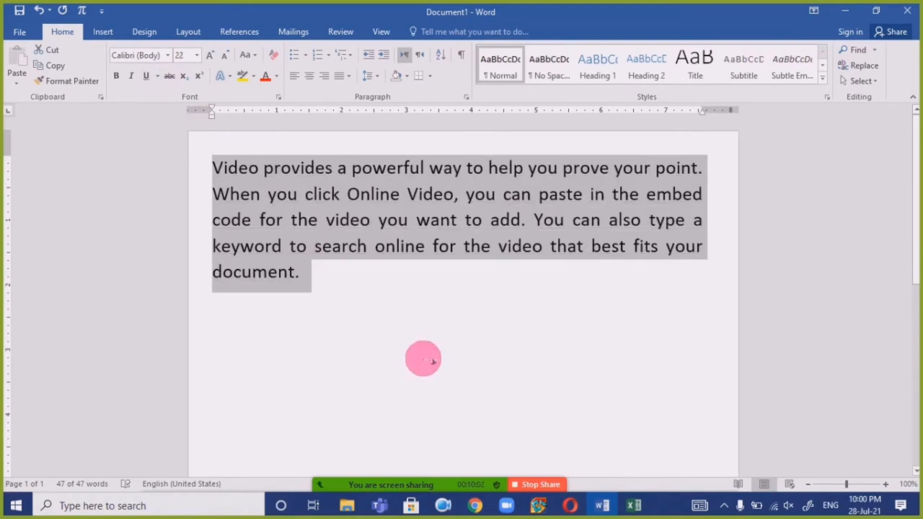
key(ctrl+u)
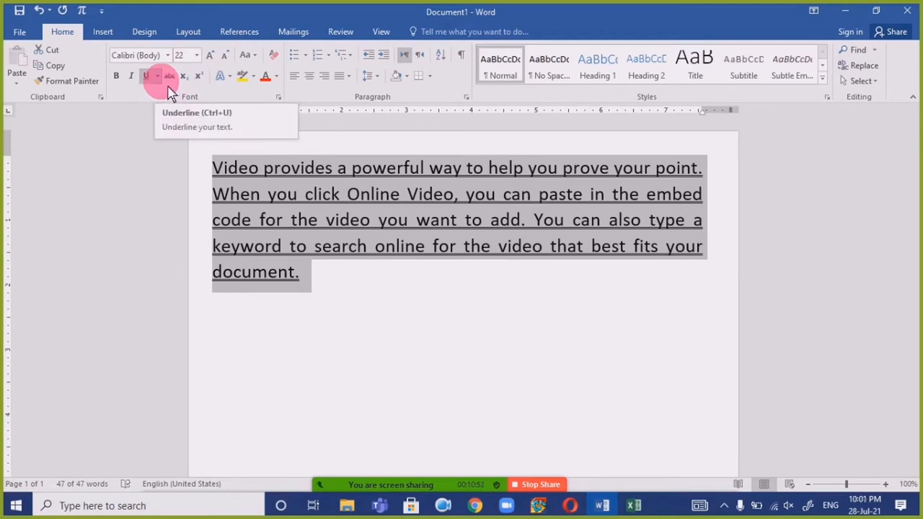
- Open the Font settings for the underlined paragraph, close them without changes, and delete the selected paragraph
click(280, 98)
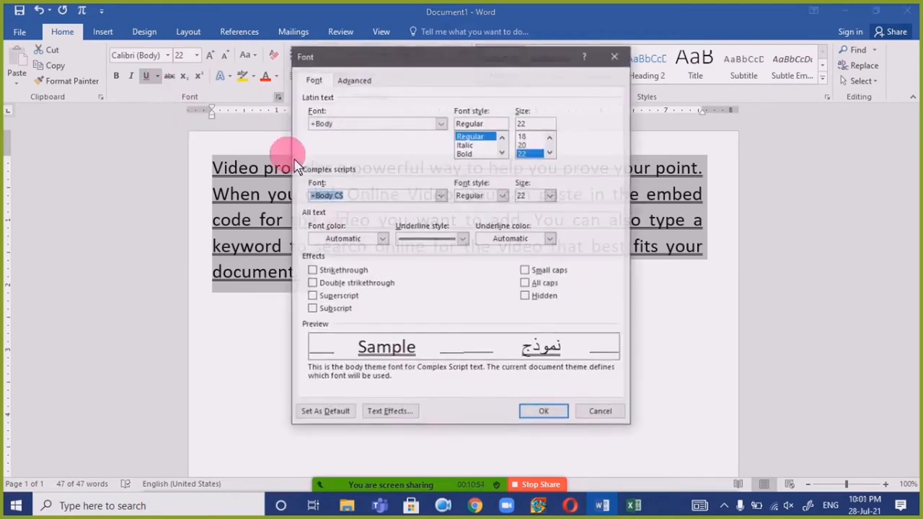
click(615, 55)
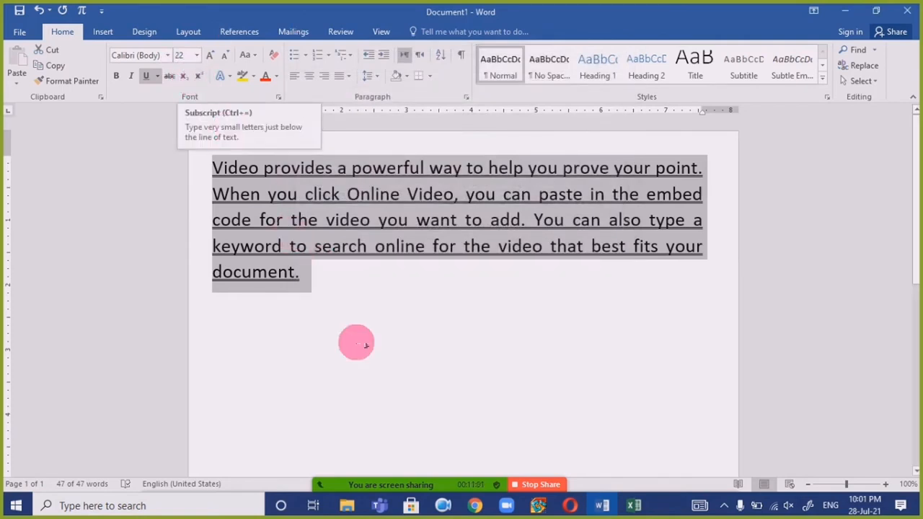
key(Delete)
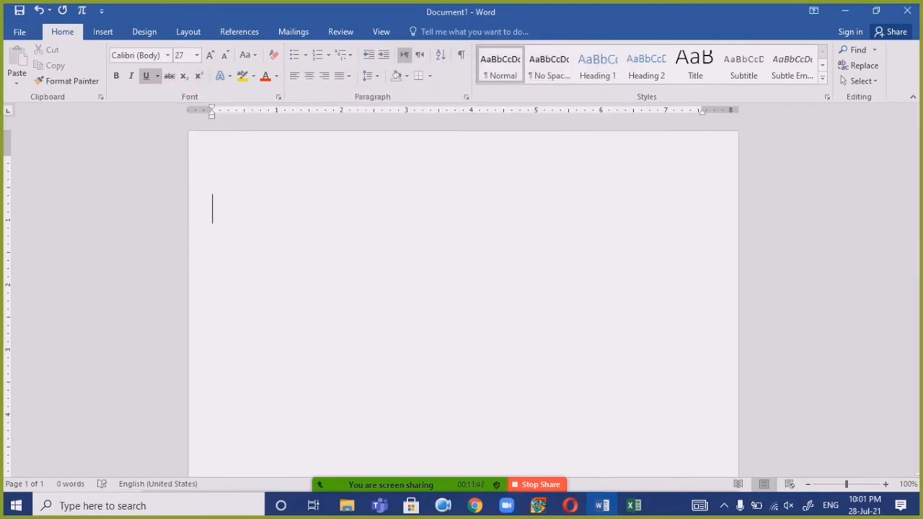
- Enter X2 on the empty page without underlining
click(330, 238)
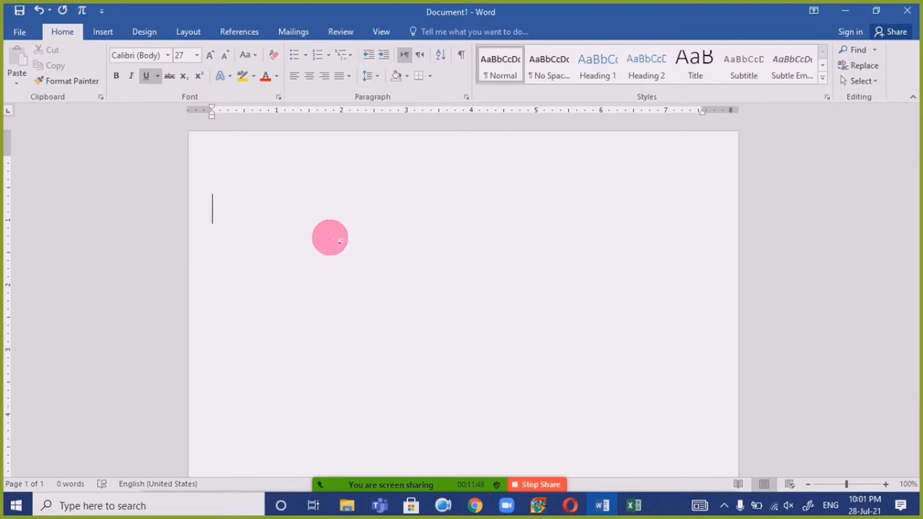
text(X)
key(BackSpace)
click(333, 239)
text(X)
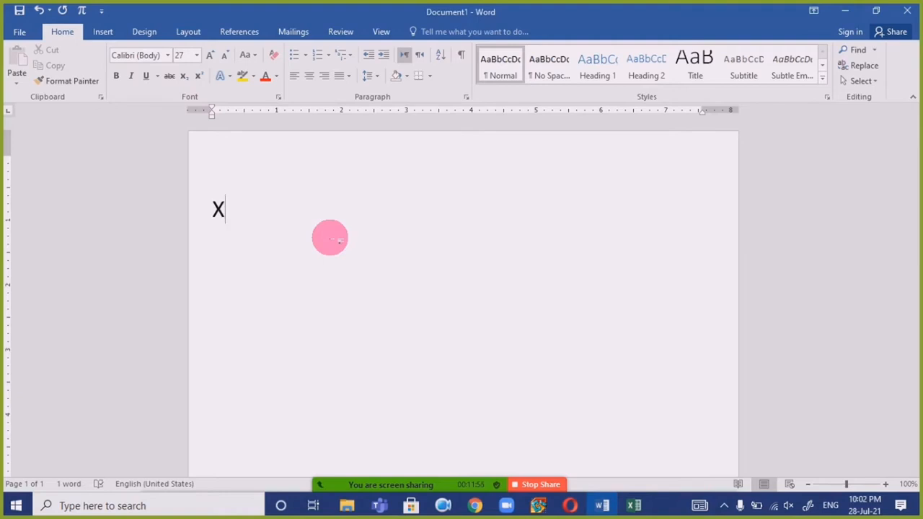
text(2)
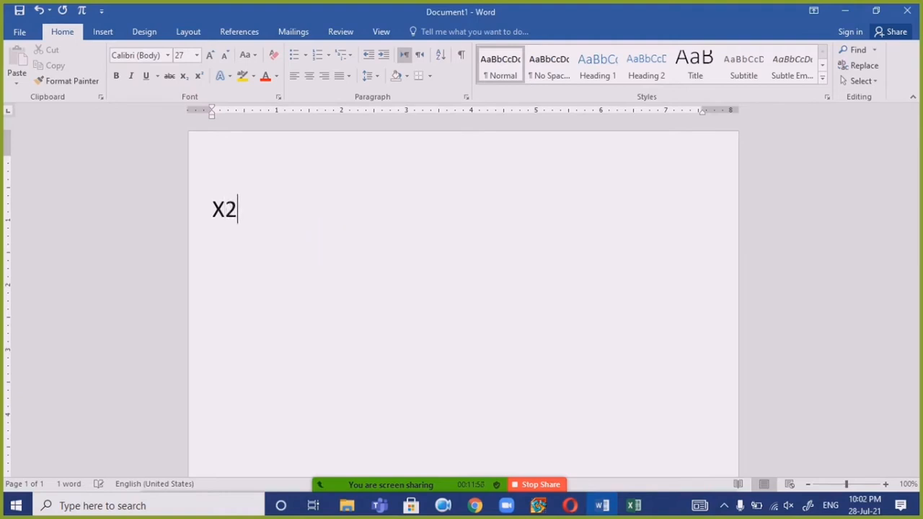
- Format the 2 after the X as superscript
key(shift+Left)
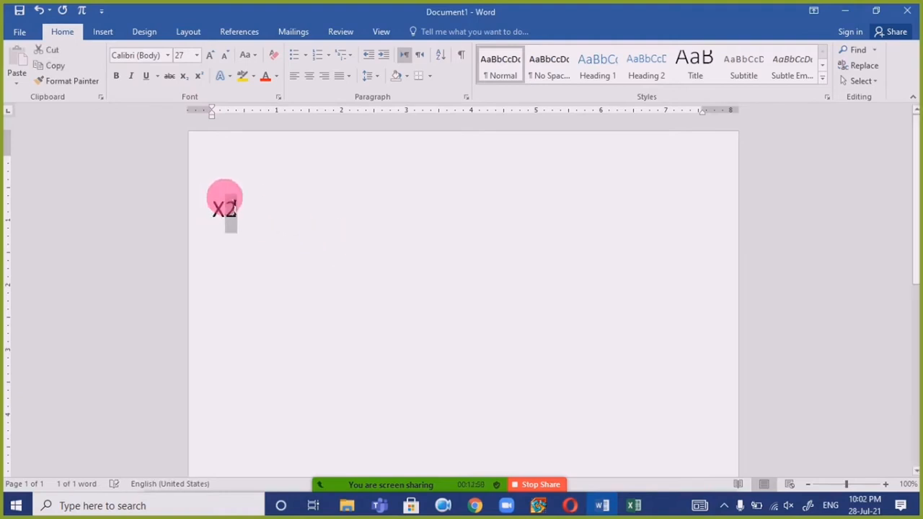
click(252, 228)
drag(252, 228, 238, 225)
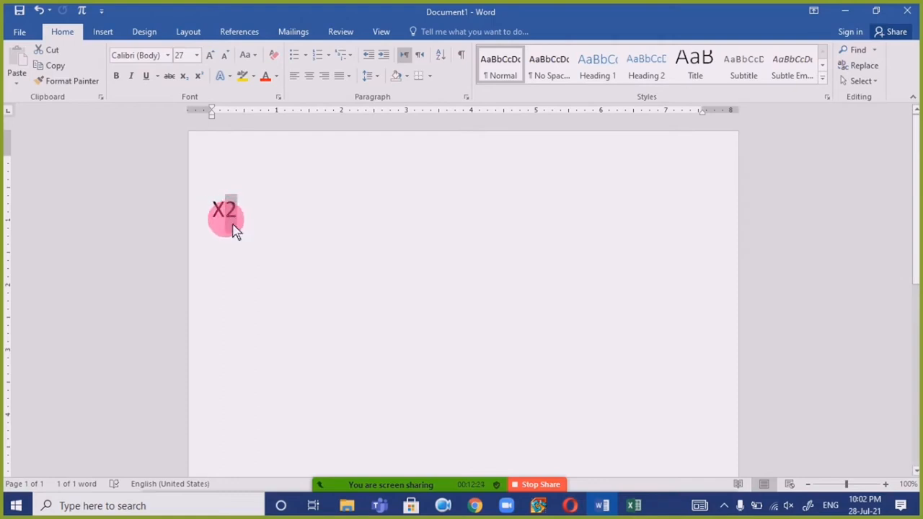
click(245, 220)
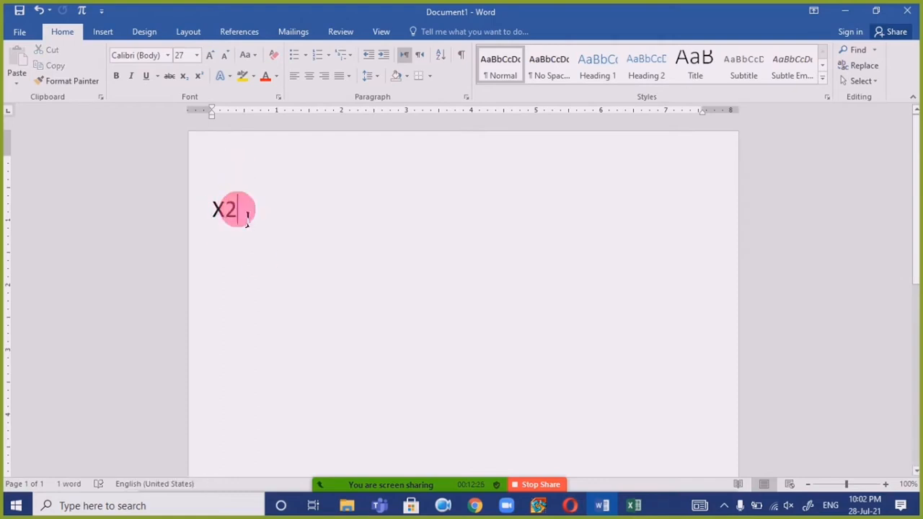
drag(245, 221, 235, 224)
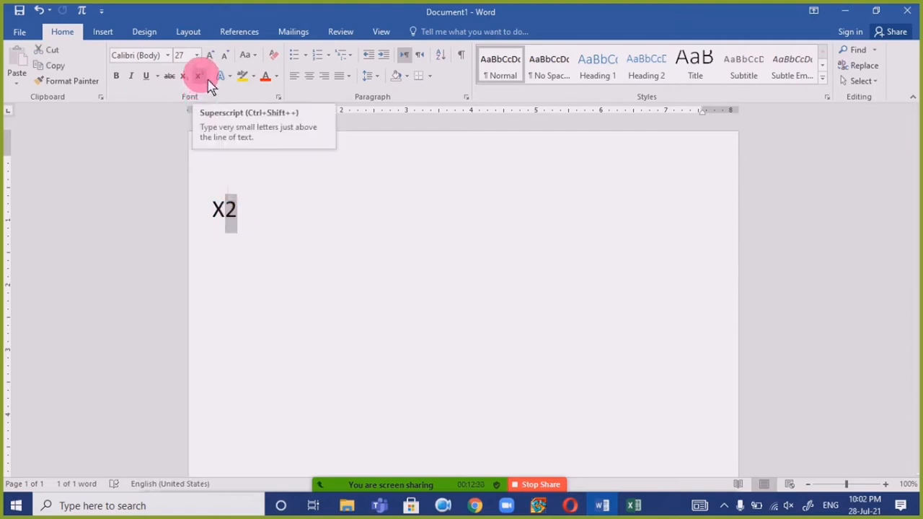
click(208, 79)
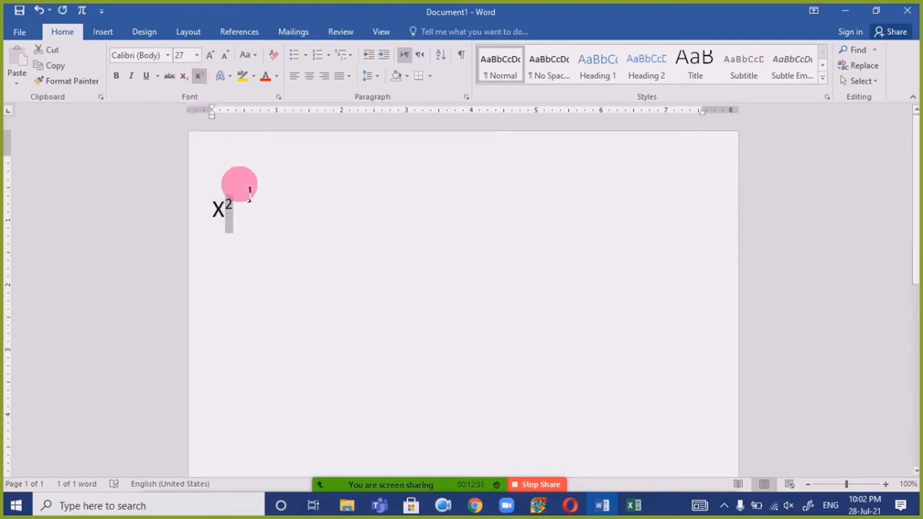
click(255, 231)
- Enlarge the whole X² expression to font size 121
double_click(210, 220)
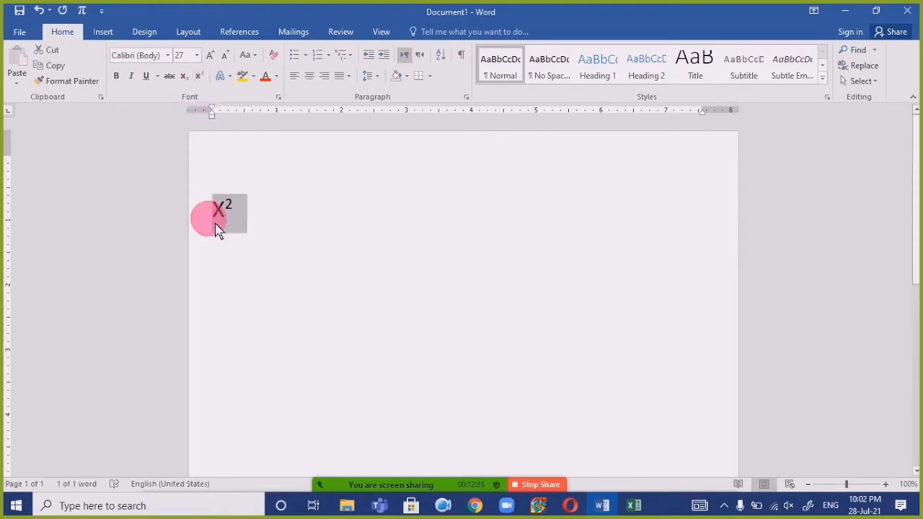
key(ctrl+bracketright)
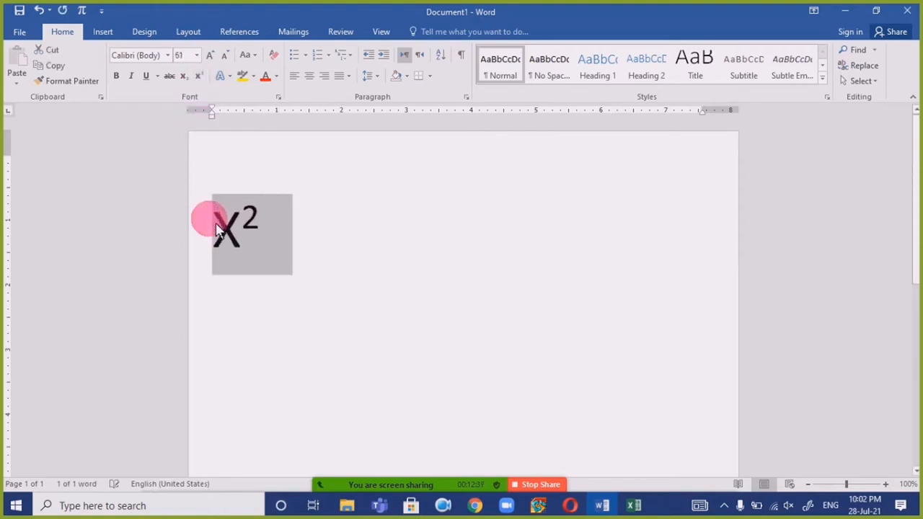
key(ctrl+bracketright)
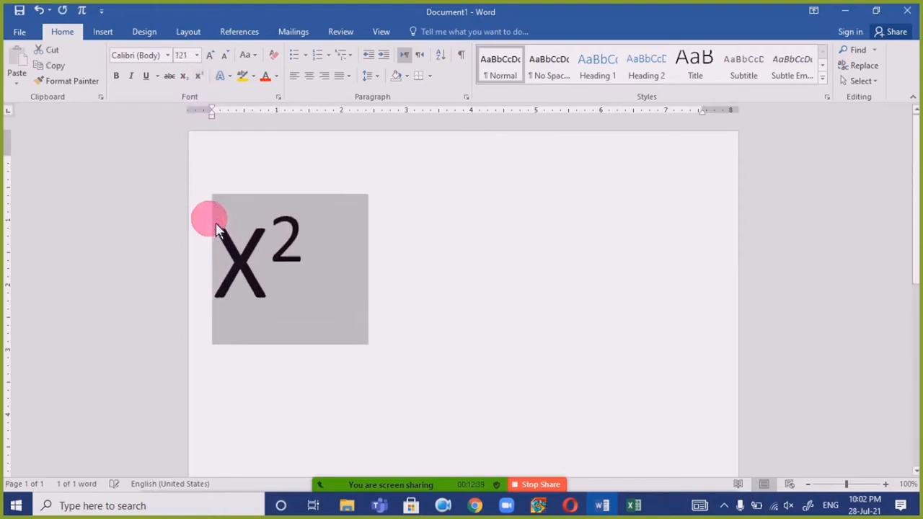
- Try entering random sample letters after X² with superscript still active, and delete them again
click(369, 269)
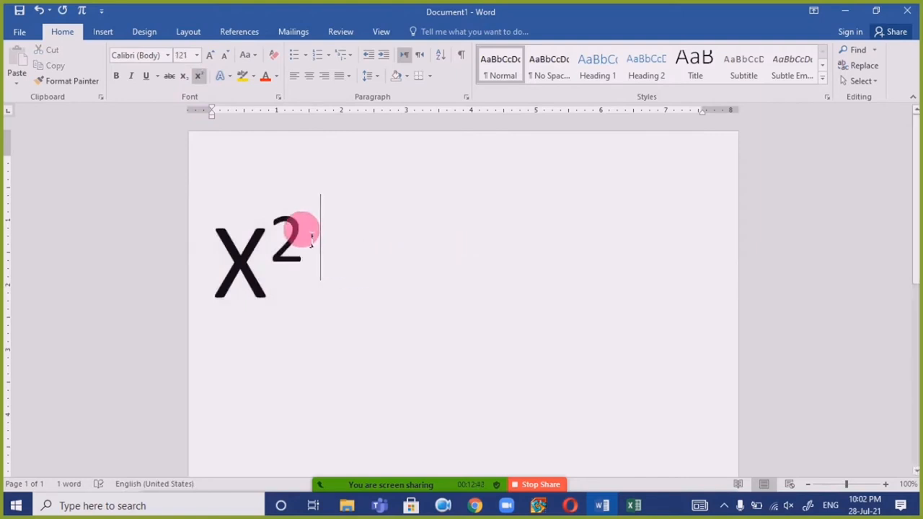
text(skdjskjdsk)
key(BackSpace)
key(BackSpace)
key(BackSpace)
key(BackSpace)
key(BackSpace)
key(BackSpace)
key(BackSpace)
key(BackSpace)
key(BackSpace)
key(BackSpace)
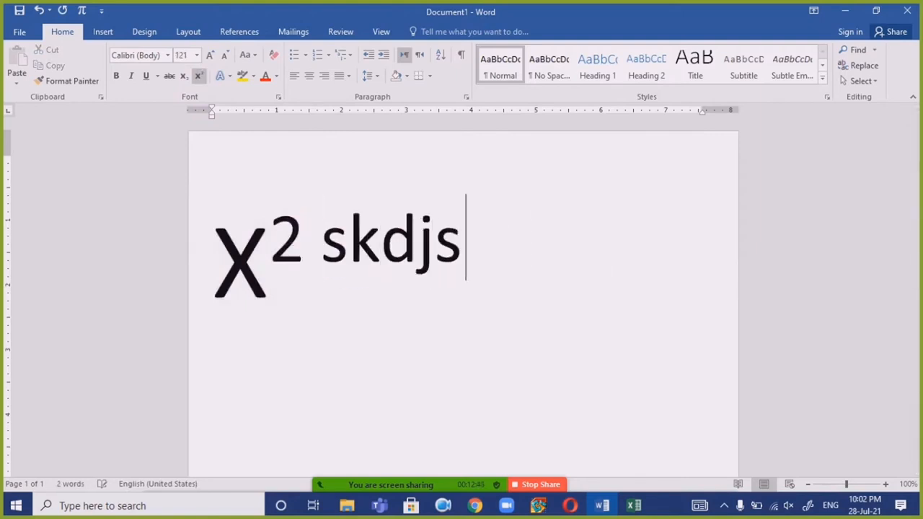
- Turn superscript off, add y3 after X², and format the 3 as superscript
click(199, 76)
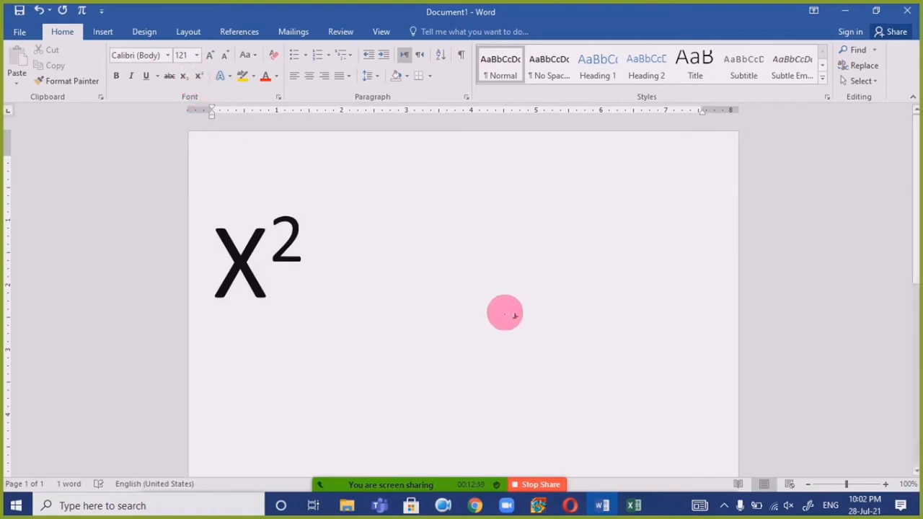
text(y)
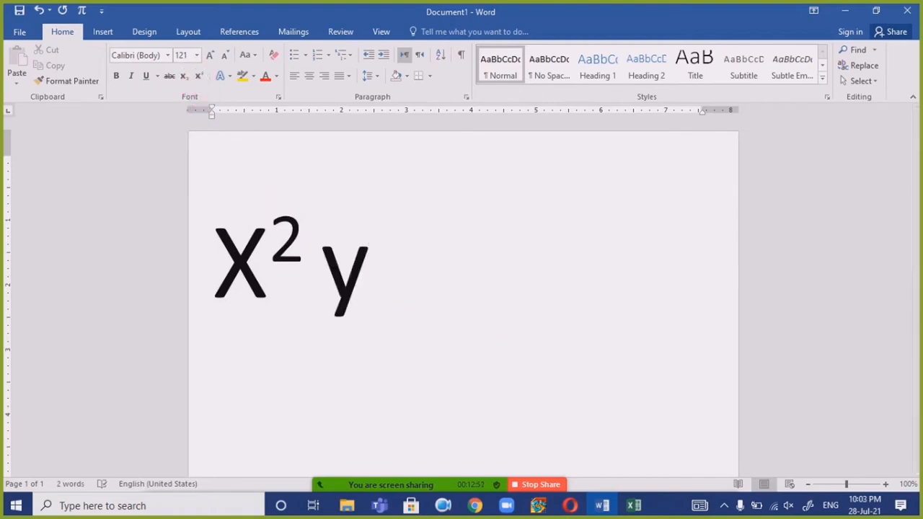
text(3)
key(shift+Left)
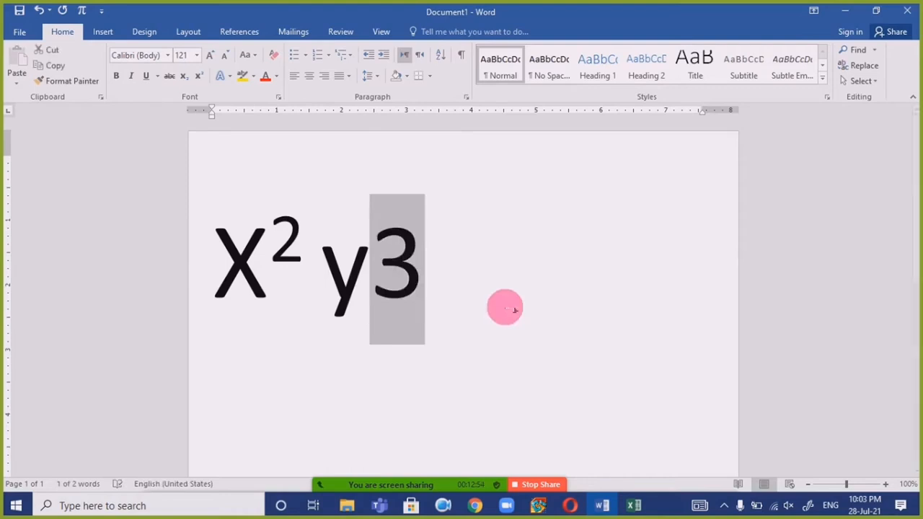
click(200, 75)
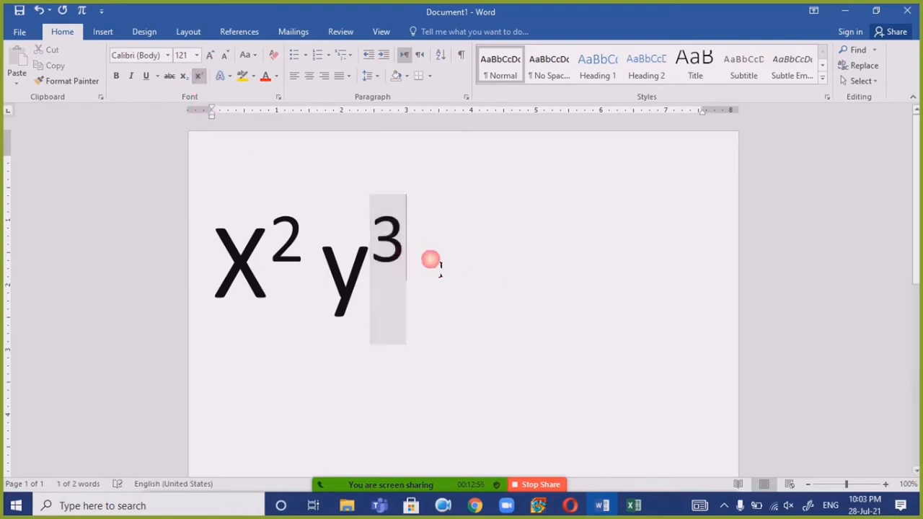
- Try entering kjh after y³ with superscript still active, and delete those letters
click(532, 304)
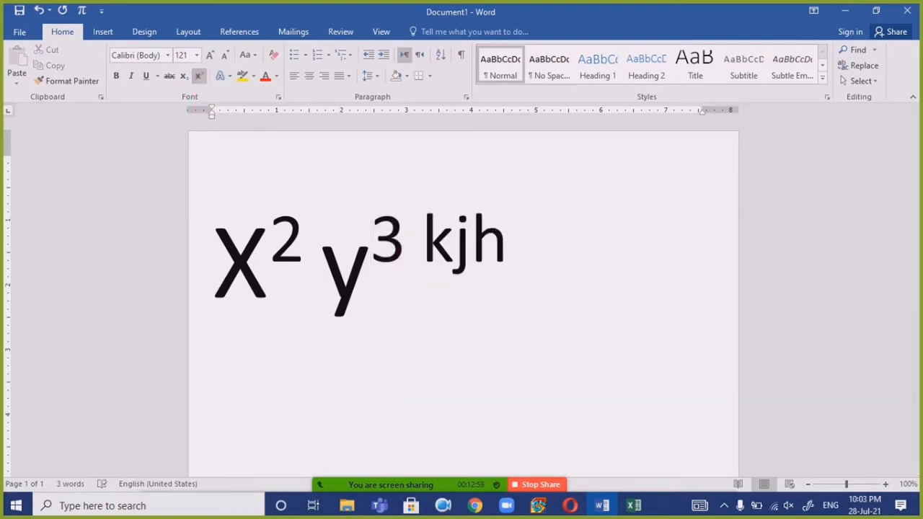
key(BackSpace)
key(BackSpace)
key(BackSpace)
- Turn superscript off and add log10 after y³ in normal text
click(199, 76)
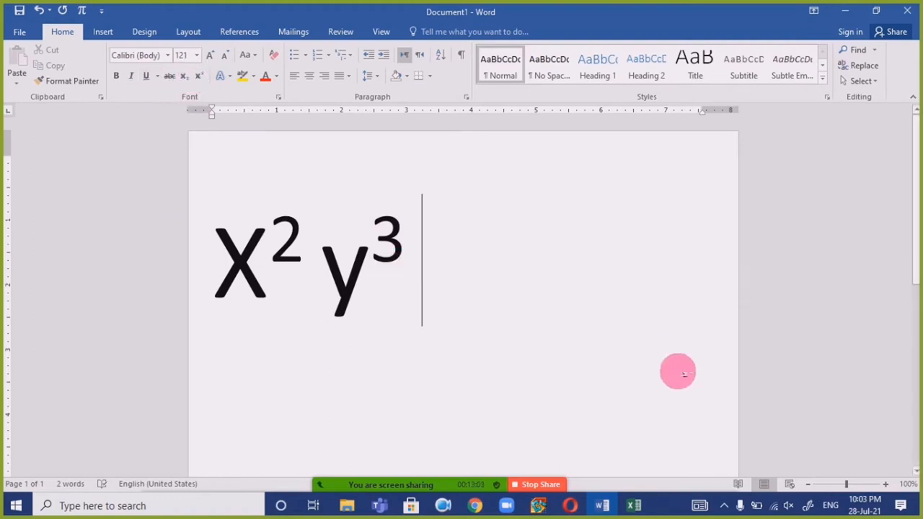
text(log)
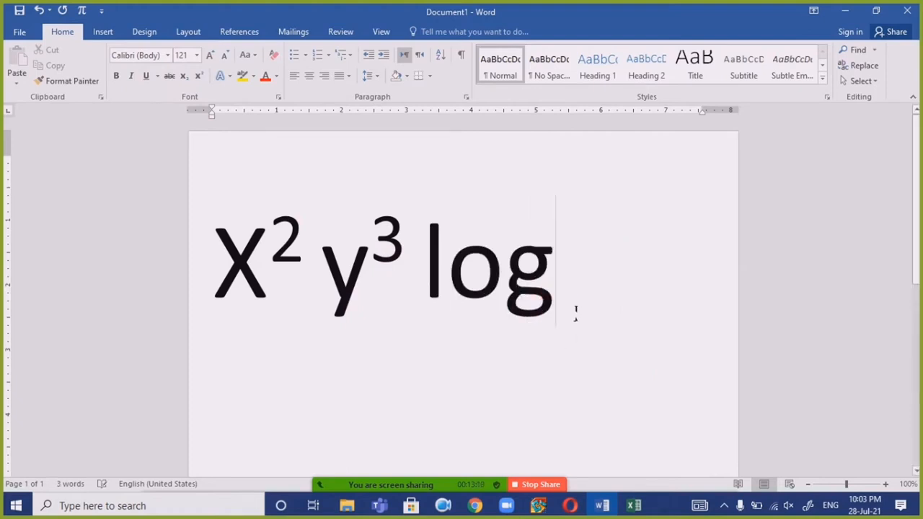
text(10)
- Practise selecting and deselecting the 10 after log, and format it as subscript
click(335, 265)
key(shift+Left)
key(shift+Left)
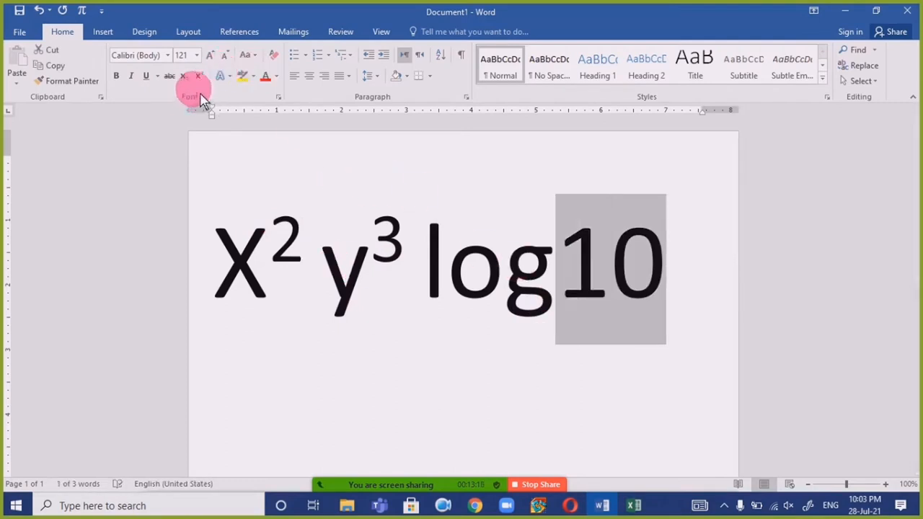
click(657, 280)
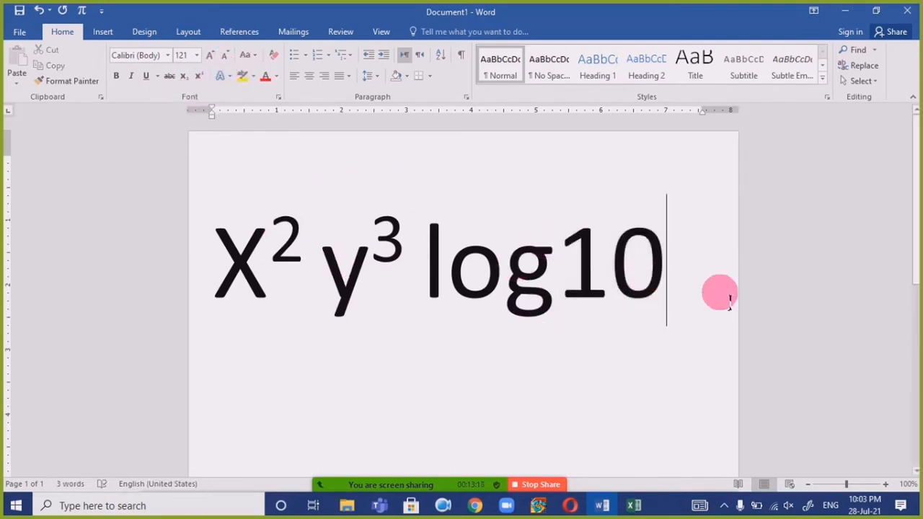
key(shift+Left)
key(shift+Left)
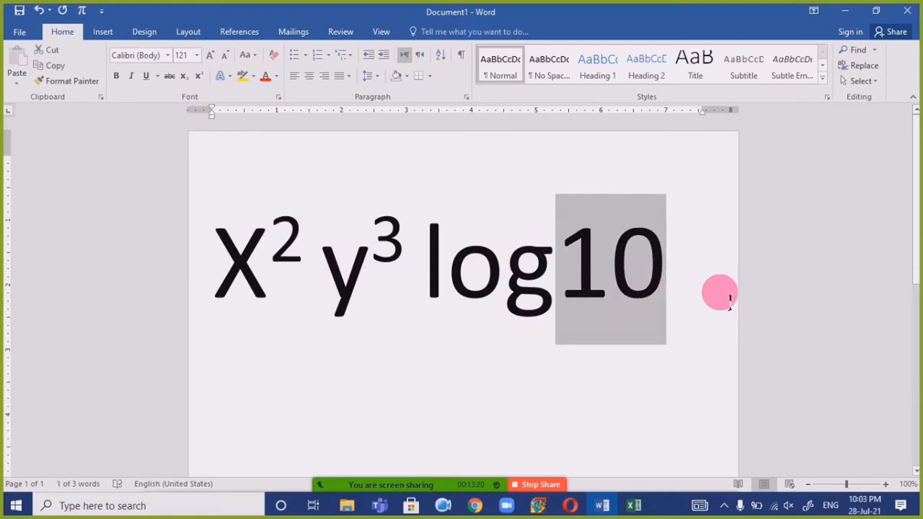
key(Right)
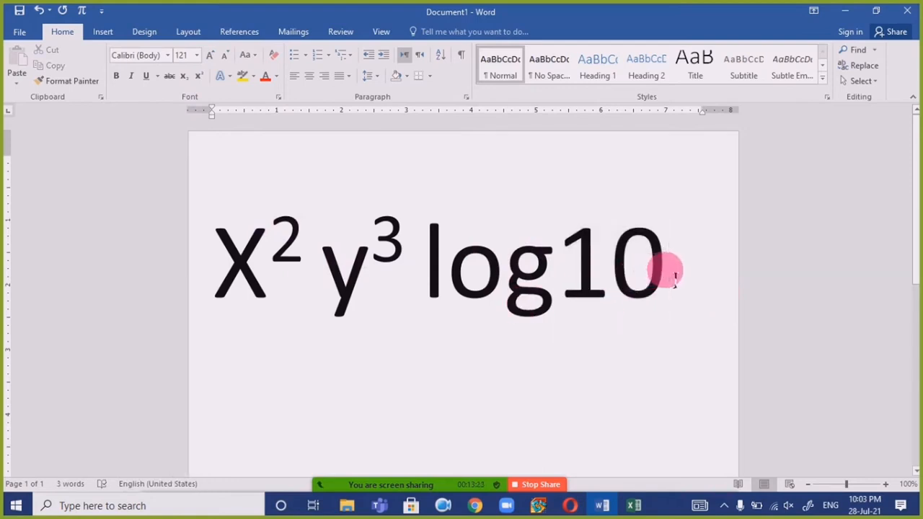
key(shift+Left)
key(shift+Left)
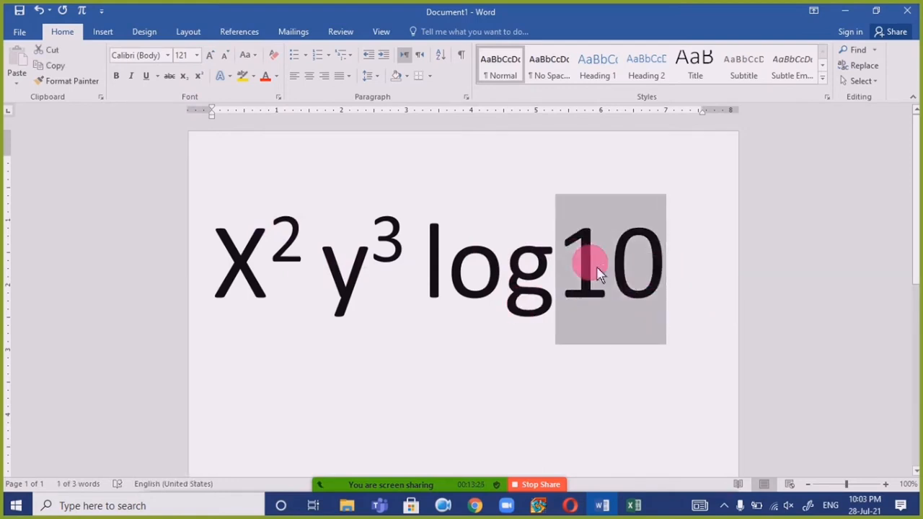
click(183, 76)
click(613, 364)
click(633, 374)
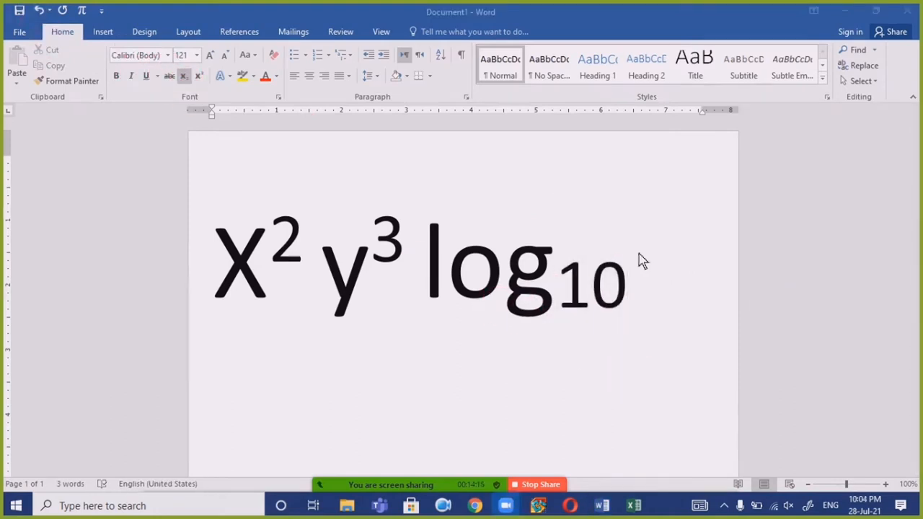
- Select and deselect the whole expression, and view the Font settings at the subscript 10 without changing them
drag(655, 286, 264, 285)
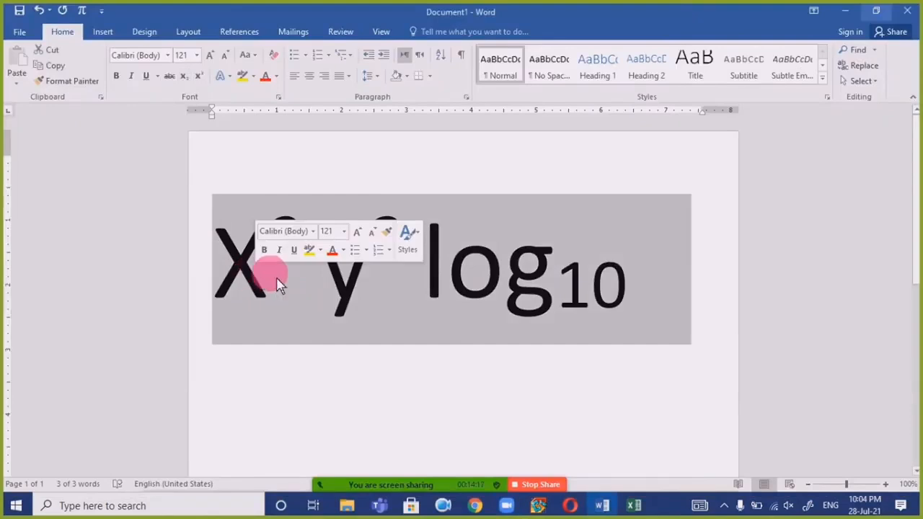
click(595, 323)
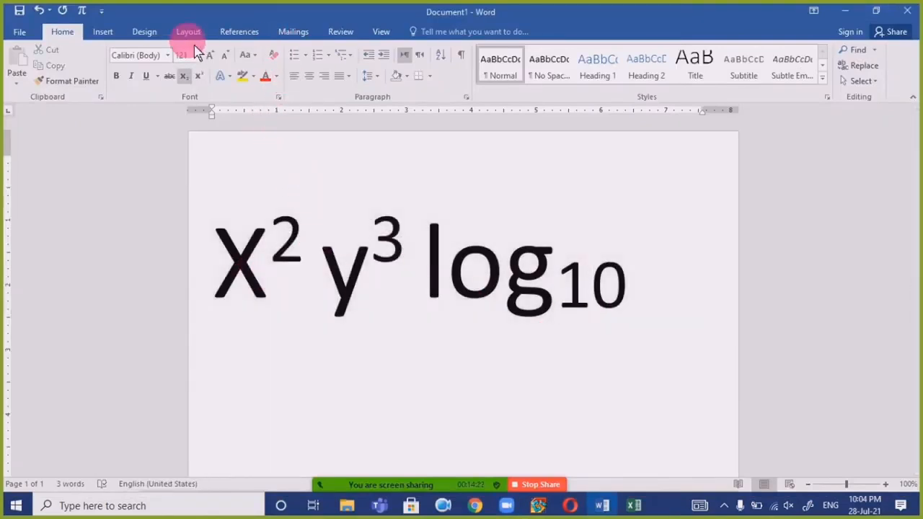
click(283, 97)
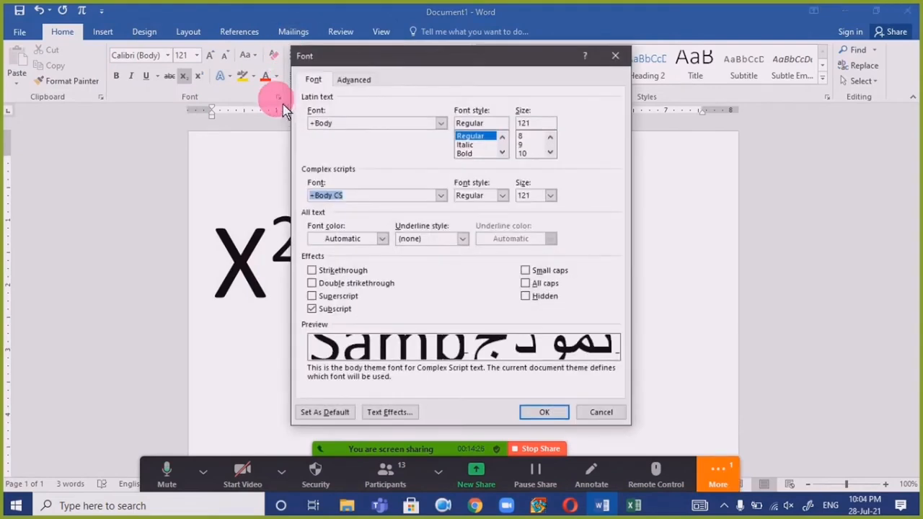
key(Return)
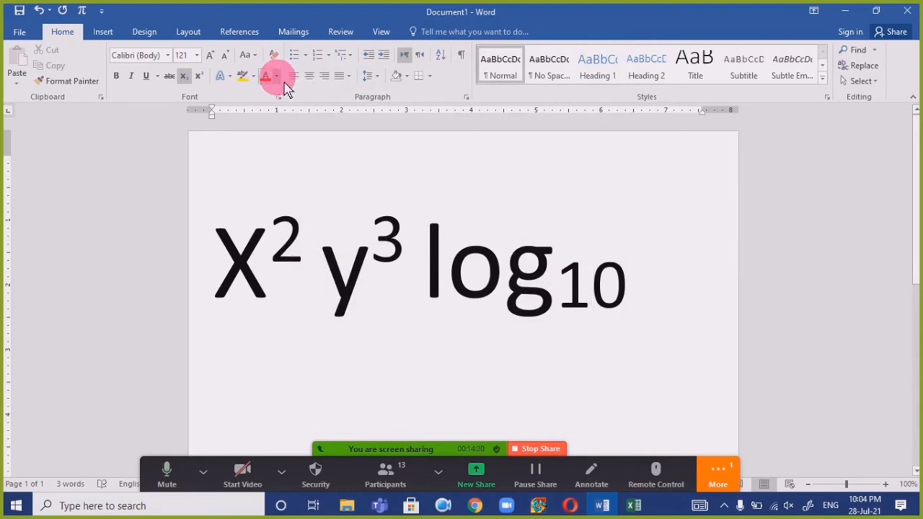
- Set the font colour of log10 to dark orange, after viewing and closing the meeting chat
drag(628, 310, 468, 295)
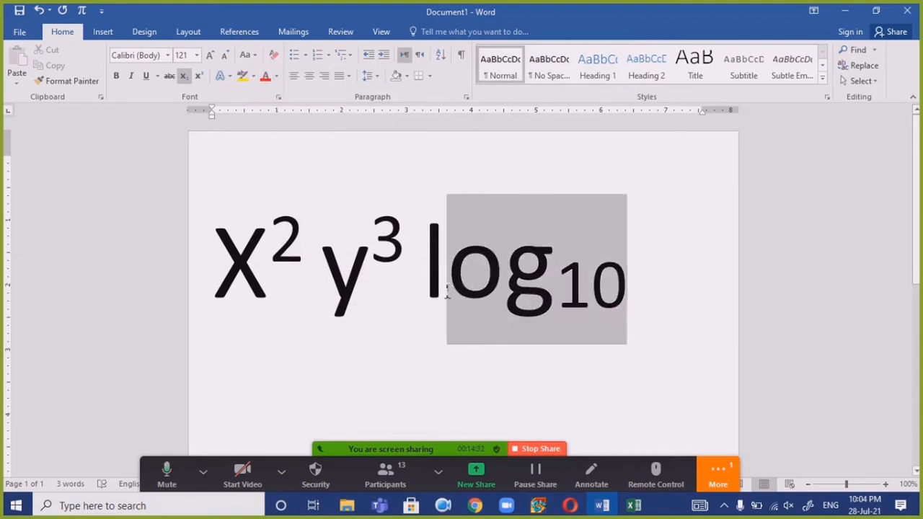
click(720, 476)
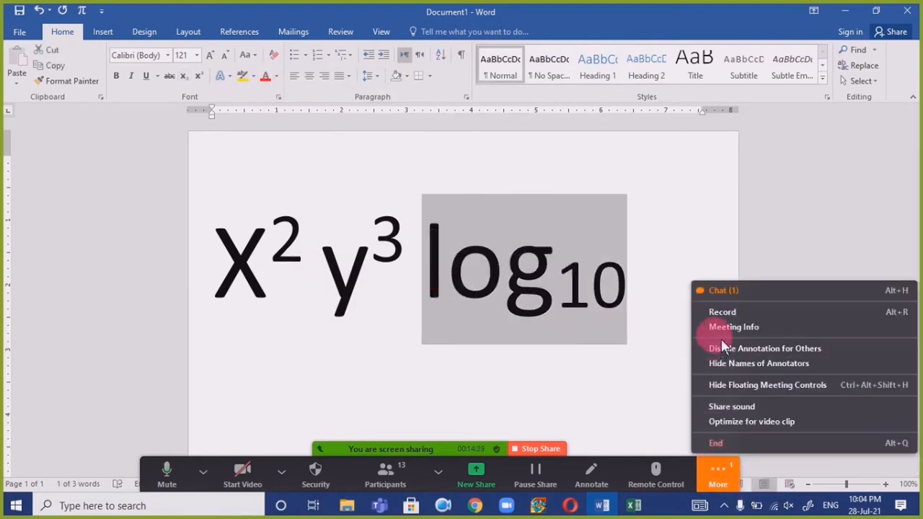
click(739, 292)
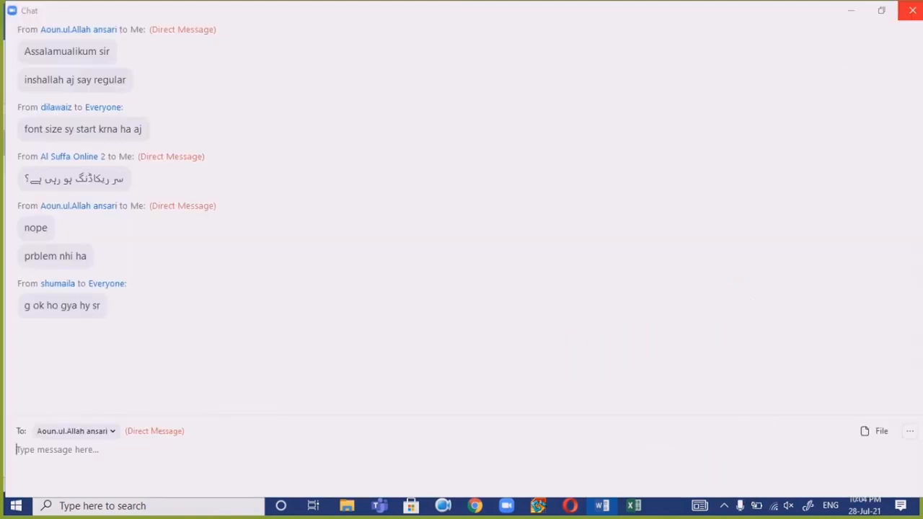
click(912, 10)
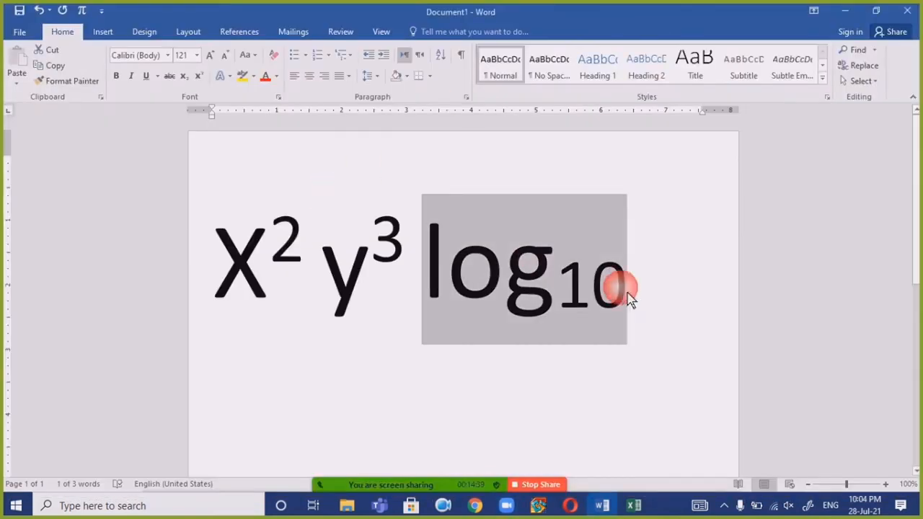
click(276, 76)
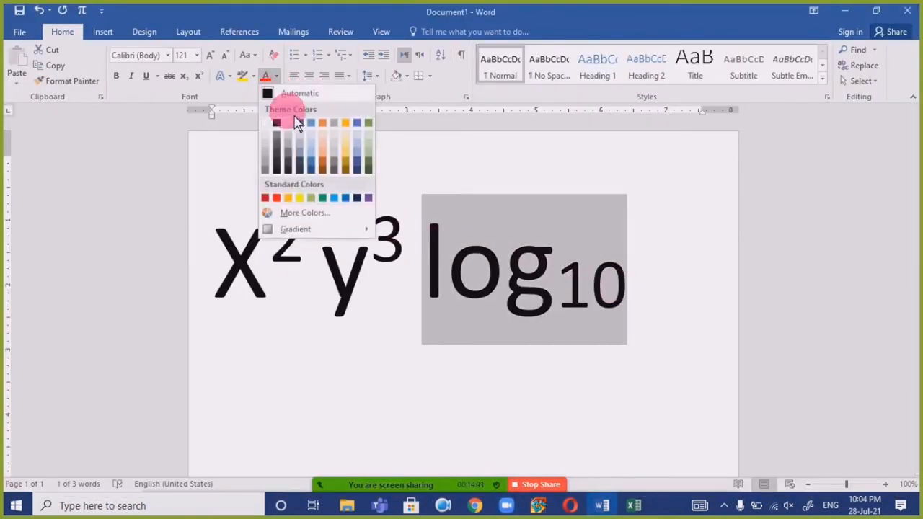
click(329, 169)
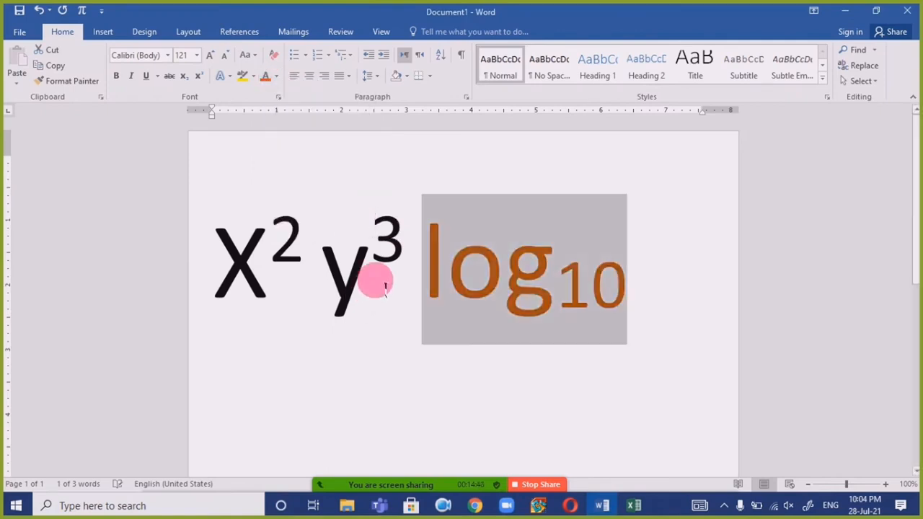
- Set the font colour of y³ to a light green theme colour and deselect it
drag(413, 264, 350, 288)
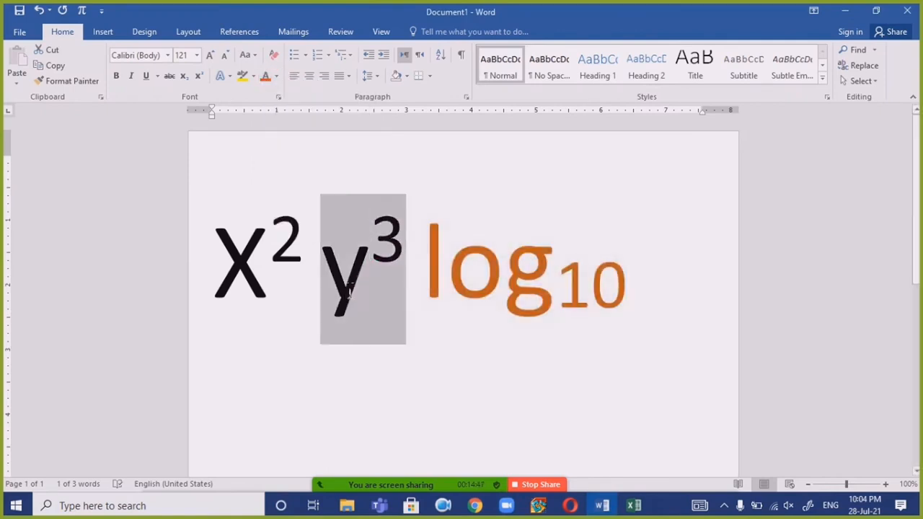
click(276, 76)
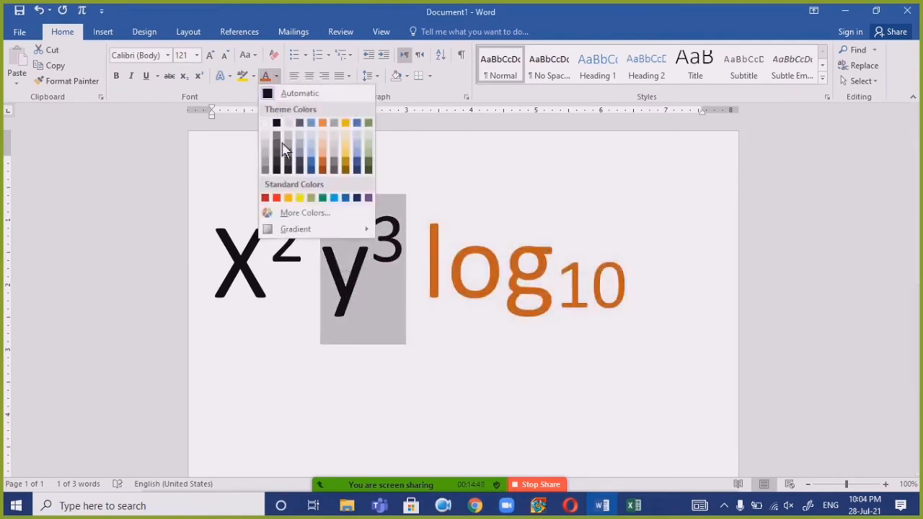
click(374, 166)
click(392, 270)
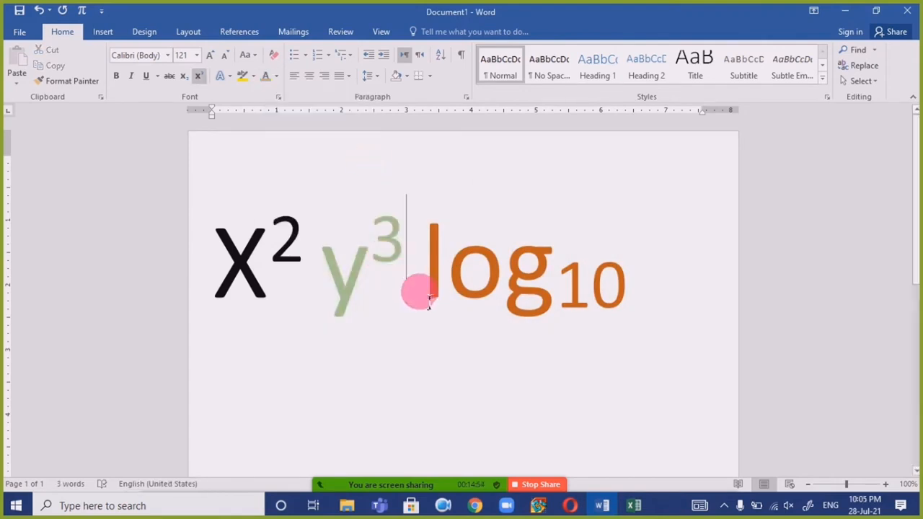
- Preview dark orange as the font colour of X² without applying it
drag(304, 270, 214, 274)
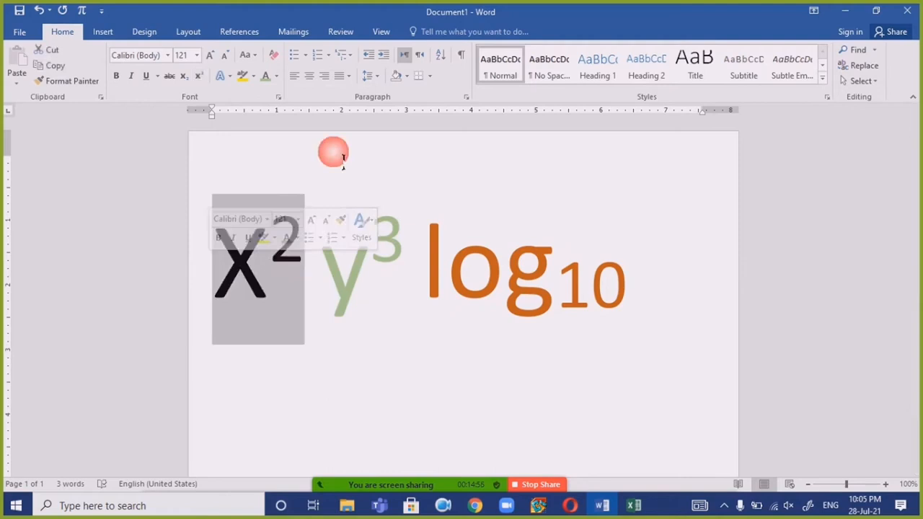
click(277, 77)
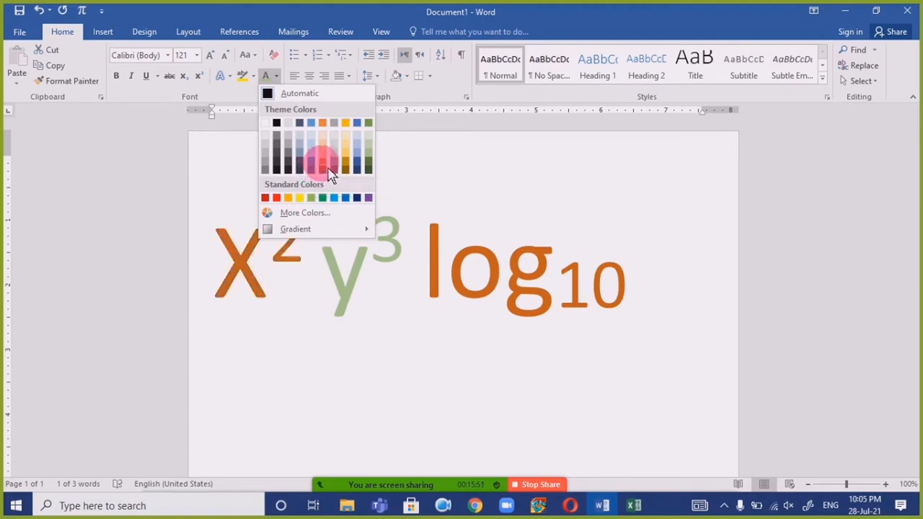
click(494, 283)
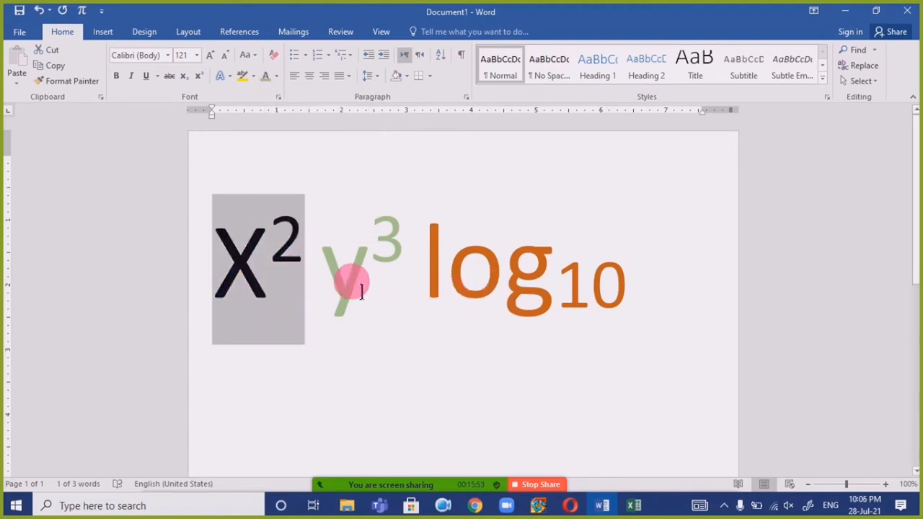
- Set the font colour of y³ to a dark green theme colour and deselect it
drag(398, 270, 322, 272)
click(380, 275)
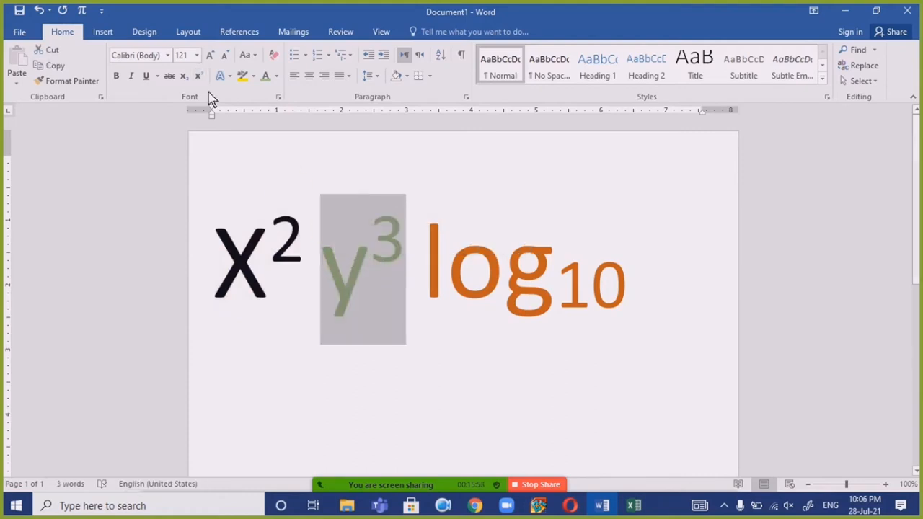
click(276, 76)
click(277, 77)
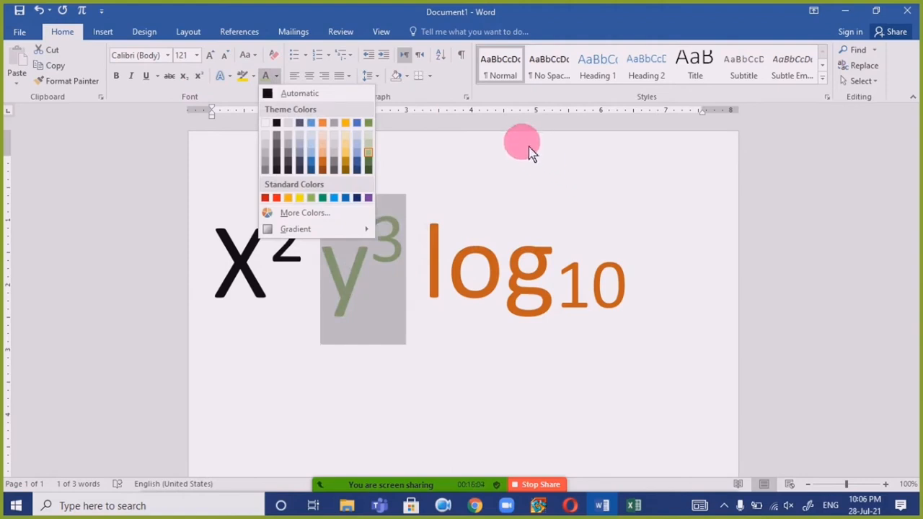
click(372, 169)
click(443, 202)
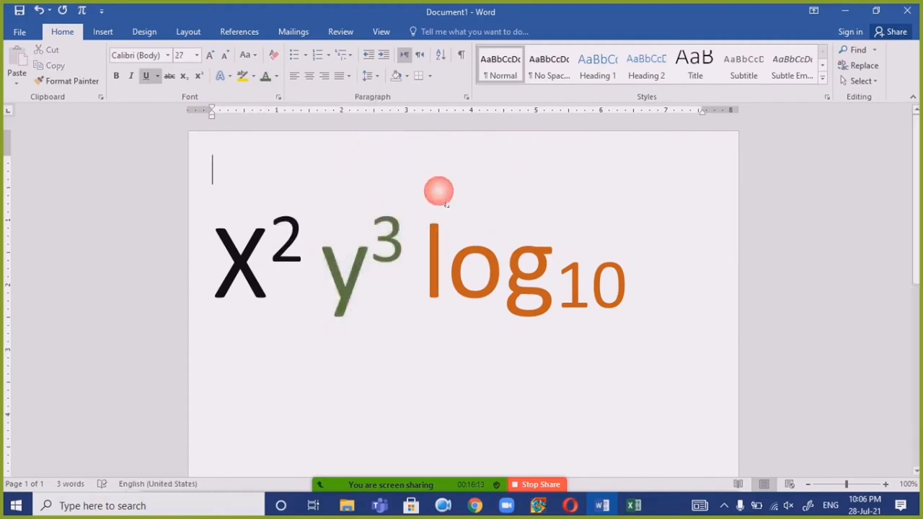
- Select X² and open the full Colors dialog for its font colour
double_click(336, 245)
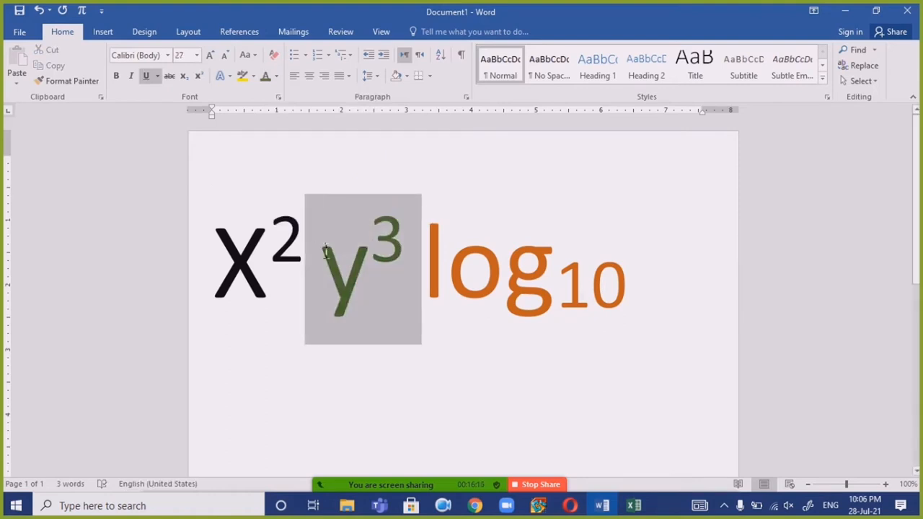
double_click(216, 242)
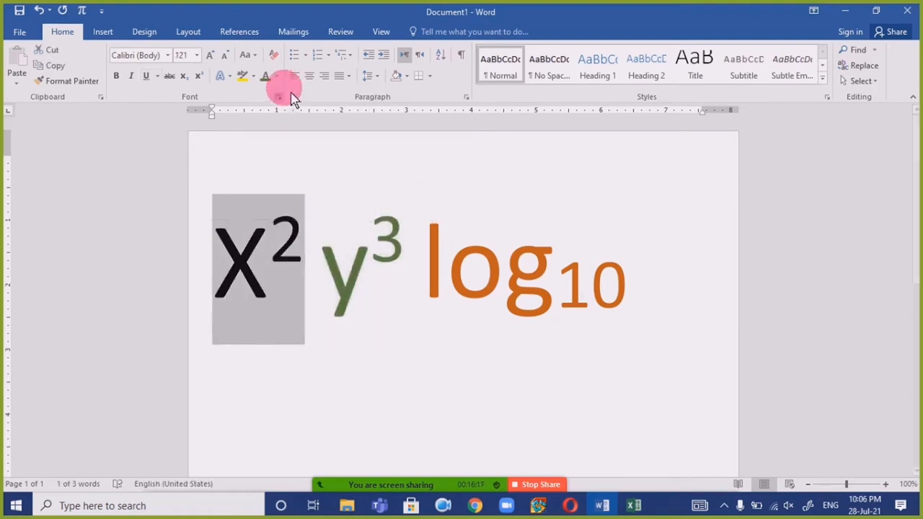
click(276, 76)
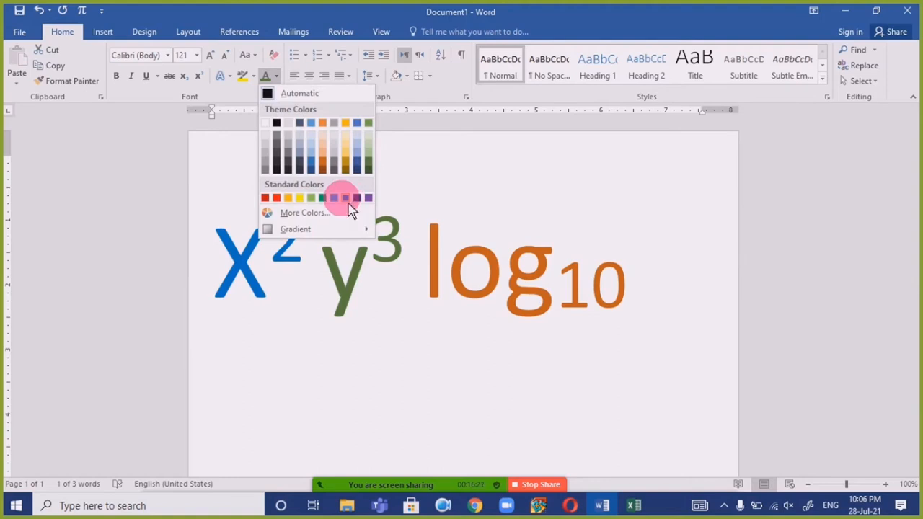
click(311, 212)
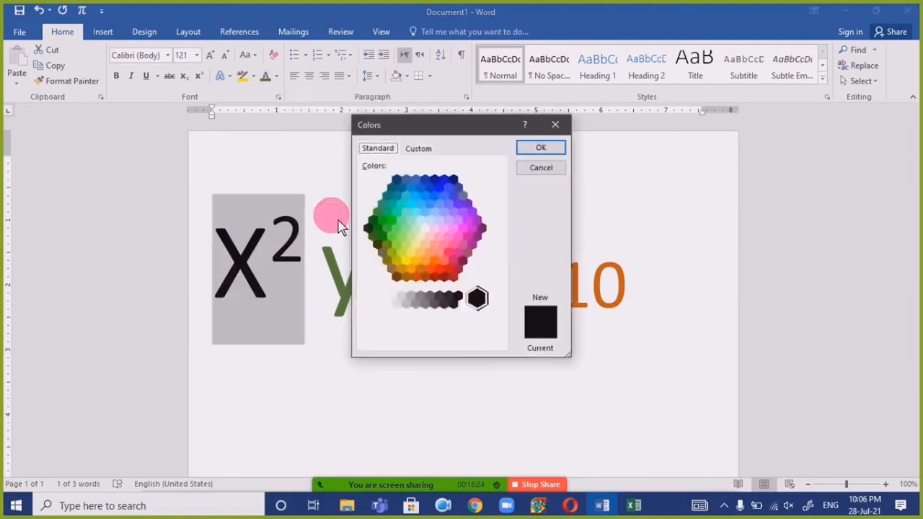
- Try various blue, teal and other standard colour swatches for X², comparing the new colour with the current one
click(408, 196)
click(438, 206)
click(443, 212)
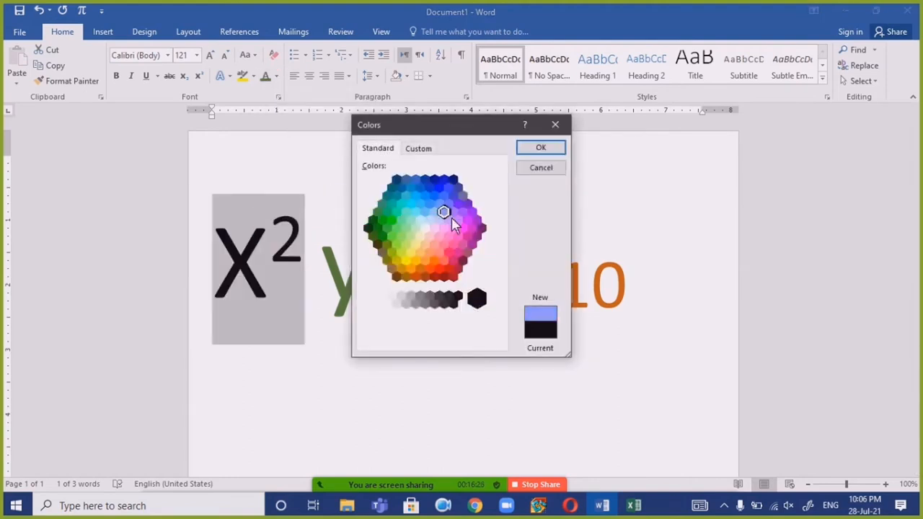
click(440, 189)
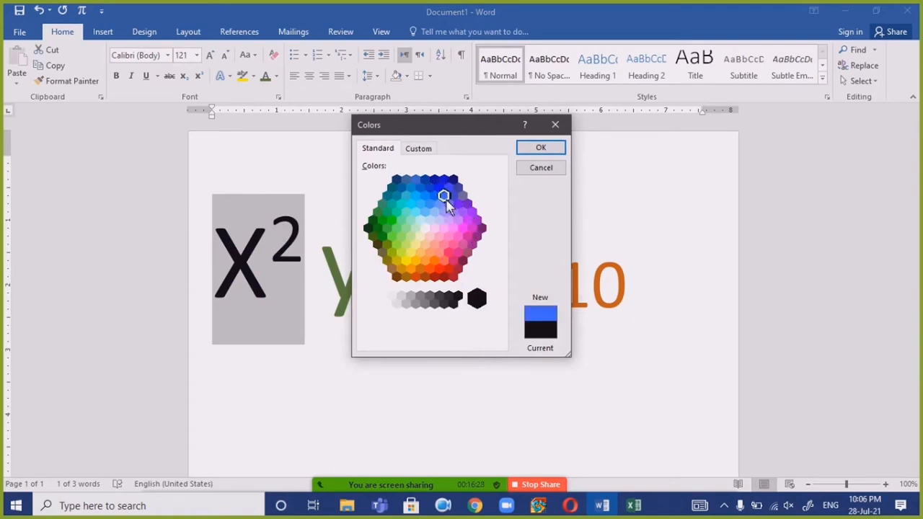
click(430, 204)
click(539, 333)
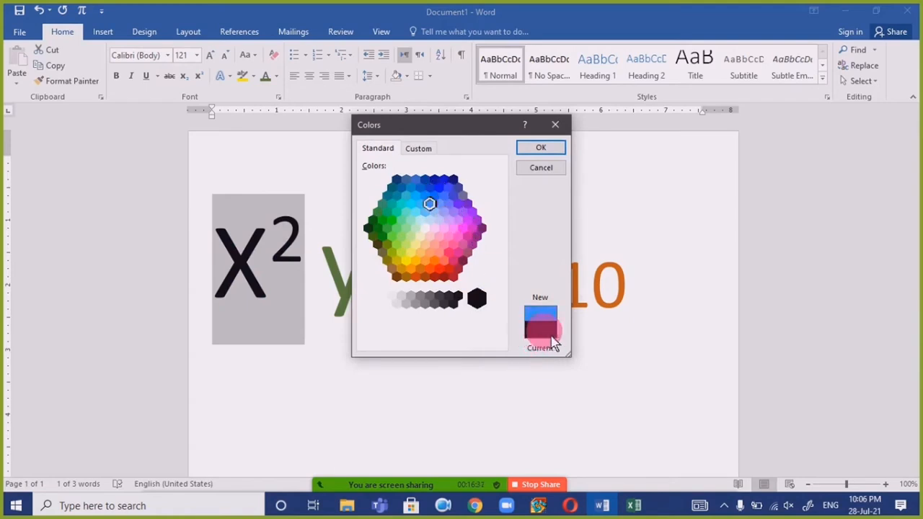
click(454, 226)
click(411, 221)
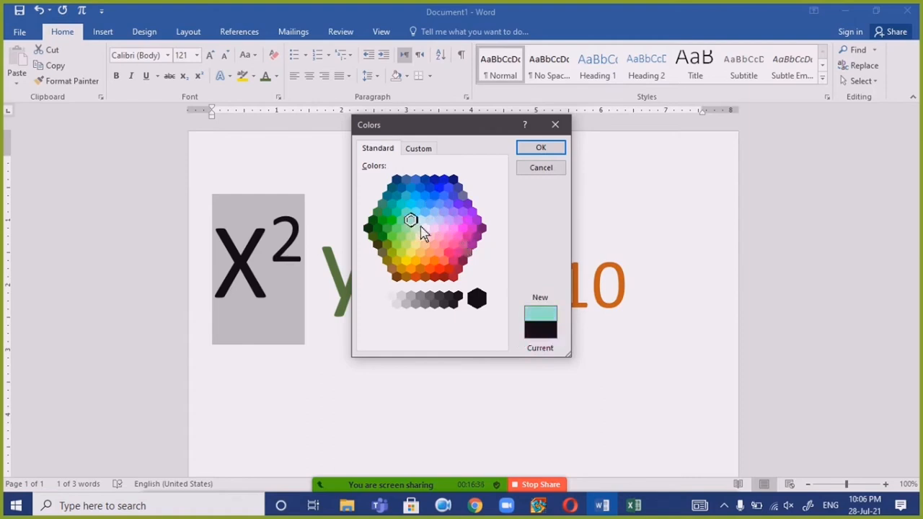
click(392, 201)
click(432, 193)
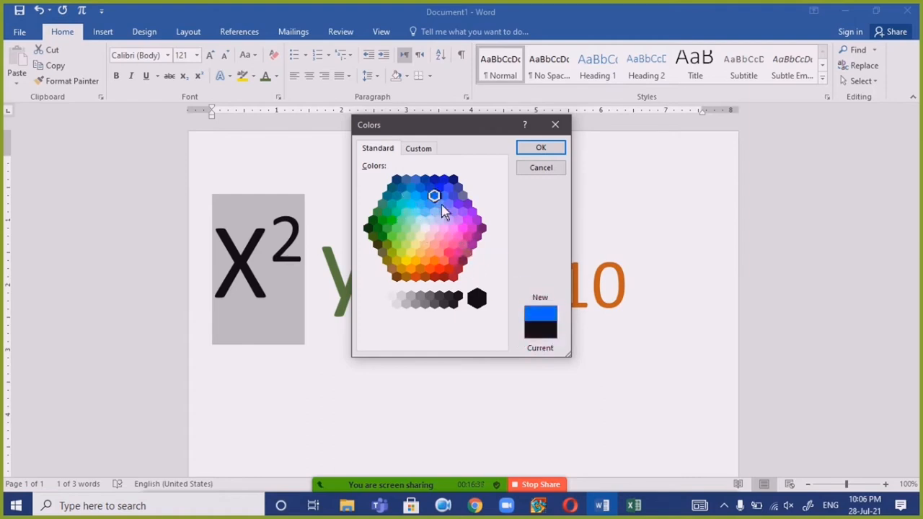
click(438, 204)
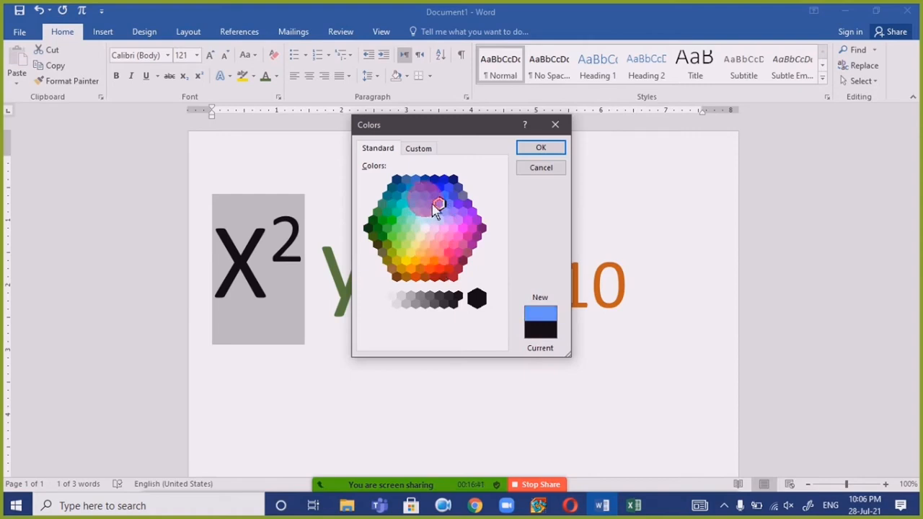
- Apply a custom purple font colour to X² with RGB values 169, 87, 231, adjusting its brightness, and deselect the text
click(421, 149)
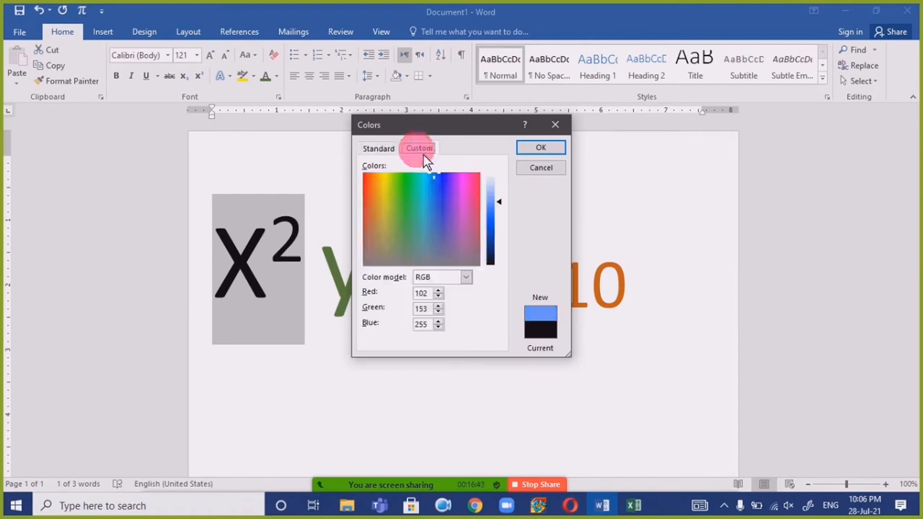
drag(439, 189, 459, 204)
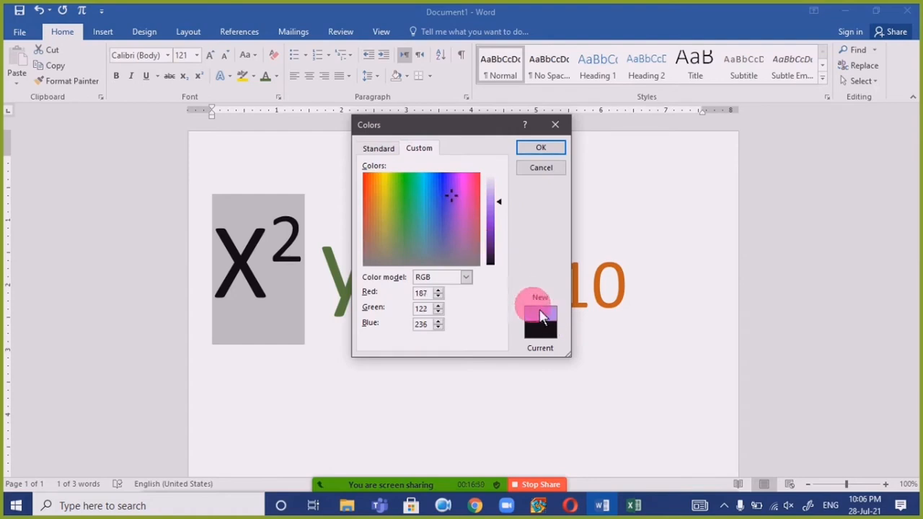
mouse_move(508, 208)
mouse_down()
mouse_move(508, 232)
mouse_move(508, 194)
mouse_up()
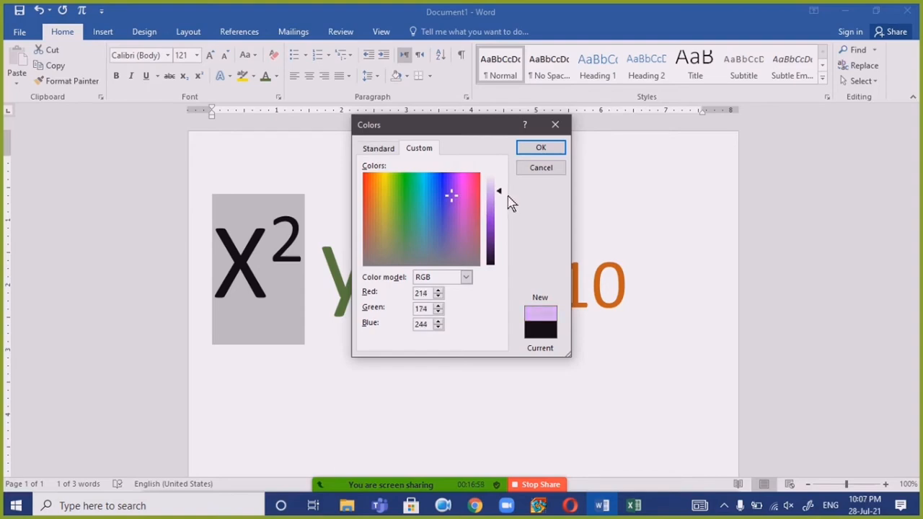
drag(508, 196, 503, 208)
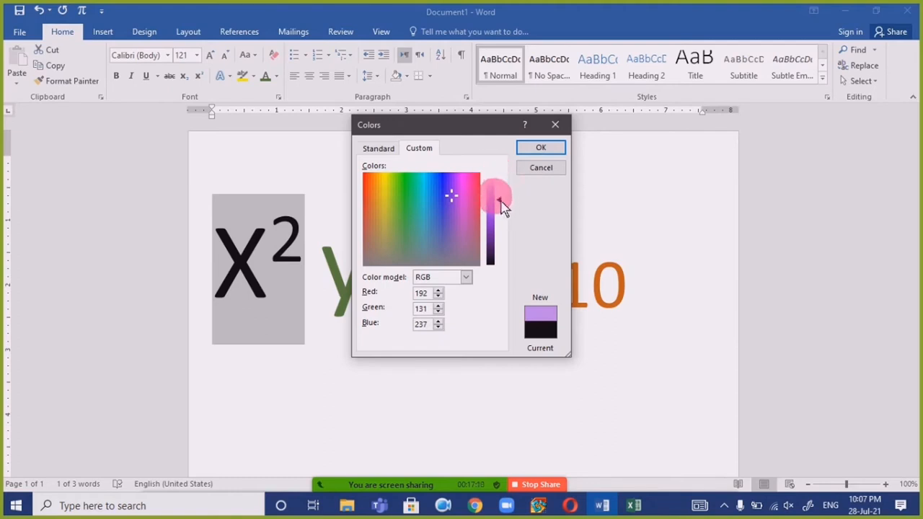
mouse_move(505, 203)
mouse_down()
mouse_move(506, 196)
mouse_move(508, 220)
mouse_move(513, 202)
mouse_move(513, 210)
mouse_up()
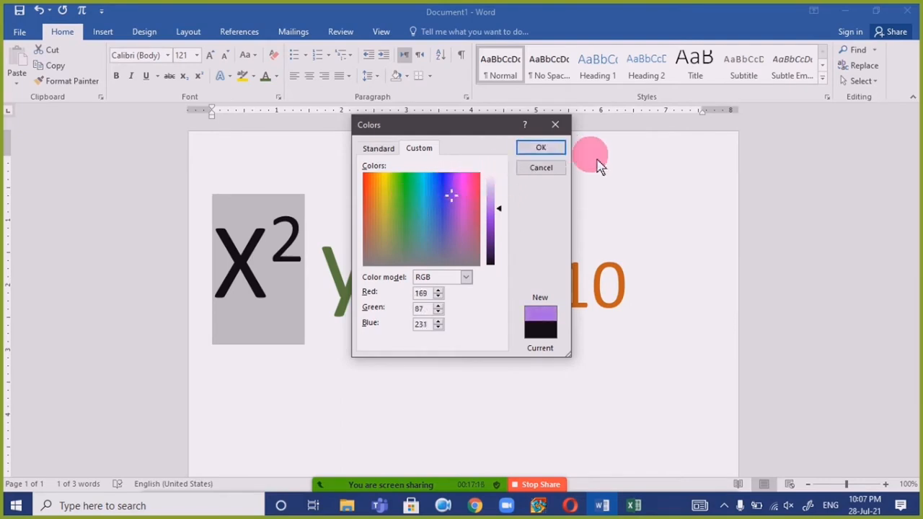
click(556, 149)
click(339, 310)
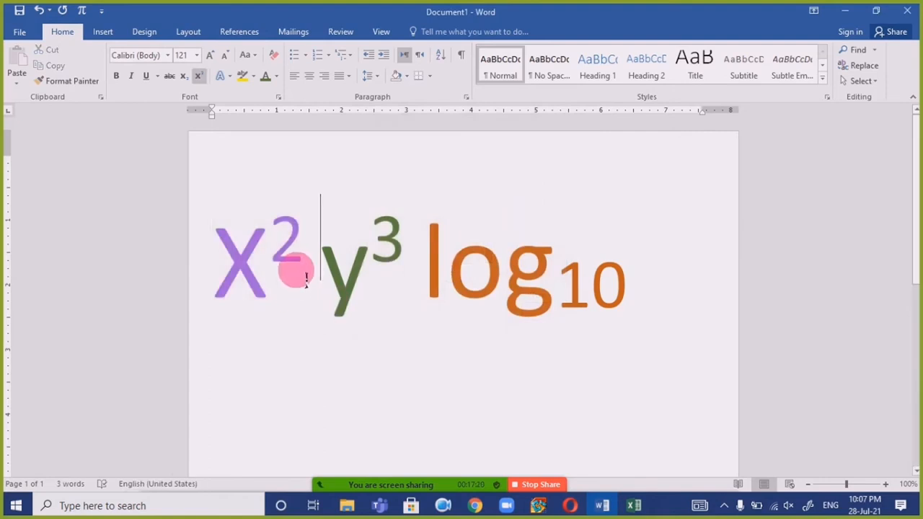
drag(305, 279, 232, 286)
click(286, 302)
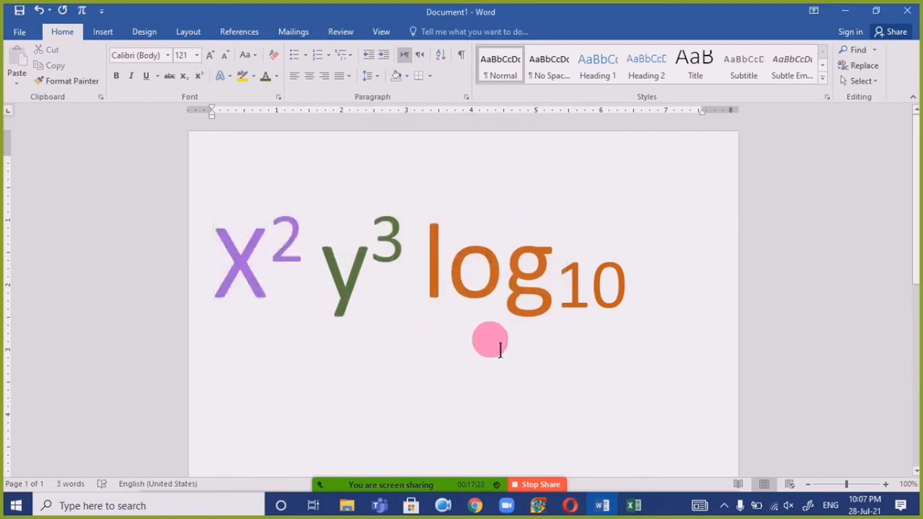
click(519, 269)
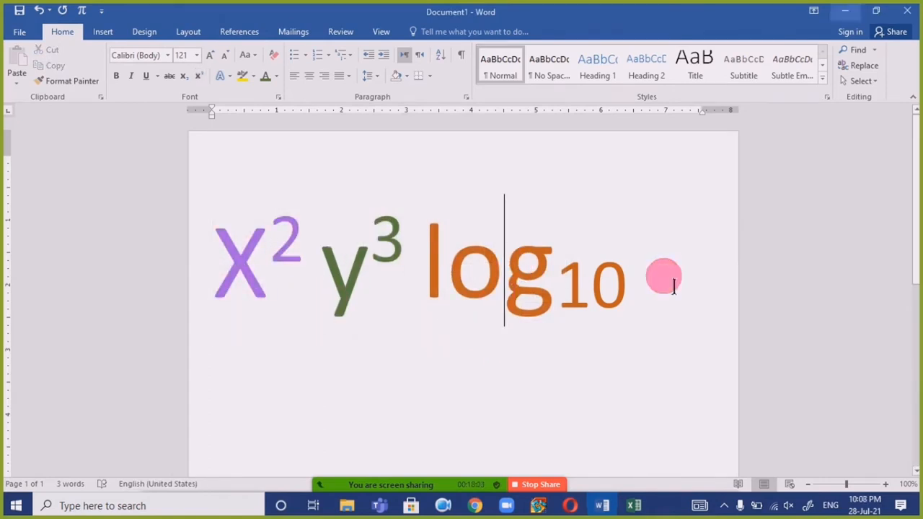
- Select the whole expression, view the text highlight colours without applying one, and deselect the expression
drag(663, 273, 235, 250)
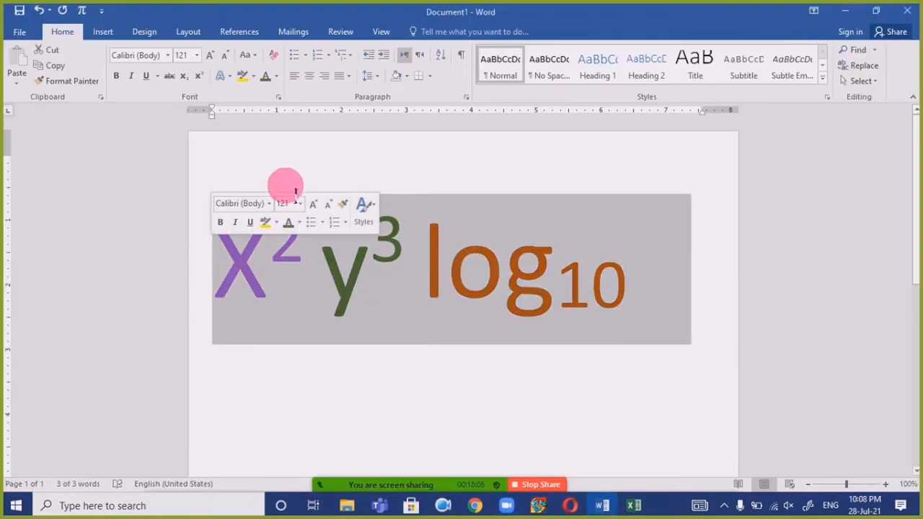
click(253, 76)
click(394, 277)
click(555, 278)
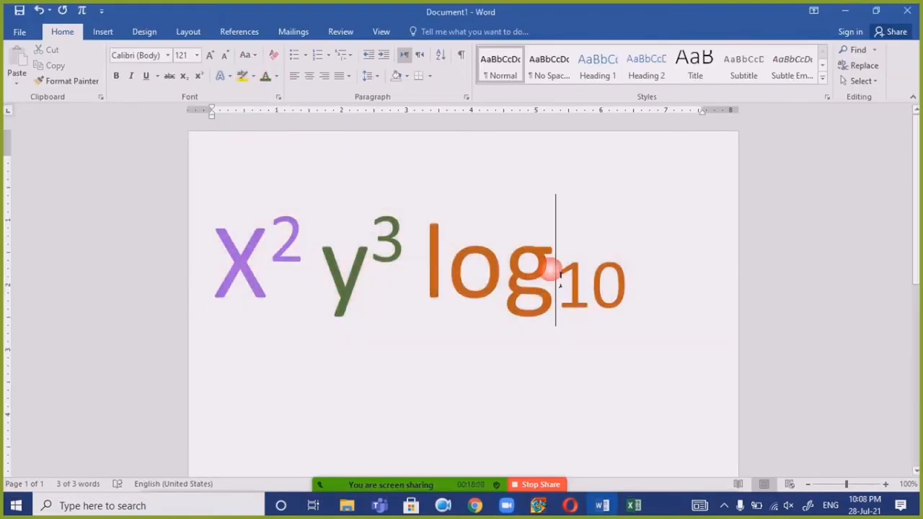
- Highlight the whole expression X² y³ log₁₀ in green, comparing it with other highlight colours
mouse_move(653, 303)
mouse_down()
mouse_move(224, 308)
mouse_move(204, 264)
mouse_up()
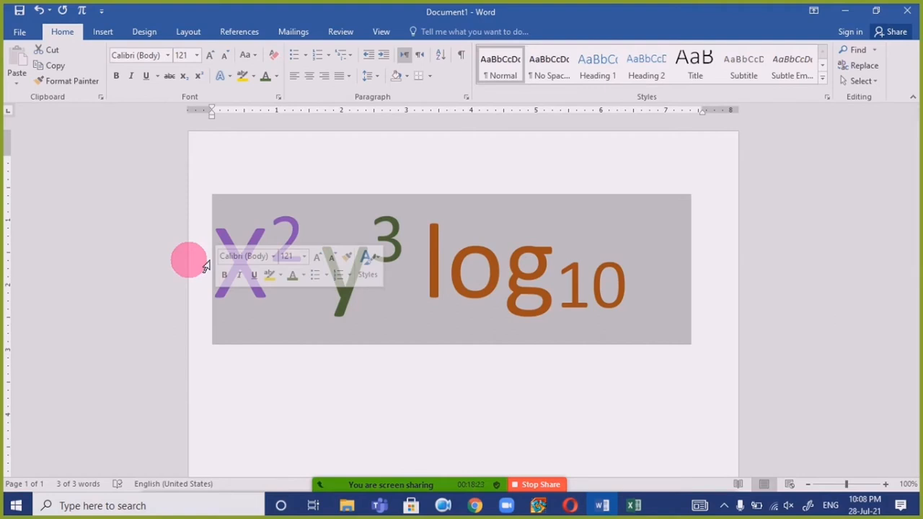
click(254, 77)
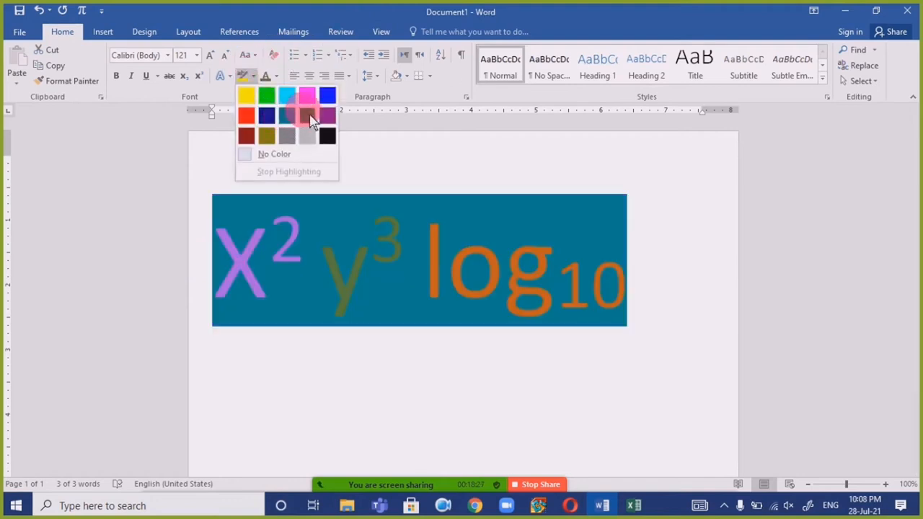
click(328, 98)
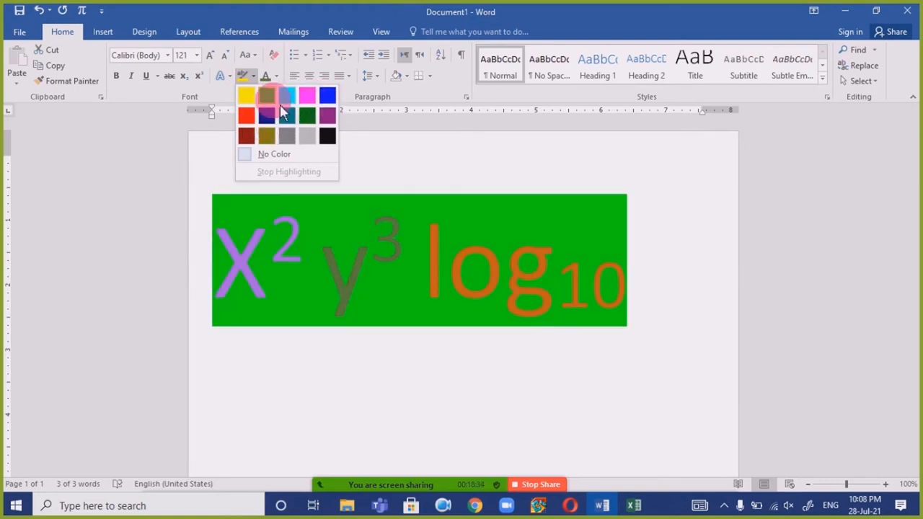
click(271, 99)
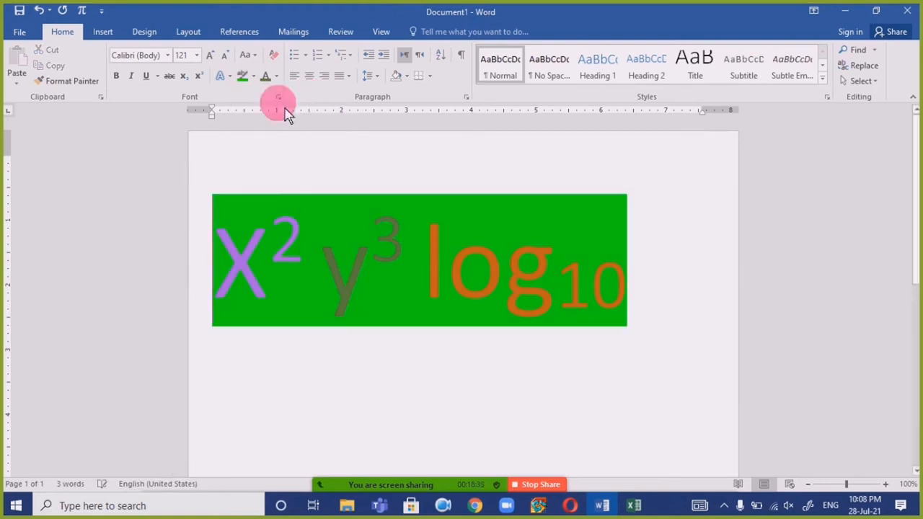
- Try a light gray highlight on the whole expression and deselect the text
click(253, 76)
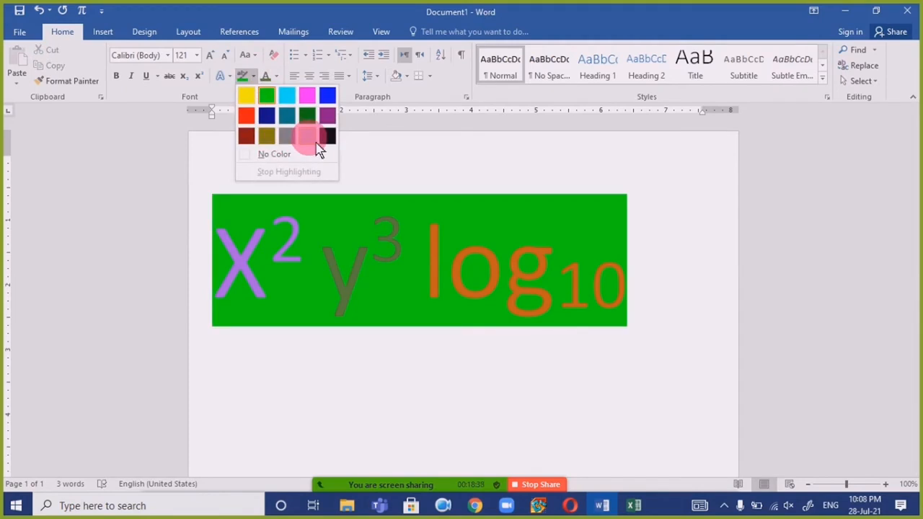
click(465, 254)
drag(709, 312, 188, 229)
click(253, 75)
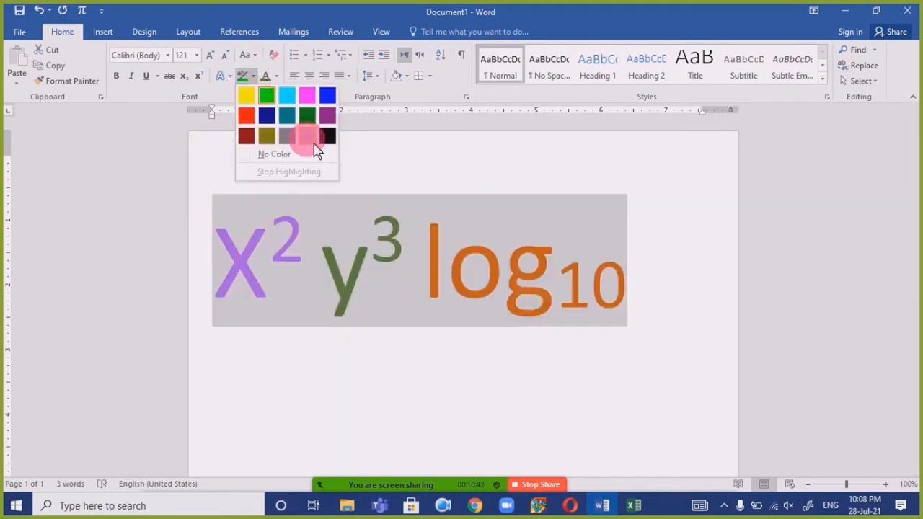
click(315, 141)
click(710, 350)
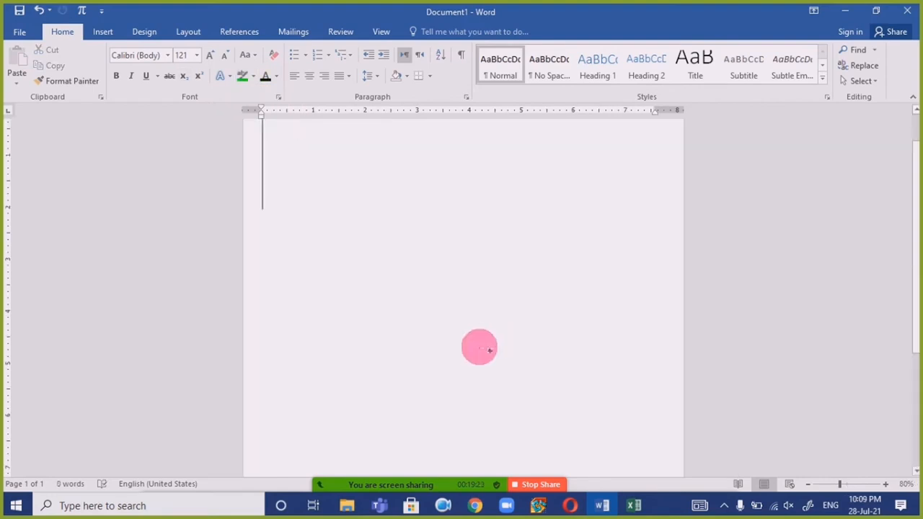
- Generate one paragraph of sample text in the empty document with =rand(1)
text(=)
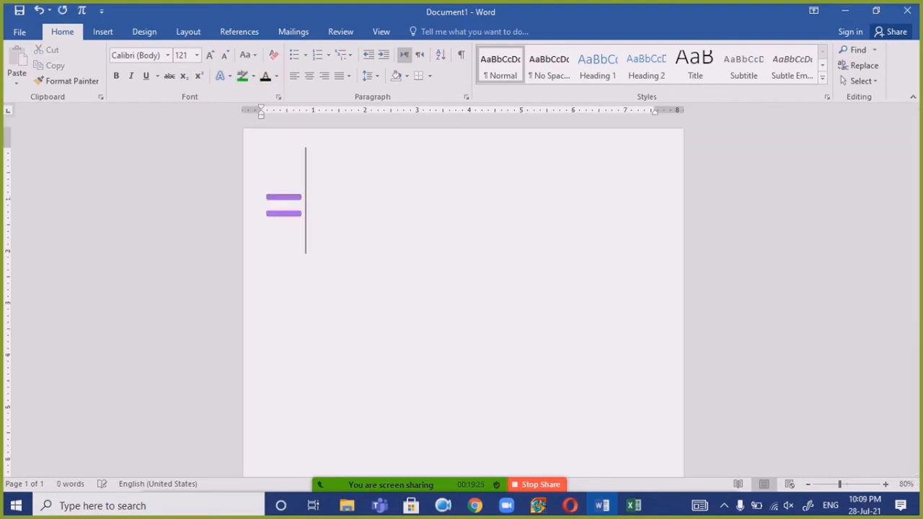
text(rand())
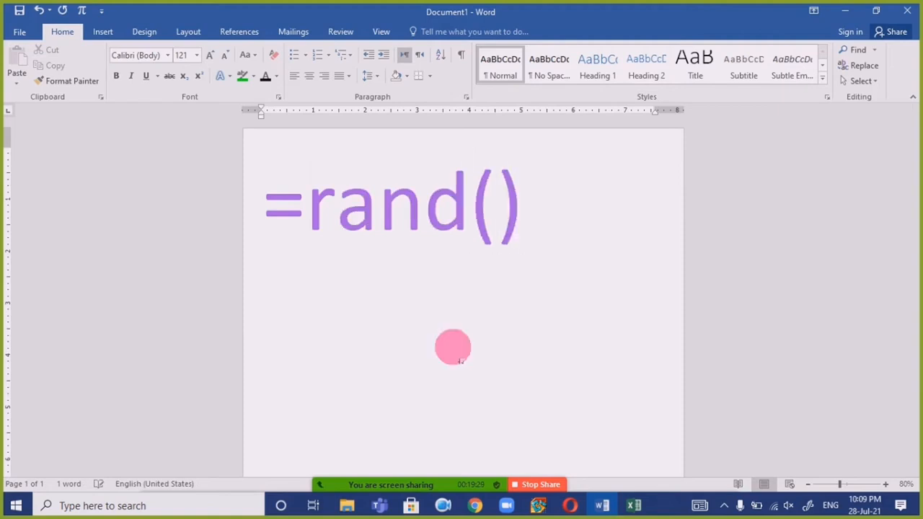
key(Left)
text(1)
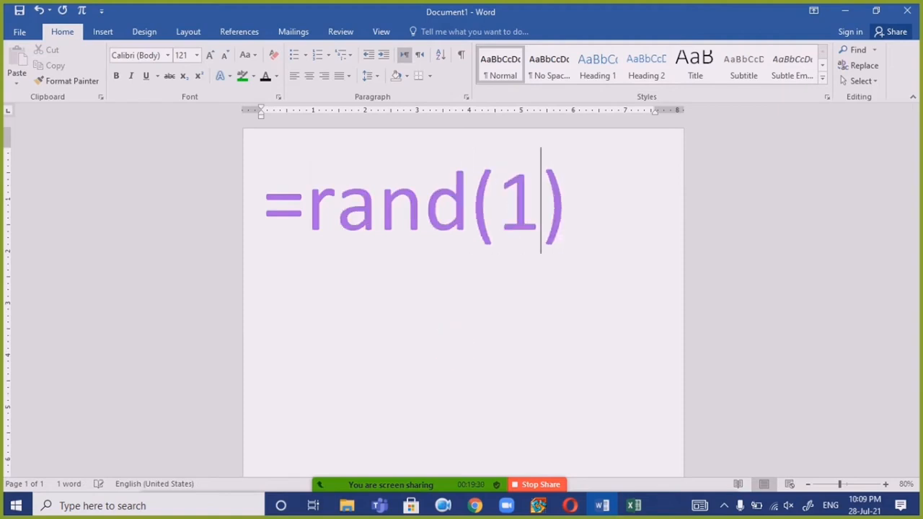
key(Return)
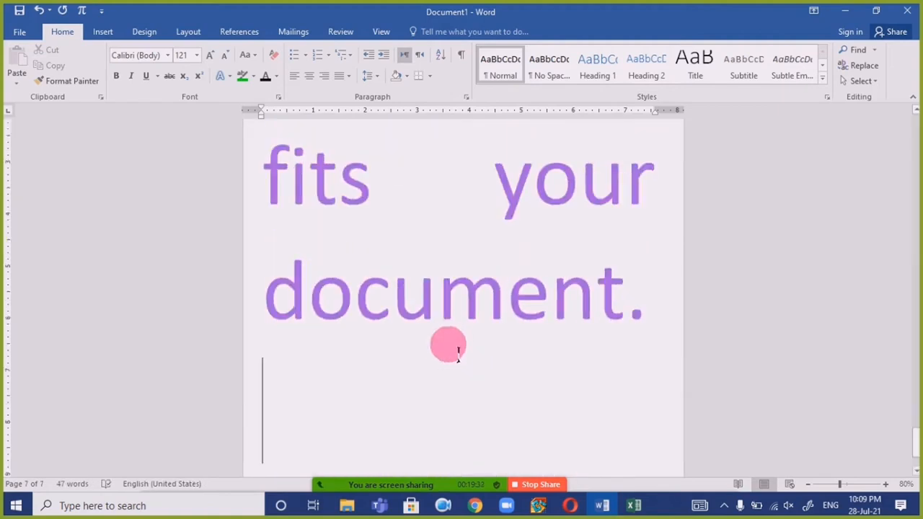
- Select all the sample text and shrink its font size gradually to 16
key(ctrl+a)
key(ctrl+bracketleft)
key(ctrl+bracketleft)
key(ctrl+bracketleft)
key(ctrl+bracketleft)
key(ctrl+bracketleft)
key(ctrl+bracketleft)
key(ctrl+bracketleft)
key(ctrl+bracketleft)
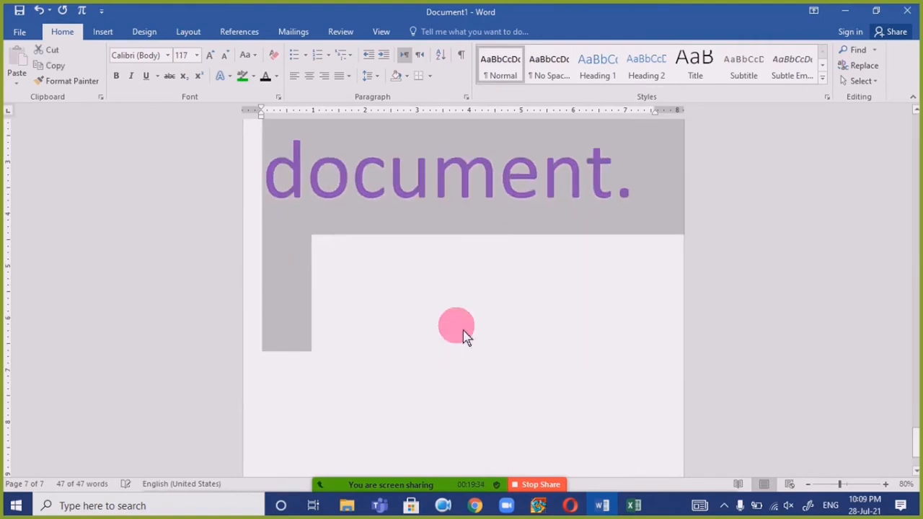
key(ctrl+bracketleft)
key(ctrl+bracketleft)
key(ctrl+bracketleft)
key(ctrl+bracketleft)
key(ctrl+bracketleft)
key(ctrl+bracketleft)
key(ctrl+bracketleft)
key(ctrl+bracketleft)
key(ctrl+bracketleft)
key(ctrl+bracketleft)
key(ctrl+bracketleft)
key(ctrl+bracketleft)
key(ctrl+bracketleft)
key(ctrl+bracketleft)
key(ctrl+bracketleft)
key(ctrl+bracketleft)
key(ctrl+bracketleft)
key(ctrl+bracketleft)
key(ctrl+bracketleft)
key(ctrl+bracketleft)
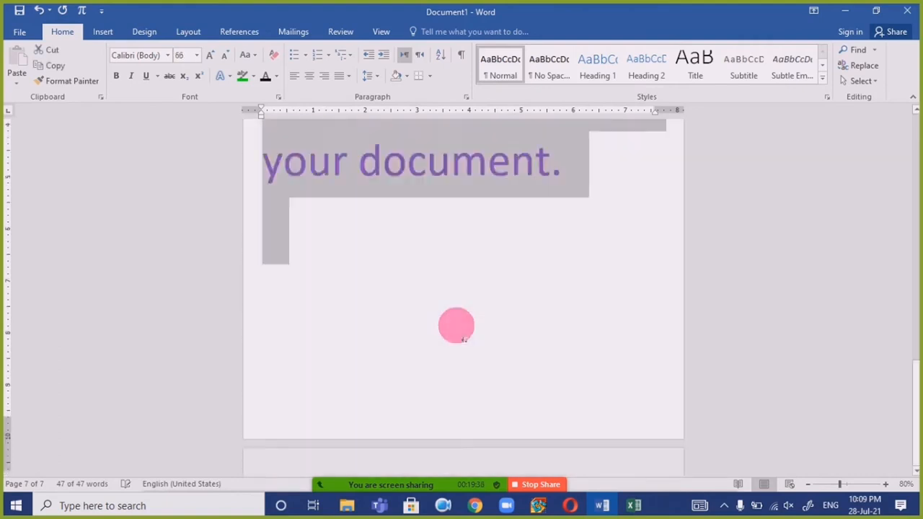
key(ctrl+bracketleft)
key(ctrl+bracketleft)
key(ctrl+bracketleft)
key(ctrl+bracketleft)
key(ctrl+bracketleft)
key(ctrl+bracketleft)
key(ctrl+bracketleft)
key(ctrl+bracketleft)
key(ctrl+bracketleft)
key(ctrl+bracketleft)
key(ctrl+bracketleft)
key(ctrl+bracketleft)
key(ctrl+bracketleft)
key(ctrl+bracketleft)
key(ctrl+bracketleft)
key(ctrl+bracketleft)
key(ctrl+bracketleft)
key(ctrl+bracketleft)
key(ctrl+bracketleft)
key(ctrl+bracketleft)
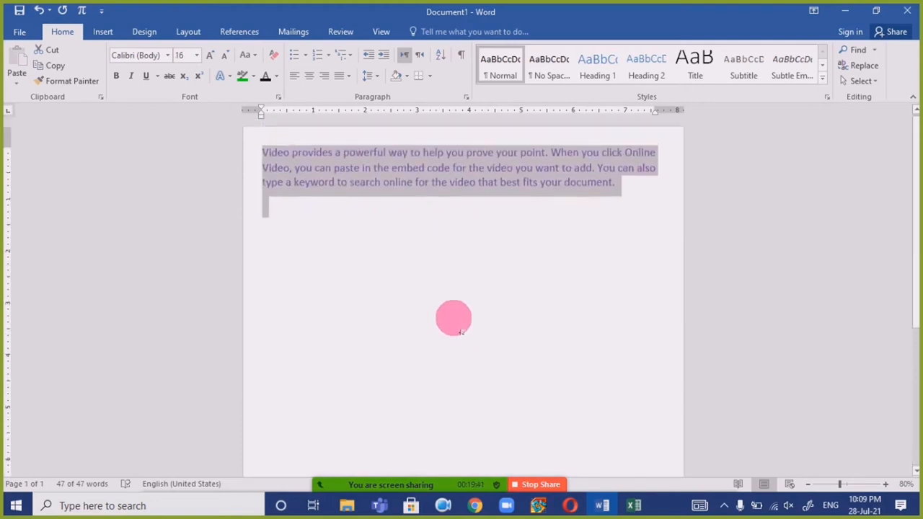
- Enlarge the sample text to font size 24, make its font colour black, and deselect it
key(ctrl+bracketright)
key(ctrl+bracketright)
key(ctrl+bracketright)
key(ctrl+bracketright)
key(ctrl+bracketright)
key(ctrl+bracketright)
key(ctrl+bracketright)
key(ctrl+bracketright)
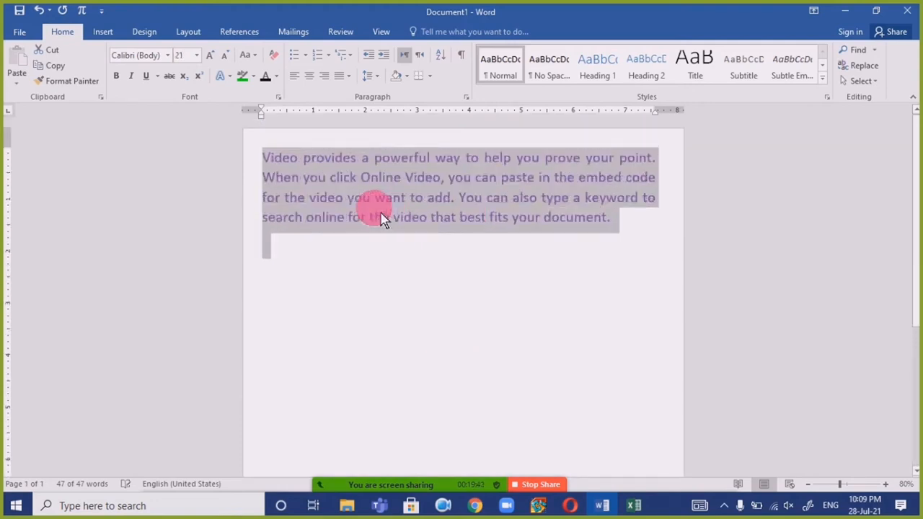
click(267, 76)
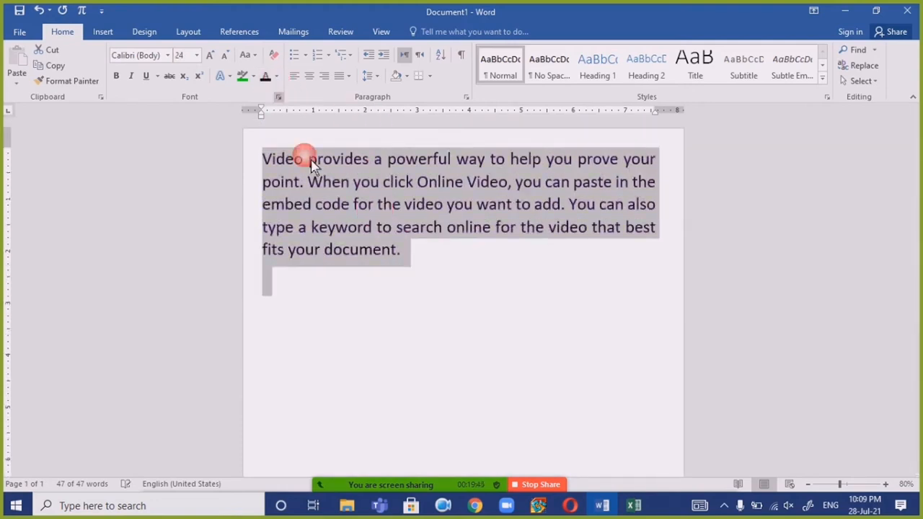
click(436, 278)
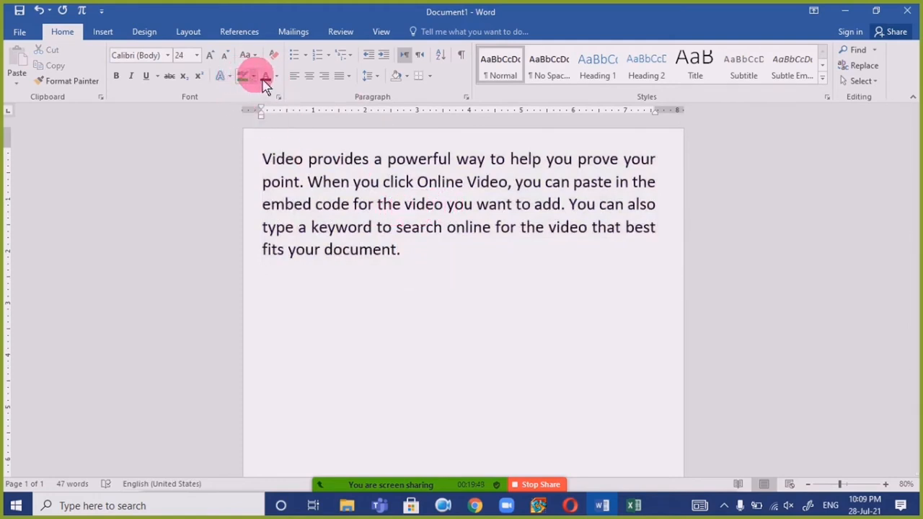
- Turn on the green highlighter, mark the words "video" and "embed" in the third line, and dismiss the meeting time notice
click(253, 77)
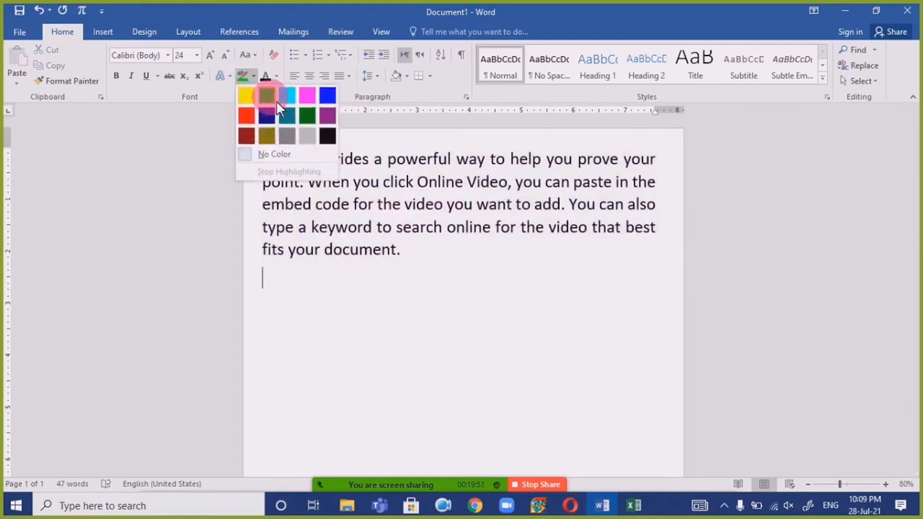
click(267, 96)
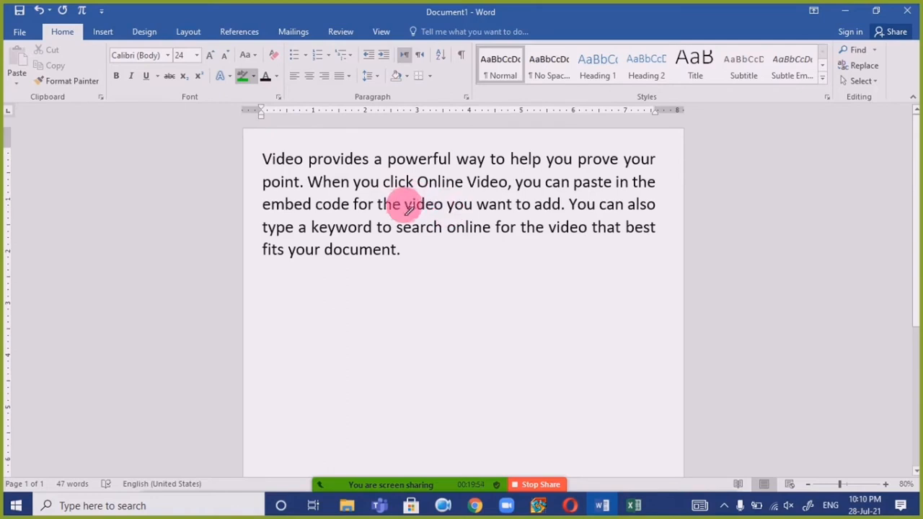
drag(445, 209, 444, 209)
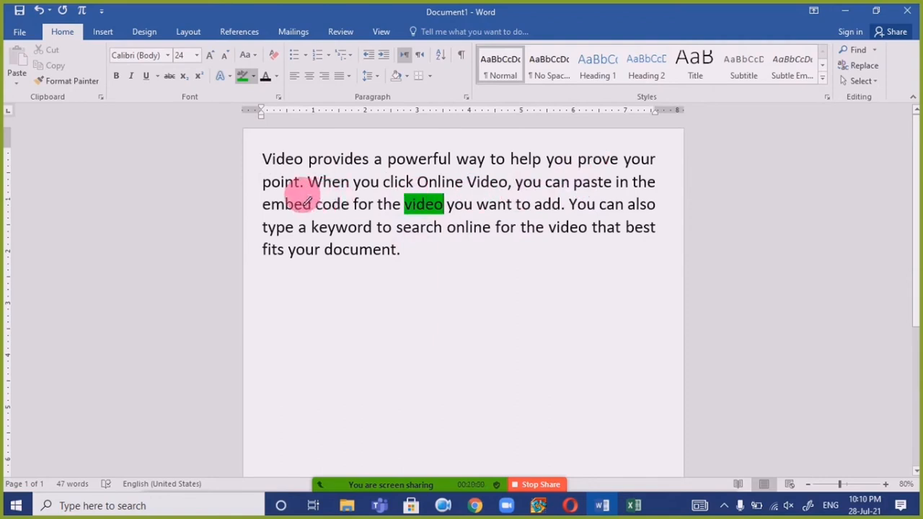
drag(262, 207, 314, 208)
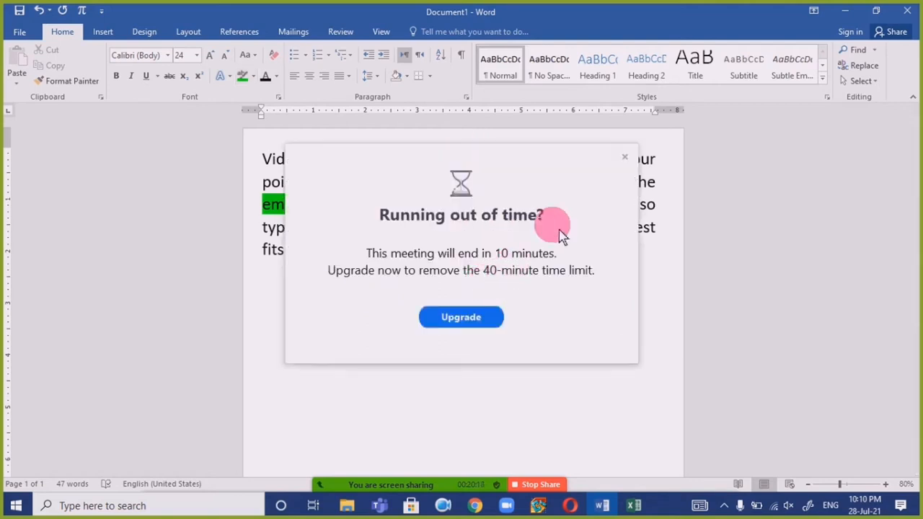
click(624, 154)
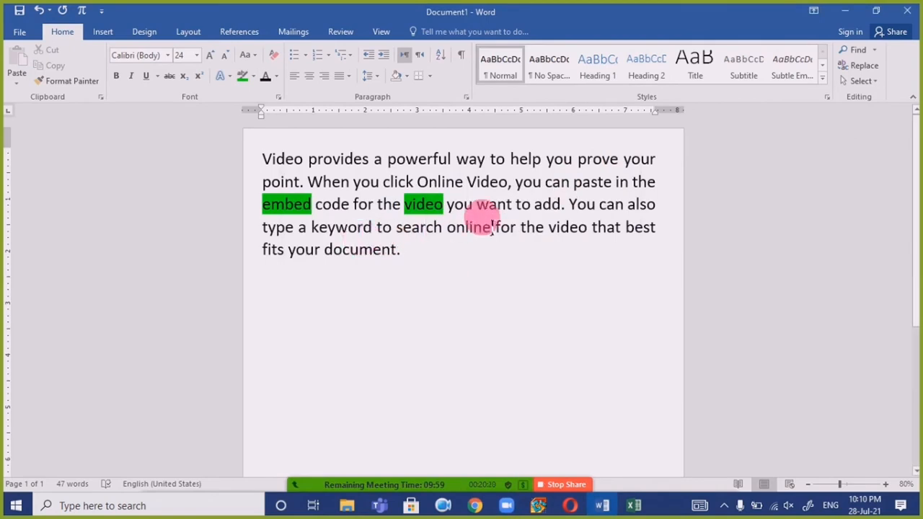
- Highlight the word "powerful" and the phrase "you can paste" in green by selecting each of them first
double_click(423, 161)
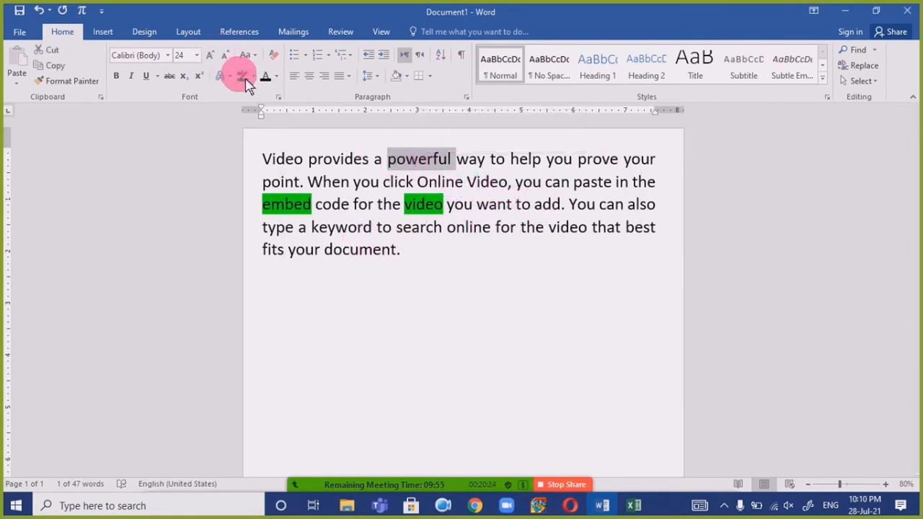
click(243, 76)
click(585, 254)
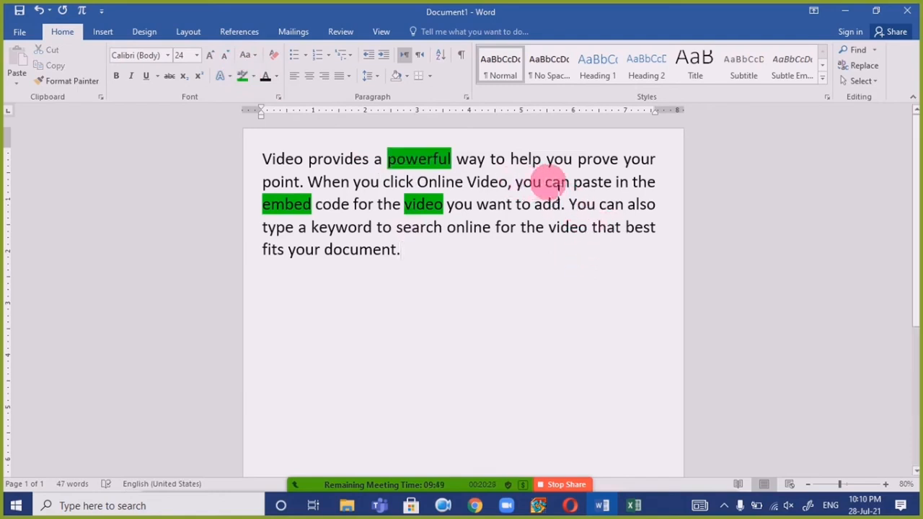
drag(515, 181, 607, 186)
click(242, 76)
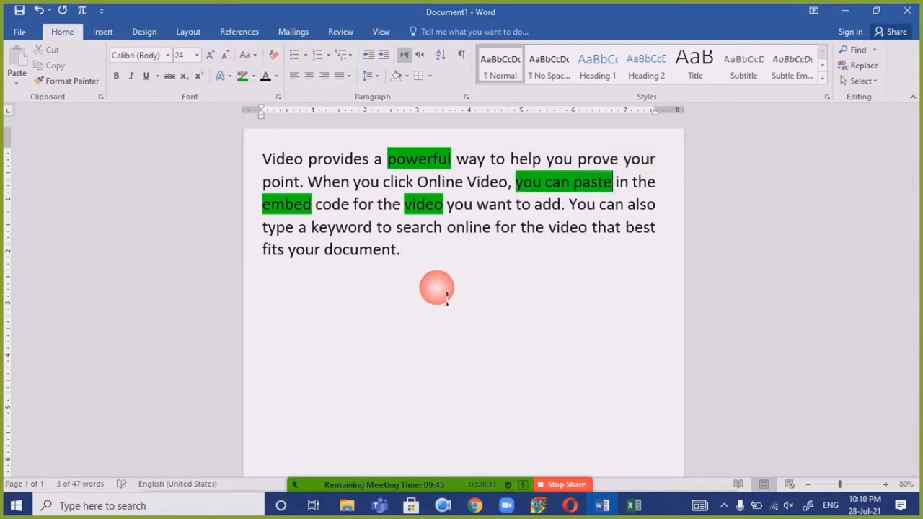
click(550, 332)
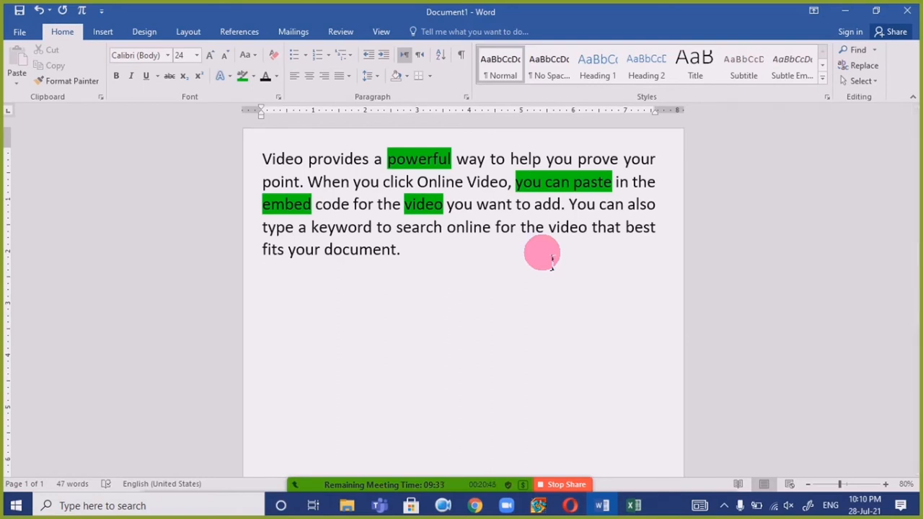
- Delete the whole highlighted paragraph and generate a fresh sample paragraph with =rand(1)
key(ctrl+a)
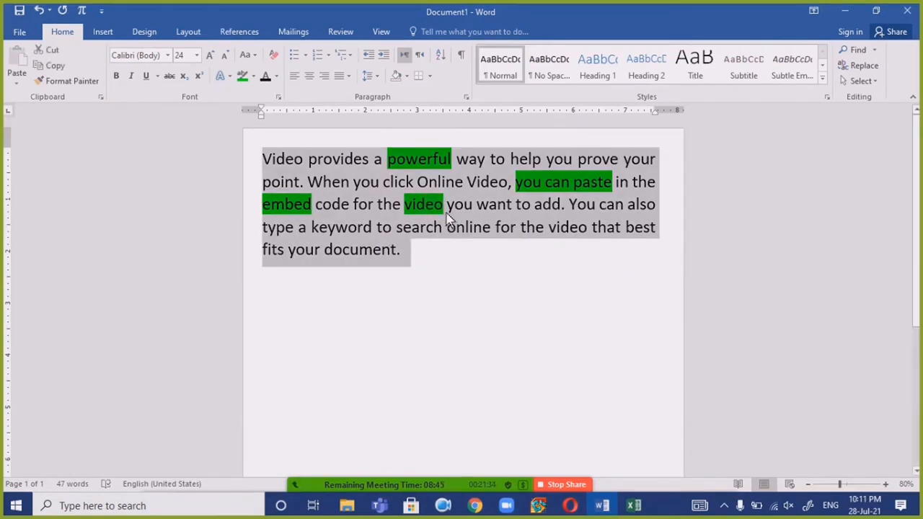
key(Delete)
text(=ra)
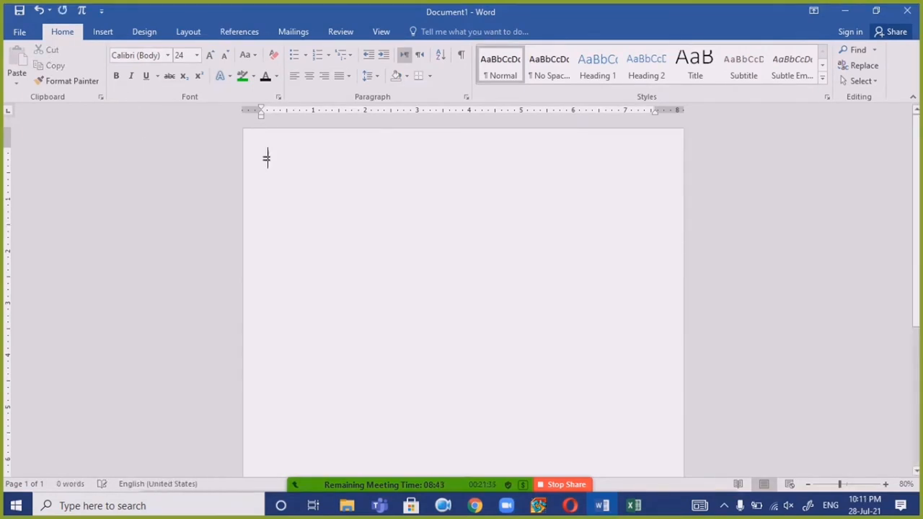
text(nd())
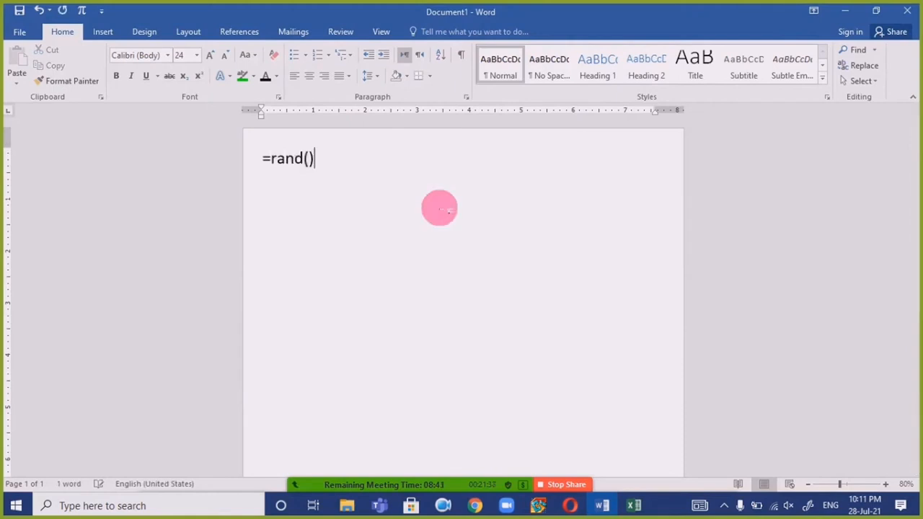
text(1)
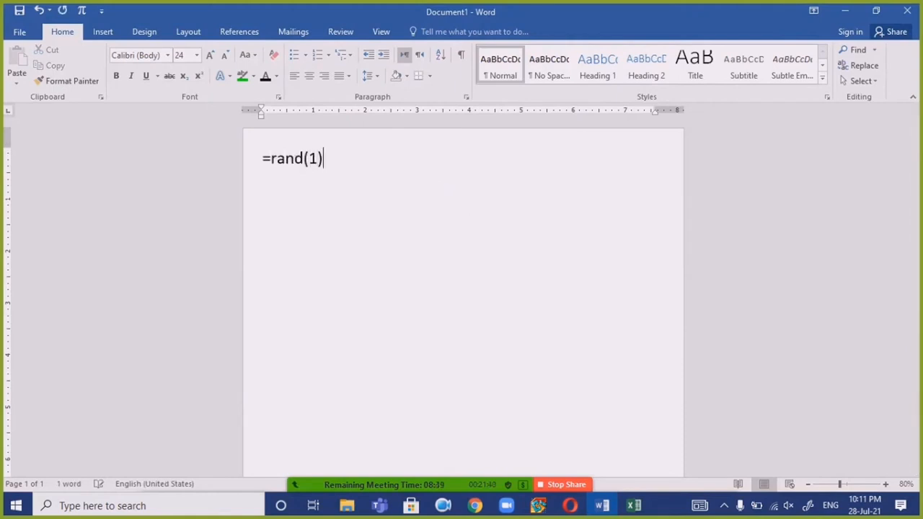
key(Return)
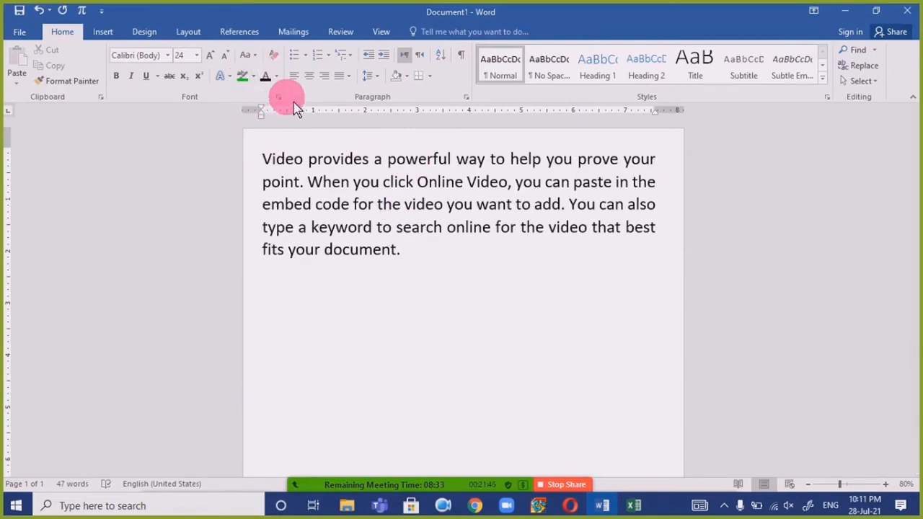
- Select the whole paragraph, view the Change Case options without applying one, and deselect the text
key(shift+Up)
key(shift+Up)
key(shift+Up)
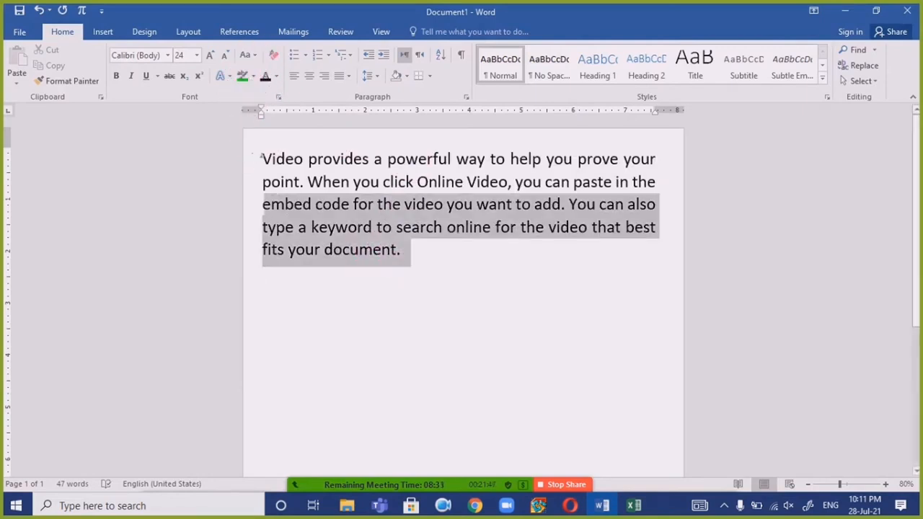
key(shift+Up)
key(shift+Up)
click(254, 57)
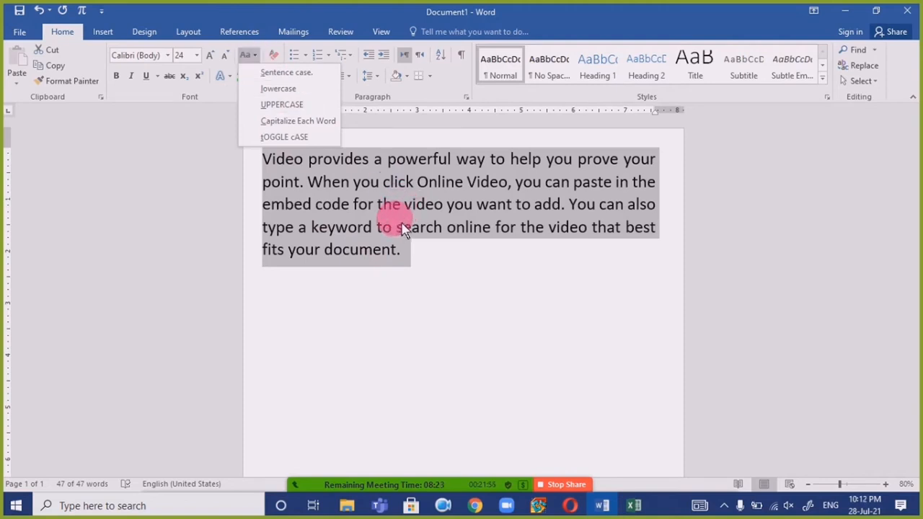
click(384, 292)
- Select the whole paragraph and enlarge its font size to 31
click(292, 182)
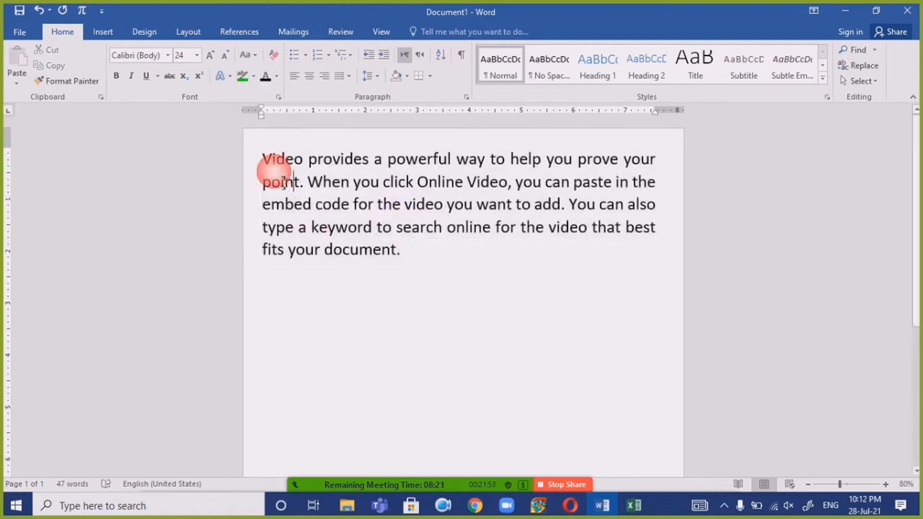
drag(413, 274, 265, 139)
key(ctrl+bracketright)
key(ctrl+bracketright)
key(ctrl+bracketright)
key(ctrl+bracketright)
key(ctrl+bracketright)
key(ctrl+bracketright)
key(ctrl+bracketright)
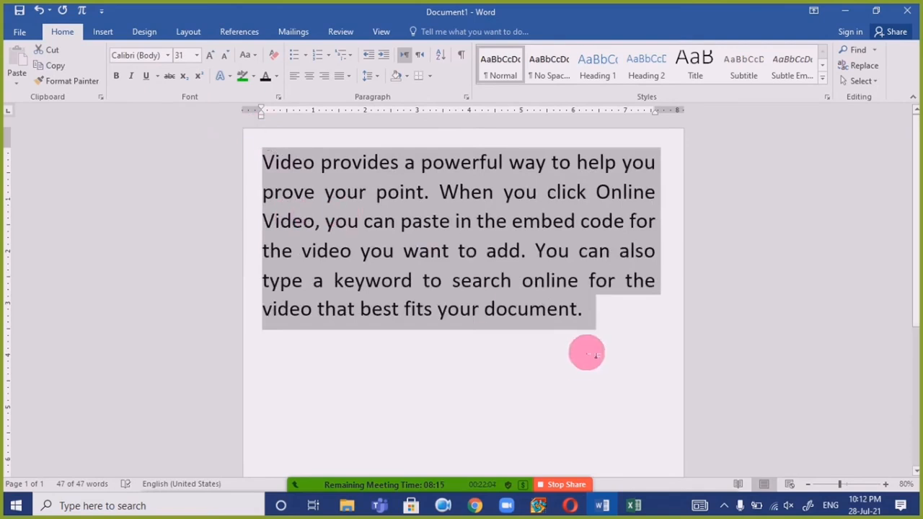
- Change the selected paragraph to lowercase and after that to UPPERCASE, and deselect the text
click(246, 56)
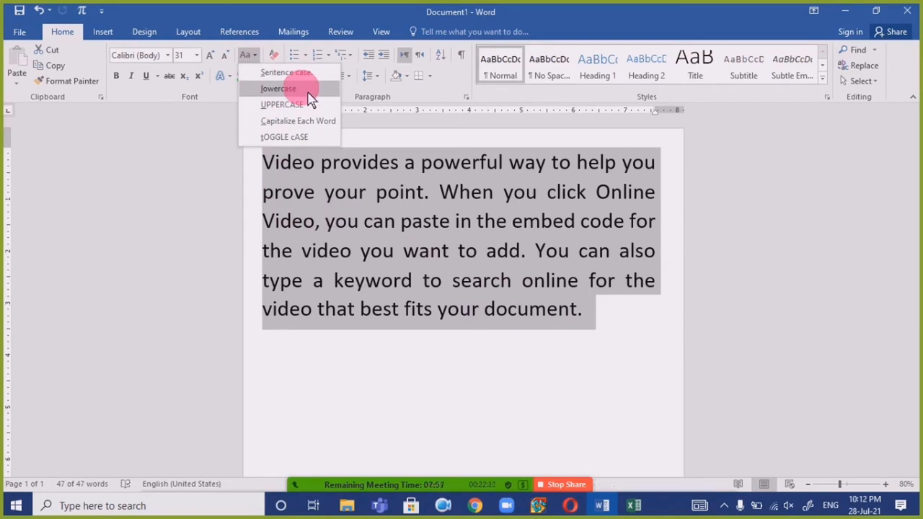
click(310, 89)
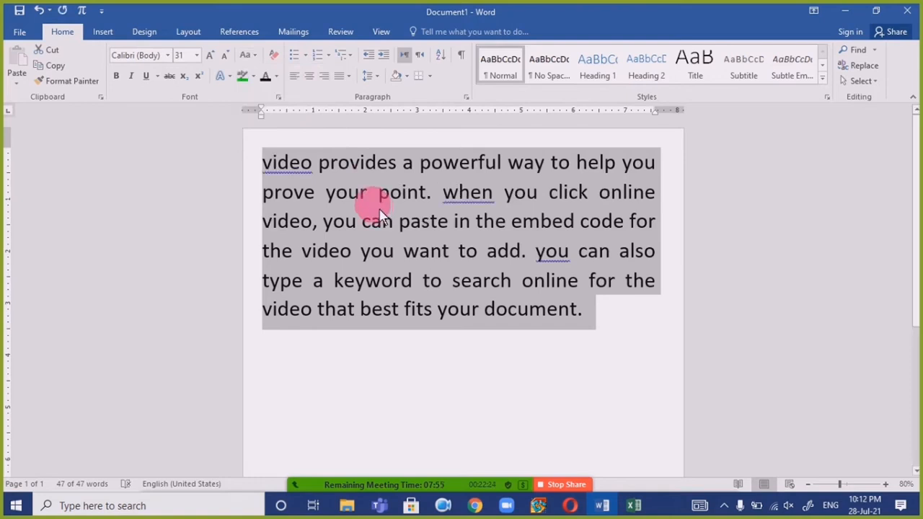
click(247, 54)
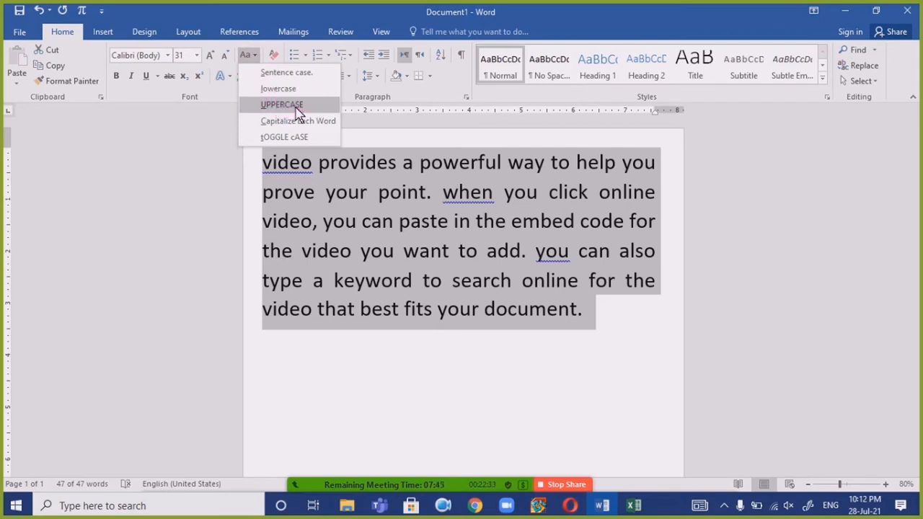
click(285, 105)
click(417, 286)
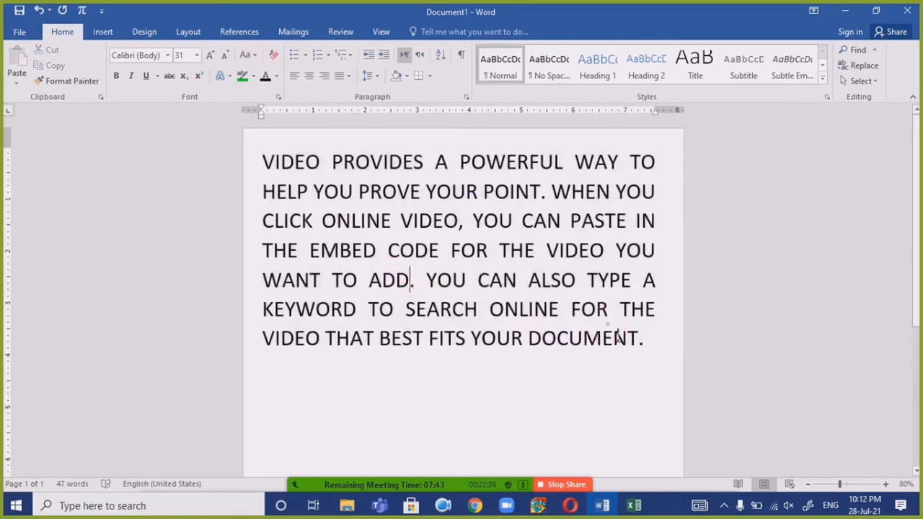
- Select the whole text, change its case to Capitalize Each Word, and deselect it
key(ctrl+a)
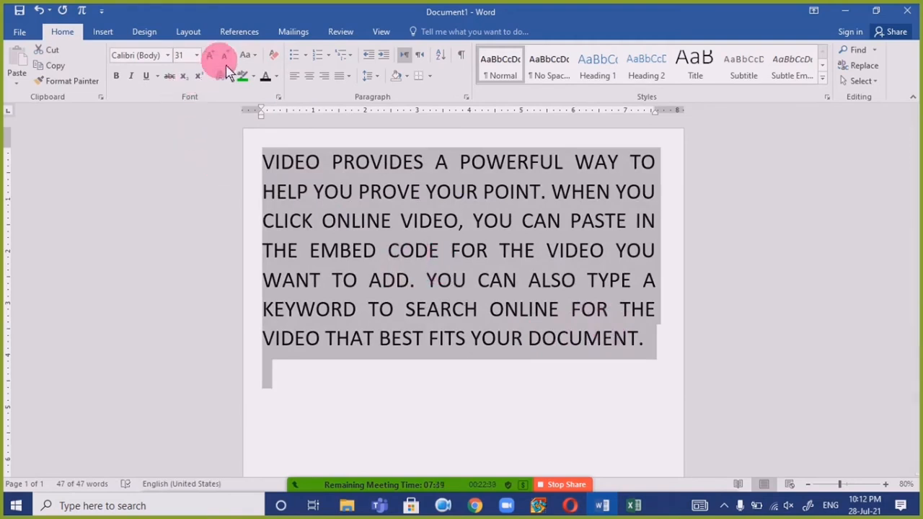
click(250, 57)
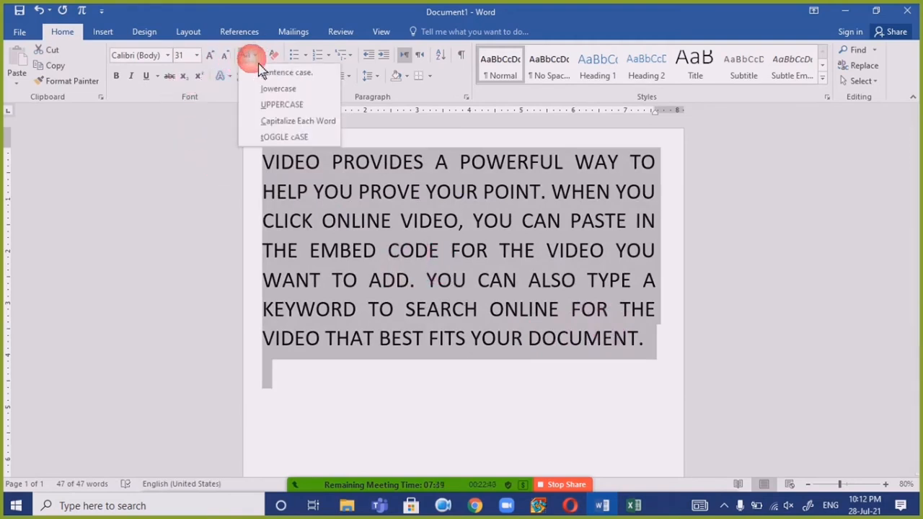
click(288, 121)
click(325, 237)
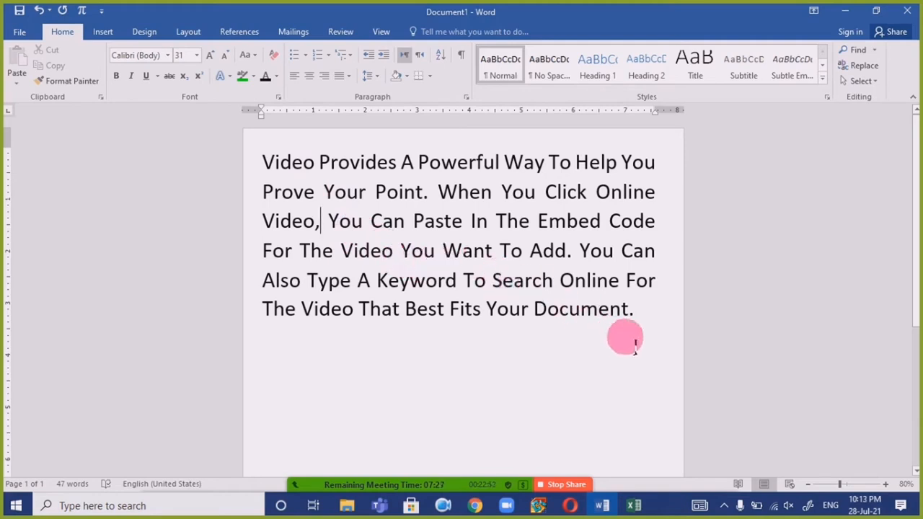
- Select the whole text, apply tOGGLE cASE to it, and deselect it
key(ctrl+a)
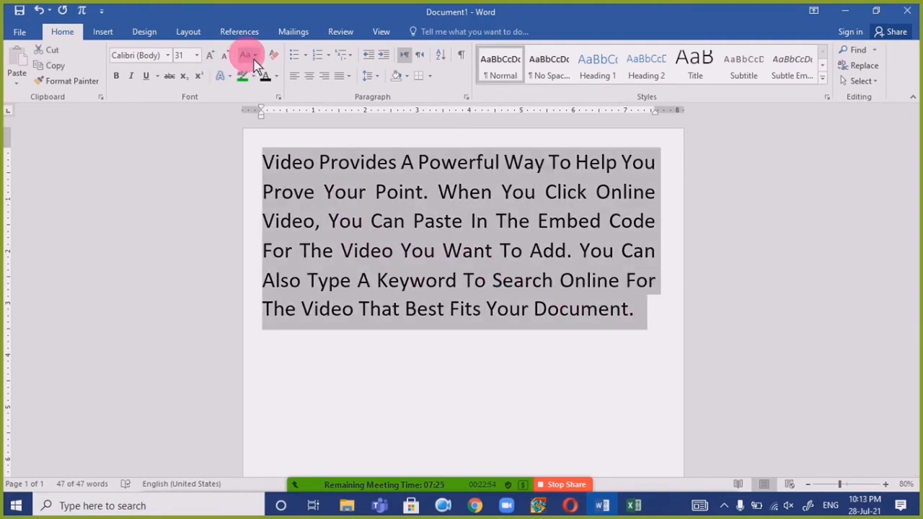
click(254, 56)
click(265, 137)
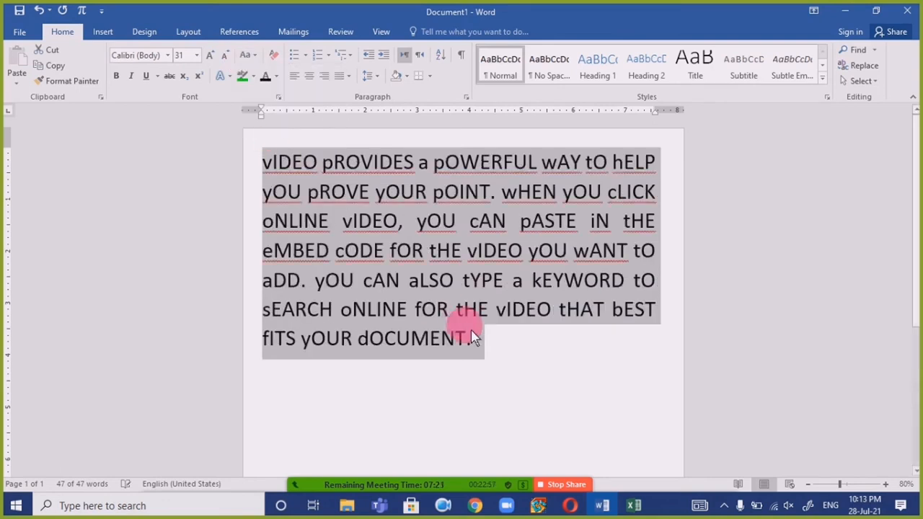
click(604, 345)
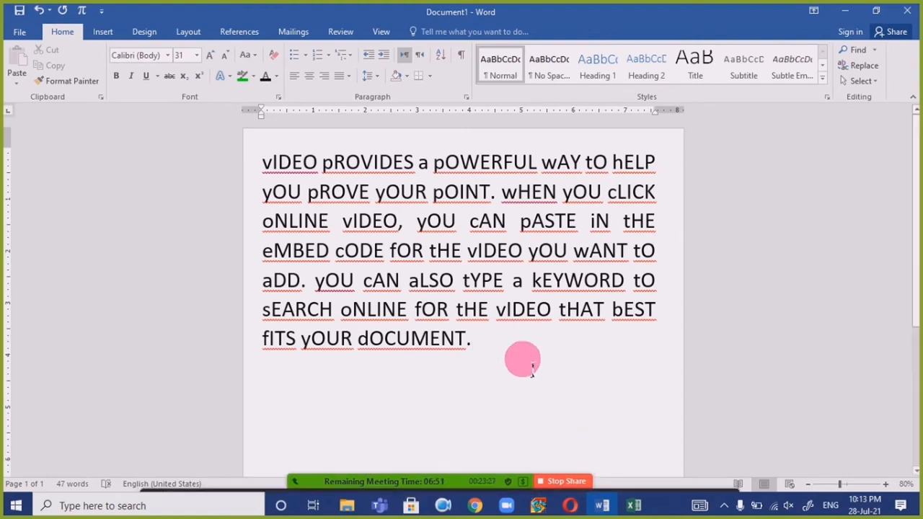
- Select the whole paragraph and cycle its case repeatedly through sentence case, UPPERCASE and lowercase, ending on sentence case
drag(531, 369, 270, 193)
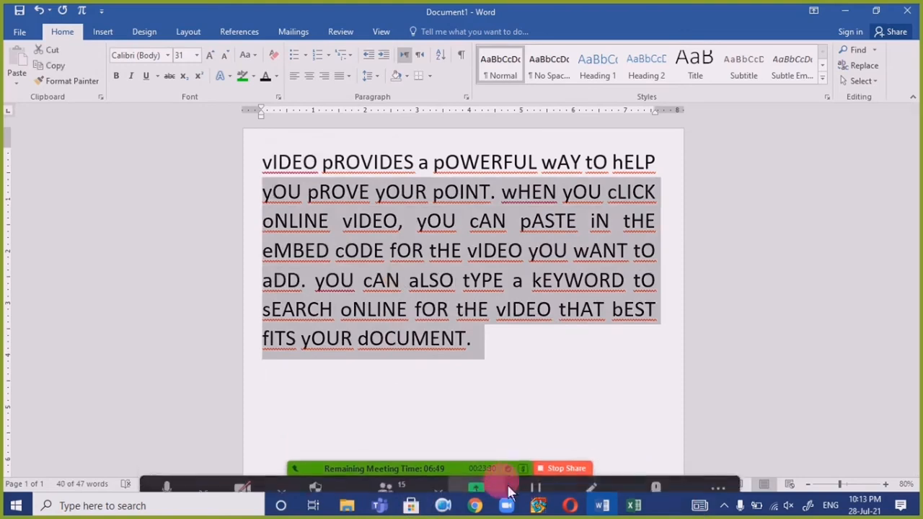
drag(534, 369, 209, 104)
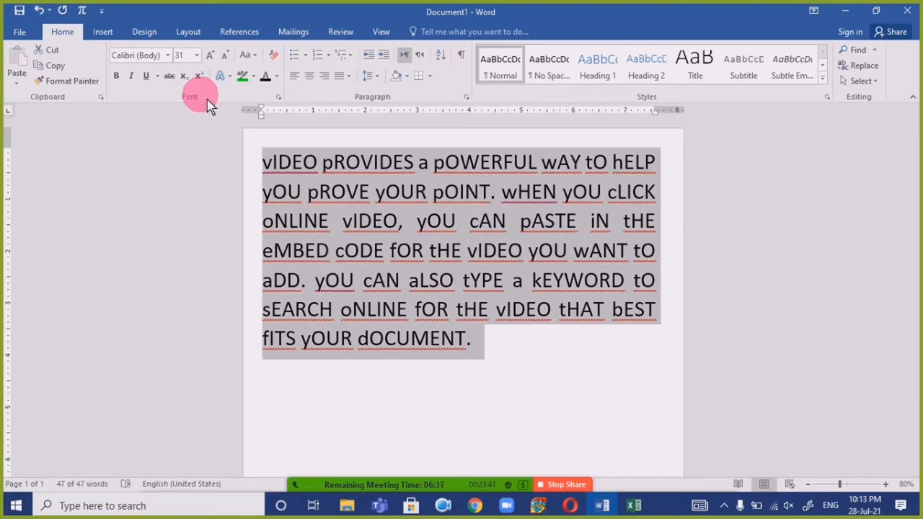
key(shift+F3)
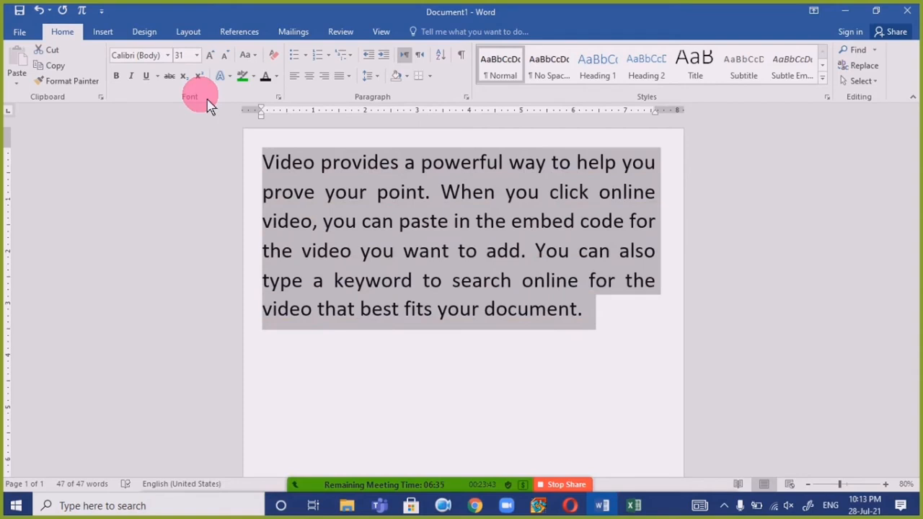
key(shift+F3)
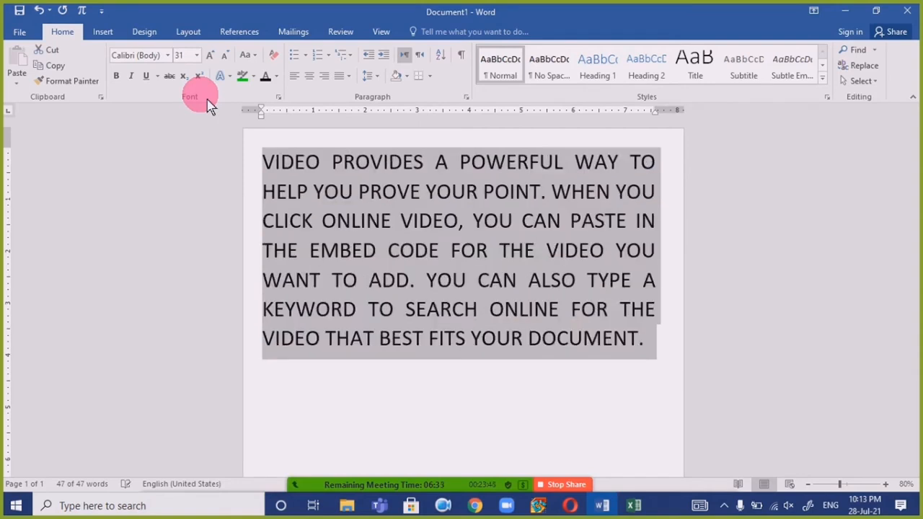
key(shift+F3)
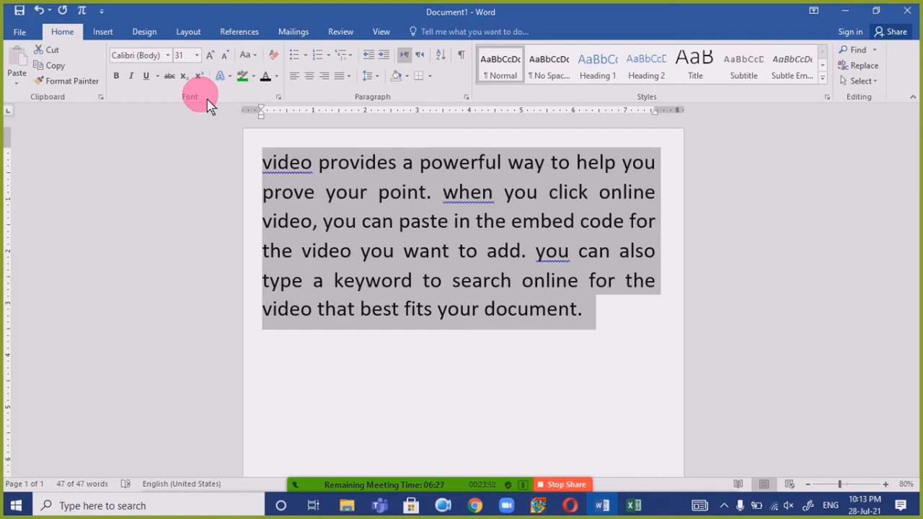
key(shift+F3)
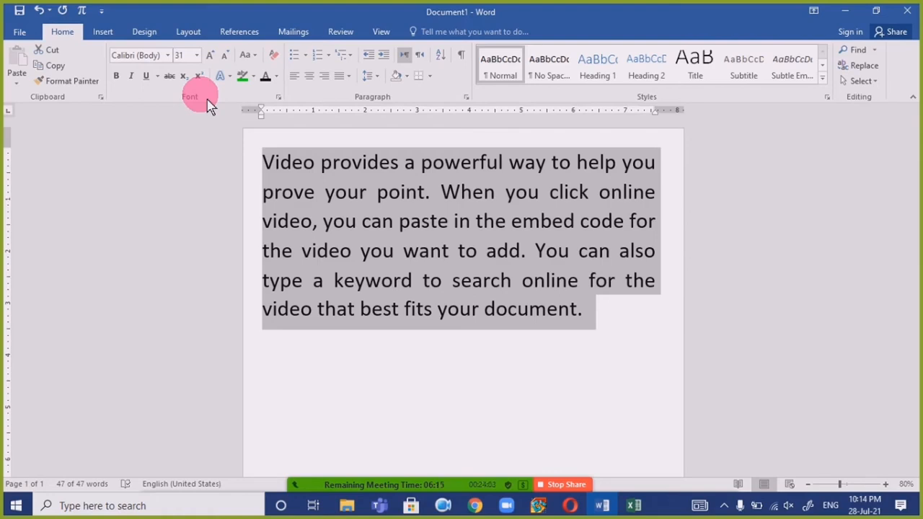
key(shift+F3)
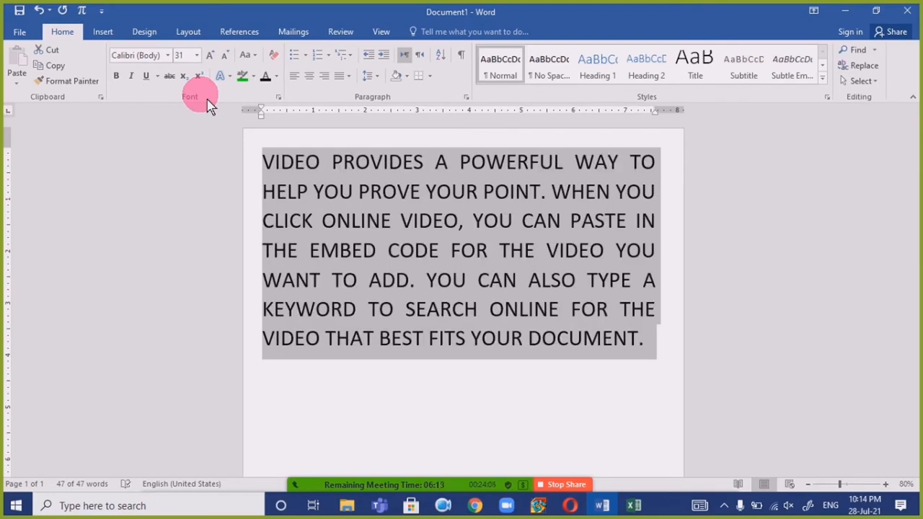
key(shift+F3)
key(shift+F3)
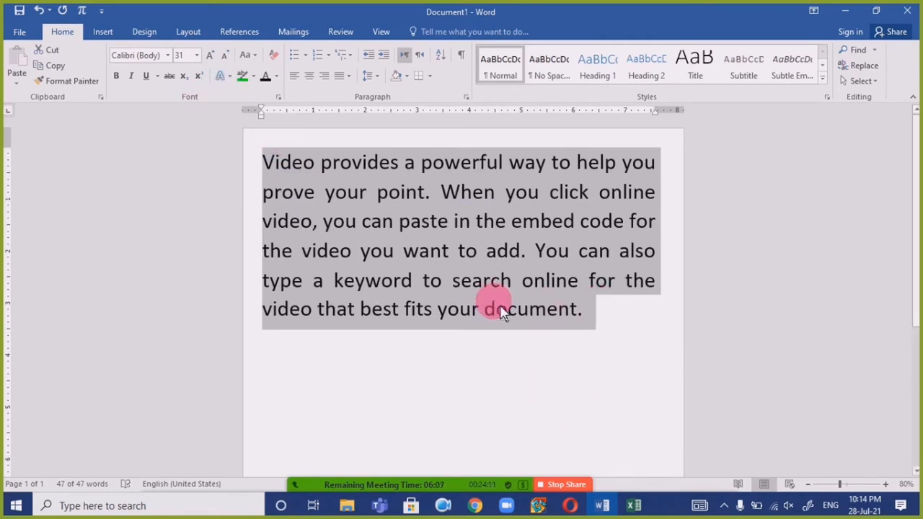
- Select the whole paragraph and apply the blue gradient text effect with reflection to it
click(229, 79)
click(544, 271)
click(620, 329)
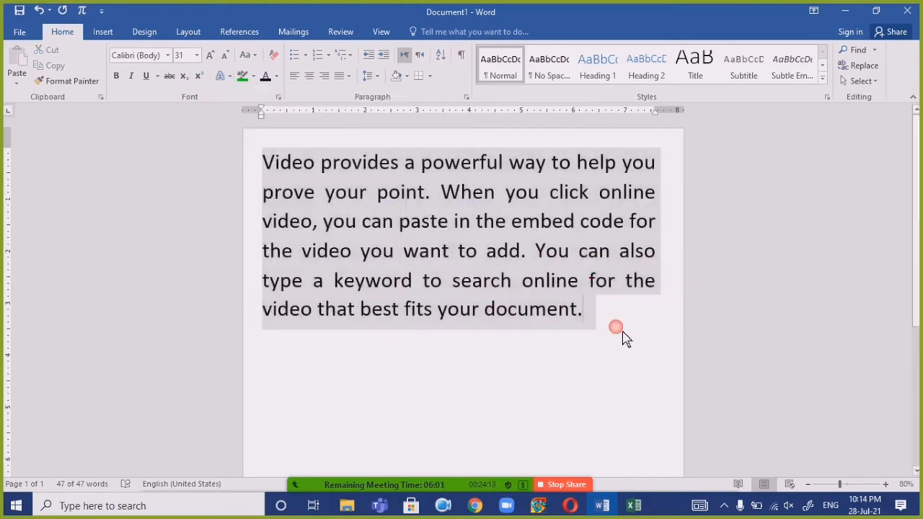
drag(622, 332, 31, 89)
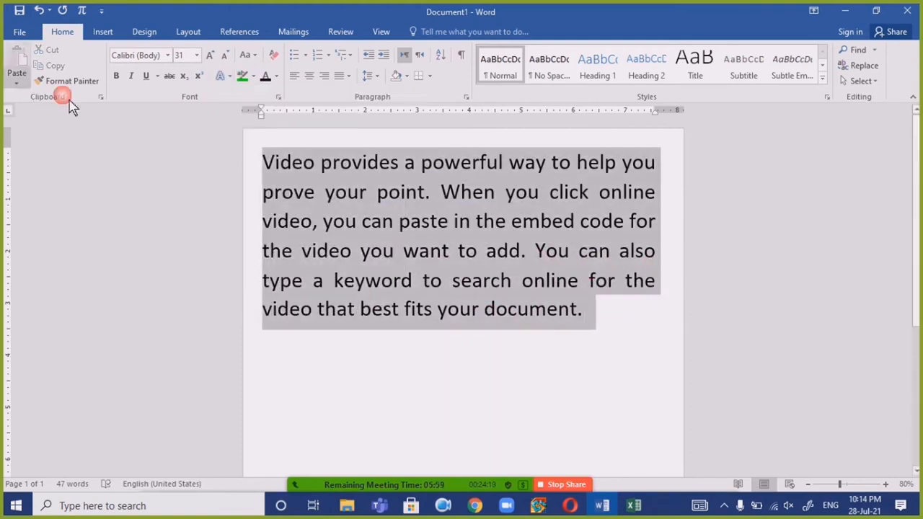
click(229, 76)
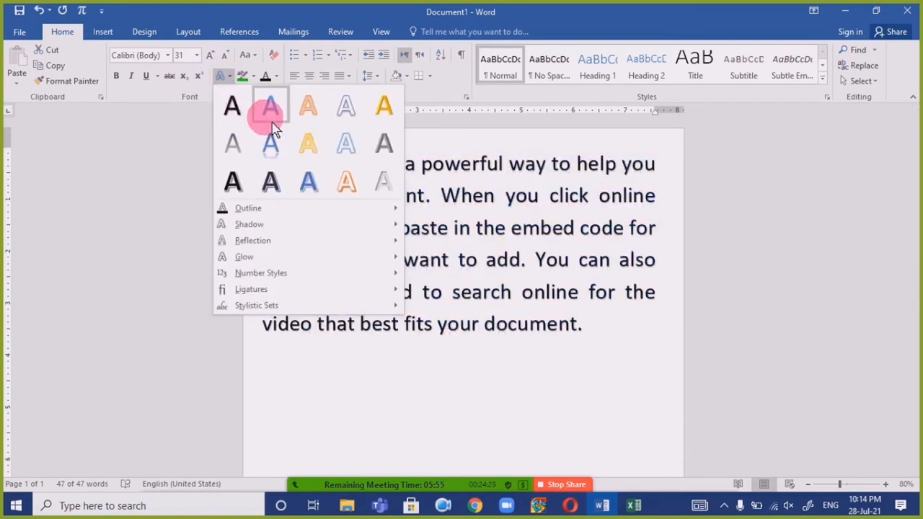
click(311, 175)
- Select the whole paragraph, enlarge its font size gradually to 61, and deselect it
drag(644, 351, 245, 163)
key(ctrl+bracketright)
key(ctrl+bracketright)
key(ctrl+bracketright)
key(ctrl+bracketright)
key(ctrl+bracketright)
key(ctrl+bracketright)
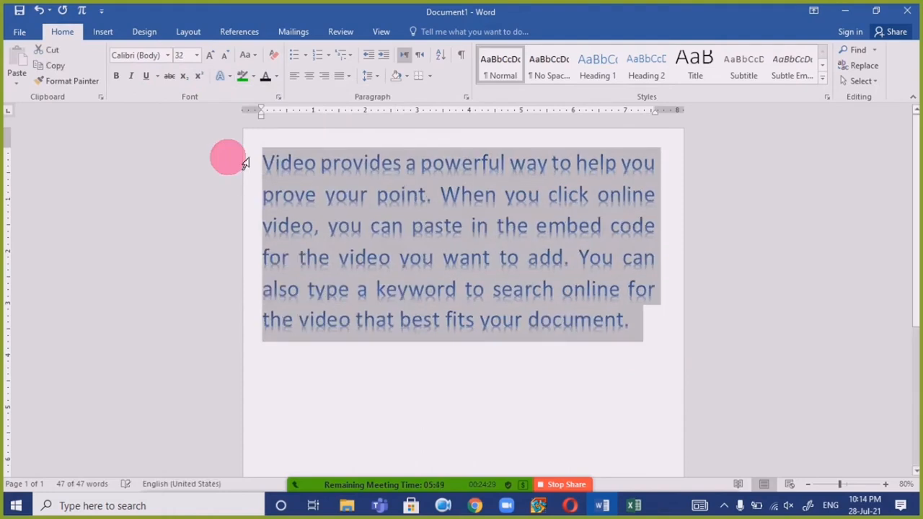
key(ctrl+bracketright)
key(ctrl+bracketright)
key(ctrl+bracketright)
key(ctrl+bracketright)
key(ctrl+bracketright)
key(ctrl+bracketright)
key(ctrl+bracketright)
key(ctrl+bracketright)
key(ctrl+bracketright)
key(ctrl+bracketright)
key(ctrl+bracketright)
key(ctrl+bracketright)
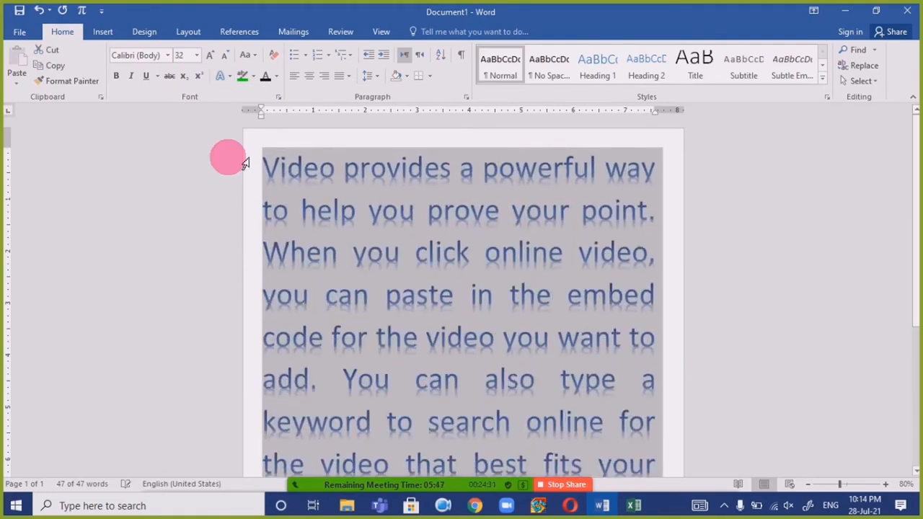
key(ctrl+bracketright)
key(ctrl+bracketright)
key(ctrl+bracketright)
key(ctrl+bracketright)
key(ctrl+bracketright)
key(ctrl+bracketright)
key(ctrl+bracketright)
key(ctrl+bracketright)
key(ctrl+bracketright)
key(ctrl+bracketright)
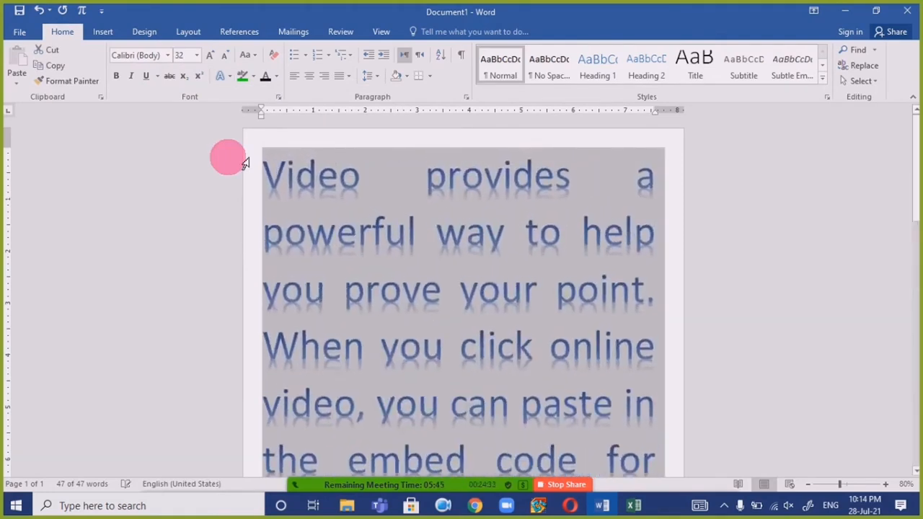
click(418, 265)
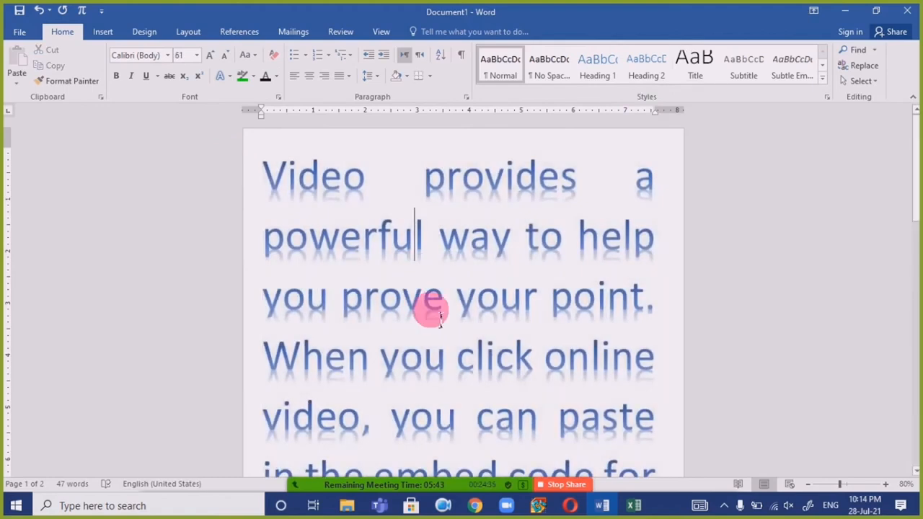
- Select the whole paragraph again, set its font size to 72, and deselect it
triple_click(428, 277)
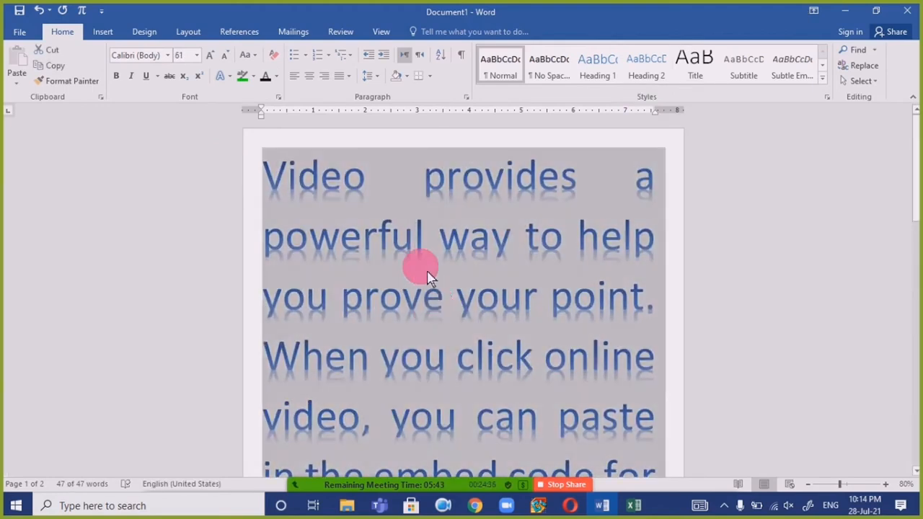
click(196, 54)
click(180, 263)
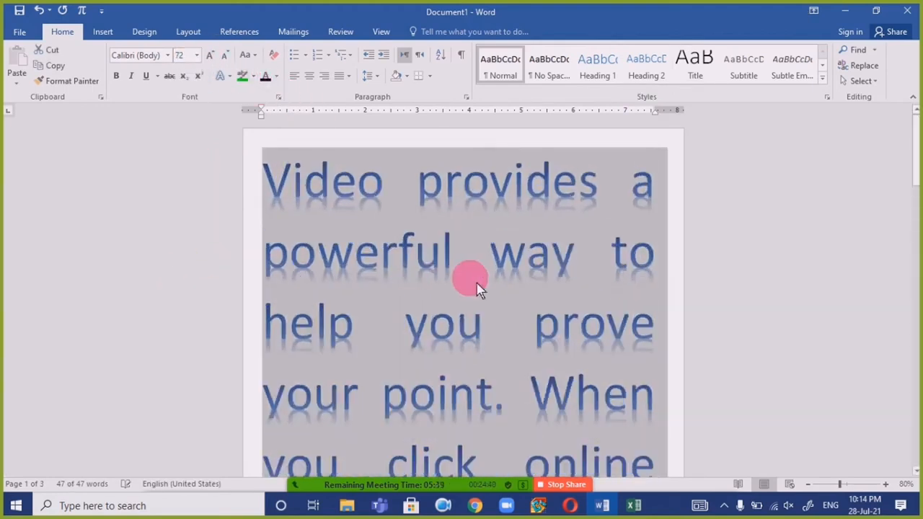
click(472, 299)
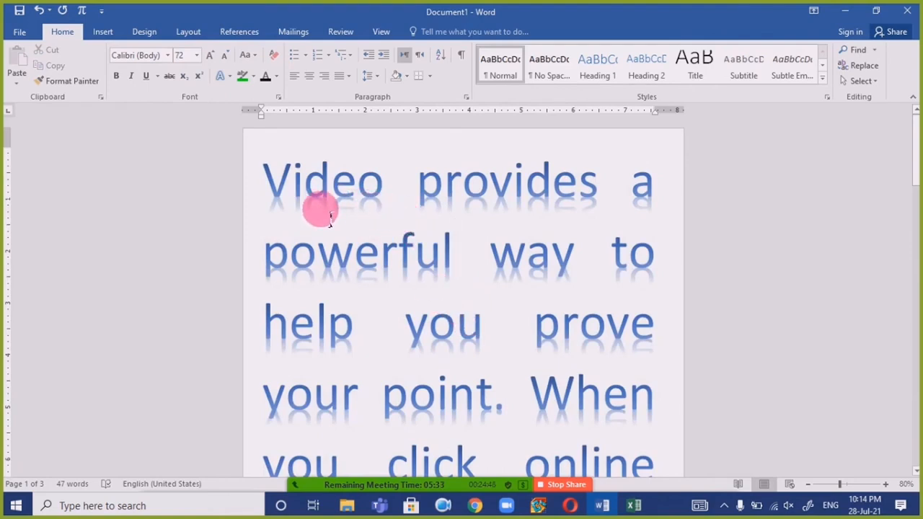
- Select all the text, apply the white text effect with orange outline and shadow, and deselect it
key(ctrl+a)
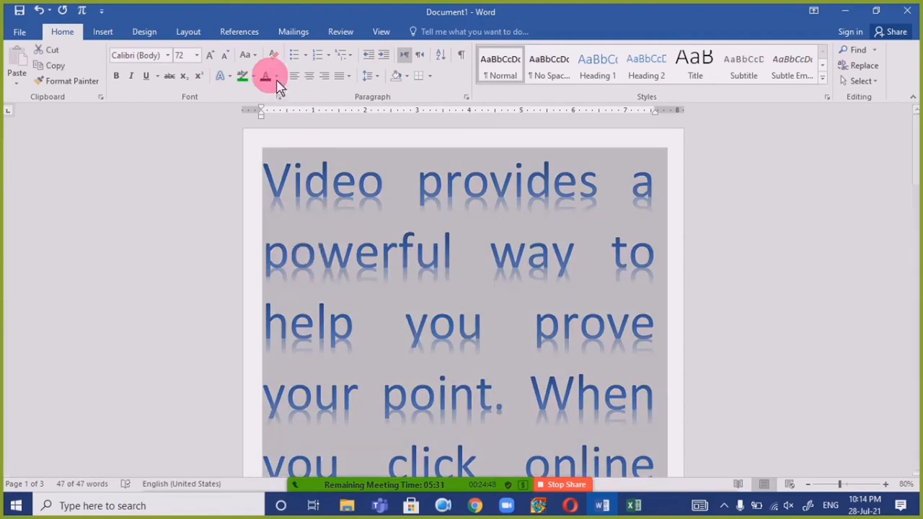
click(220, 75)
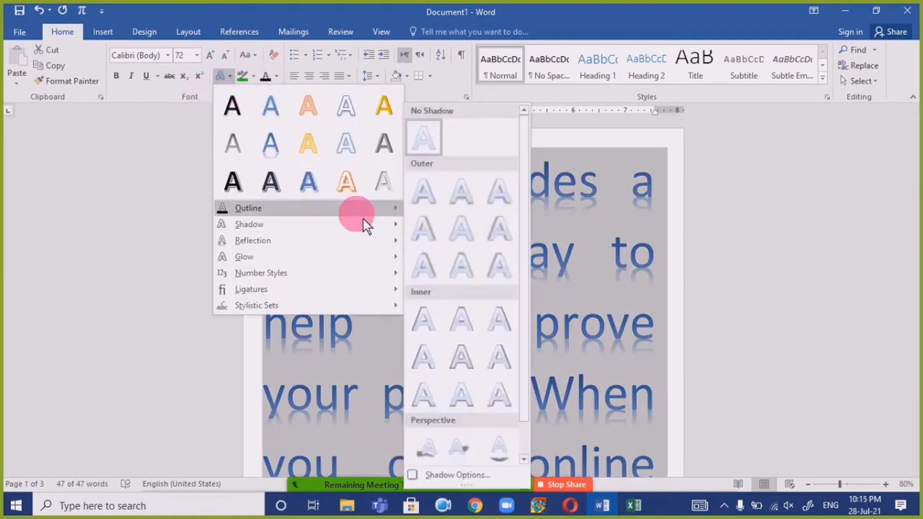
click(353, 189)
click(437, 261)
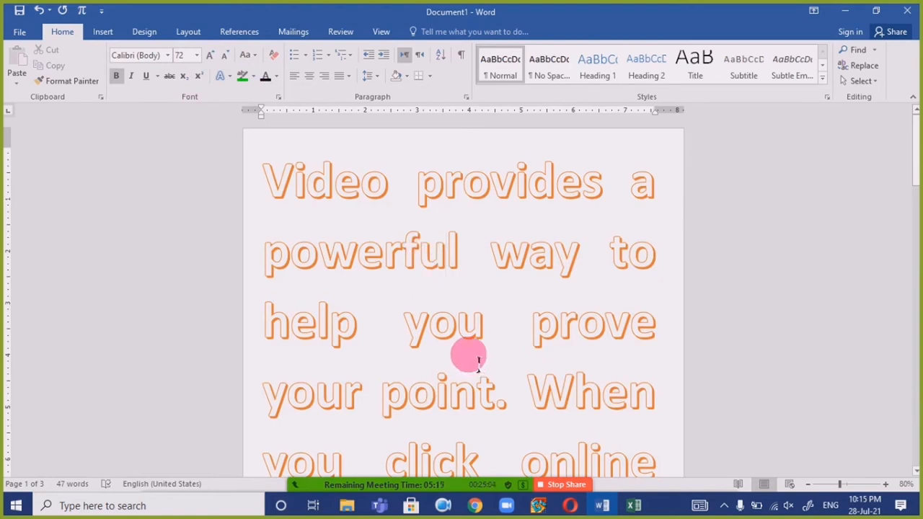
- Select all the text and apply the blue gradient text effect with reflection to it
key(ctrl+a)
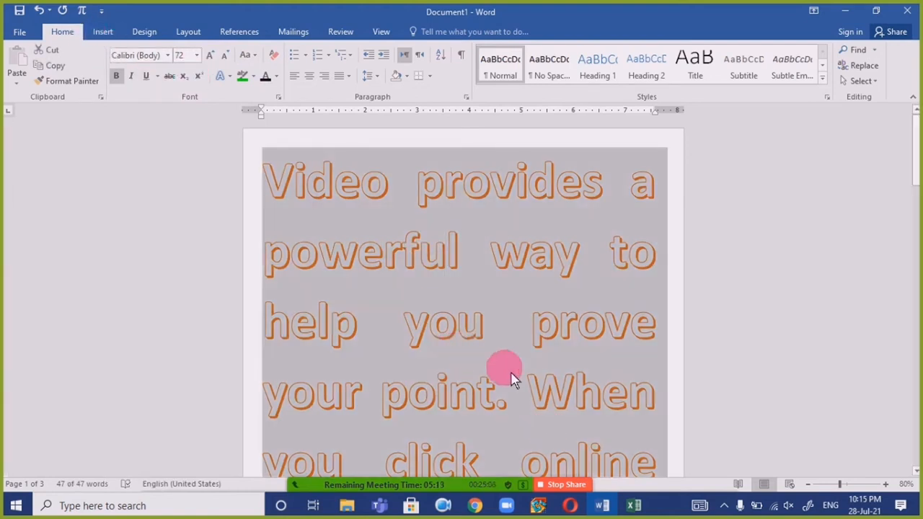
click(456, 322)
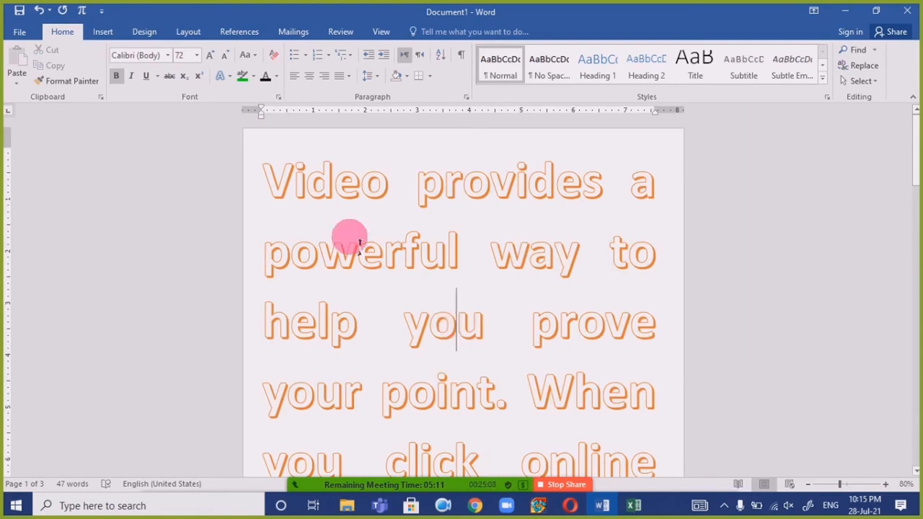
key(ctrl+a)
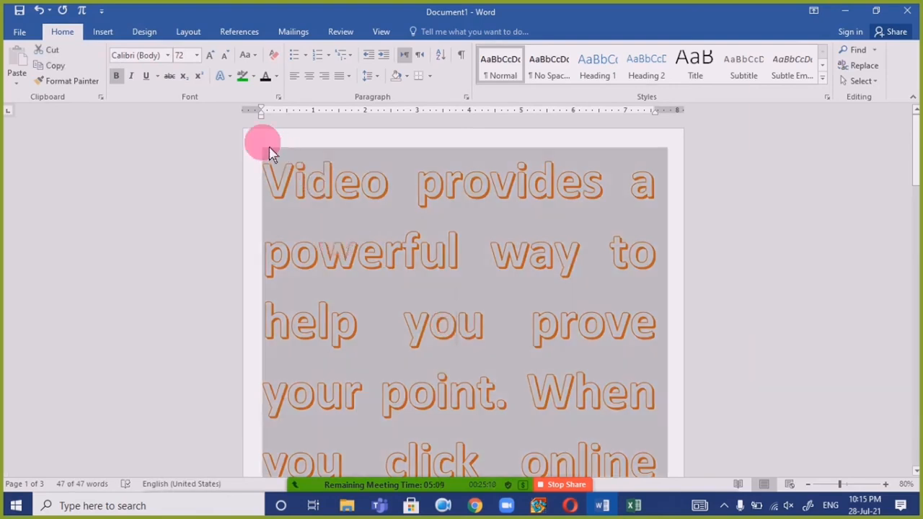
click(225, 76)
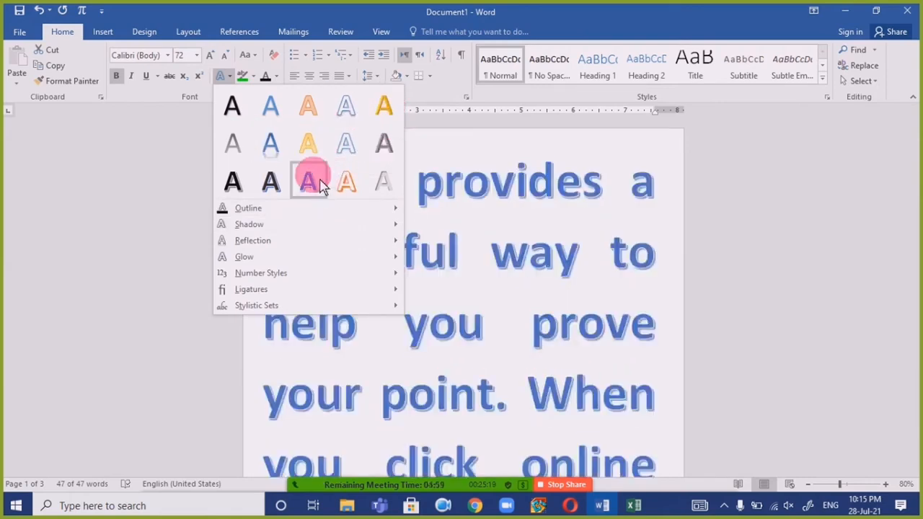
click(267, 146)
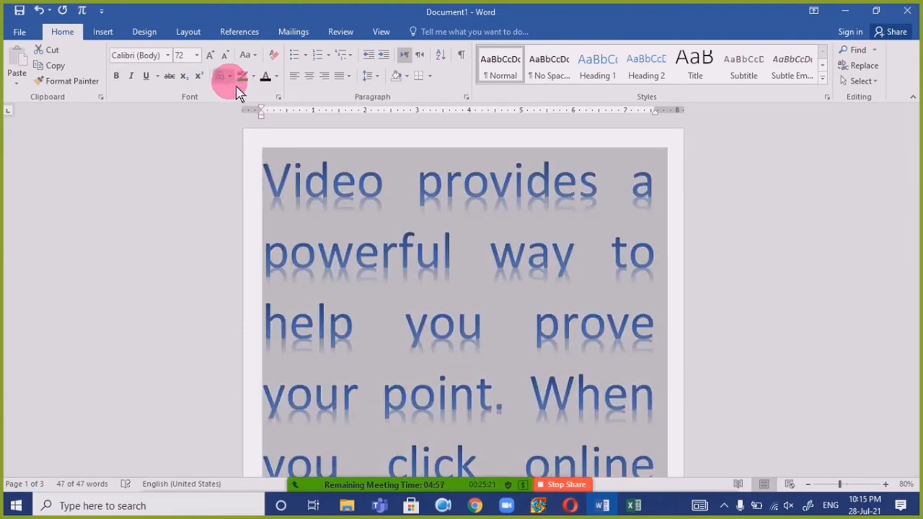
- Remove the reflection from the selected text by choosing No Reflection, and deselect the text
click(229, 77)
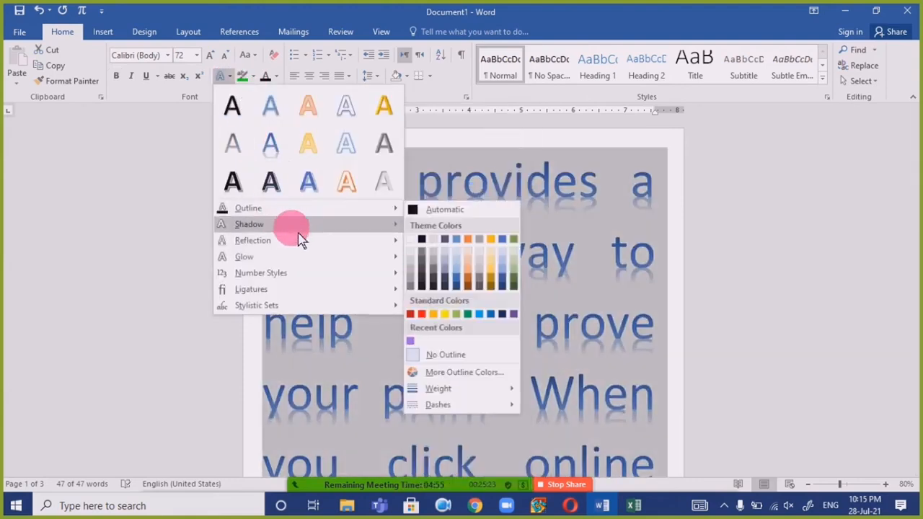
mouse_move(303, 242)
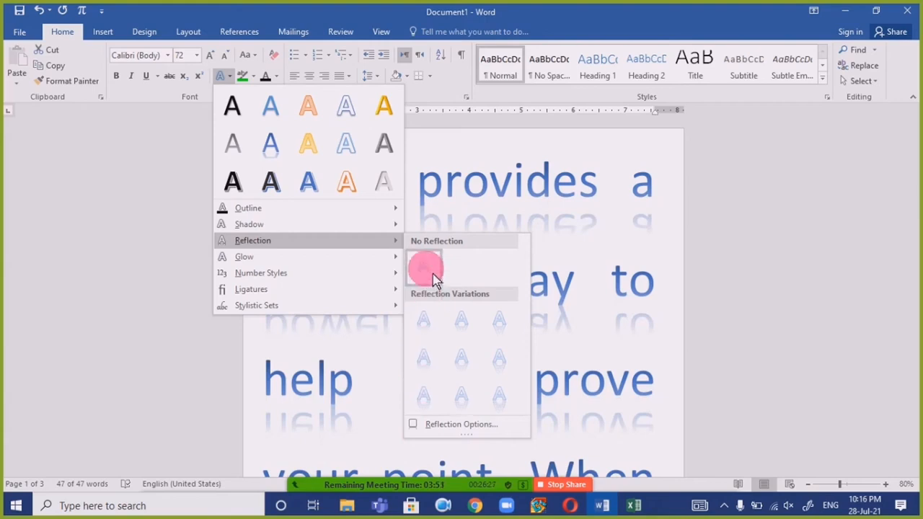
click(423, 264)
click(485, 290)
click(484, 290)
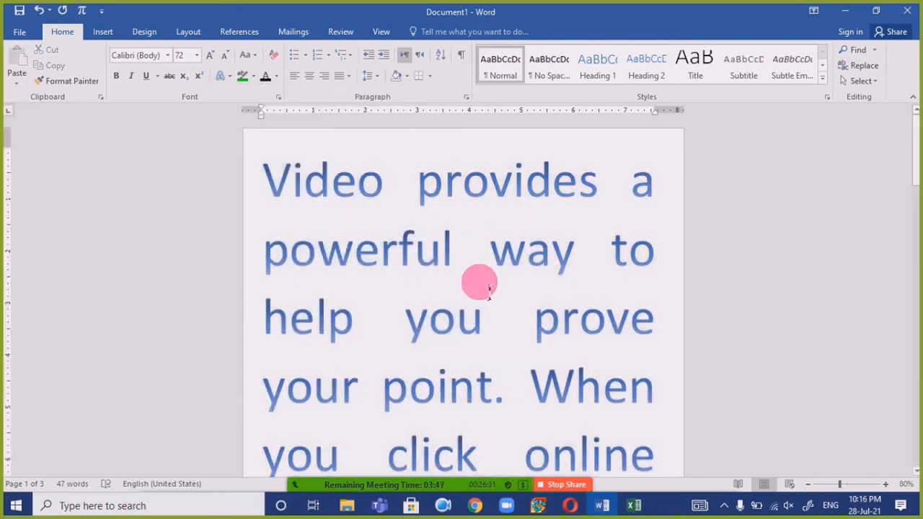
- Select all the text, open the detailed shadow options, and give the text shadow the green theme colour
key(ctrl+a)
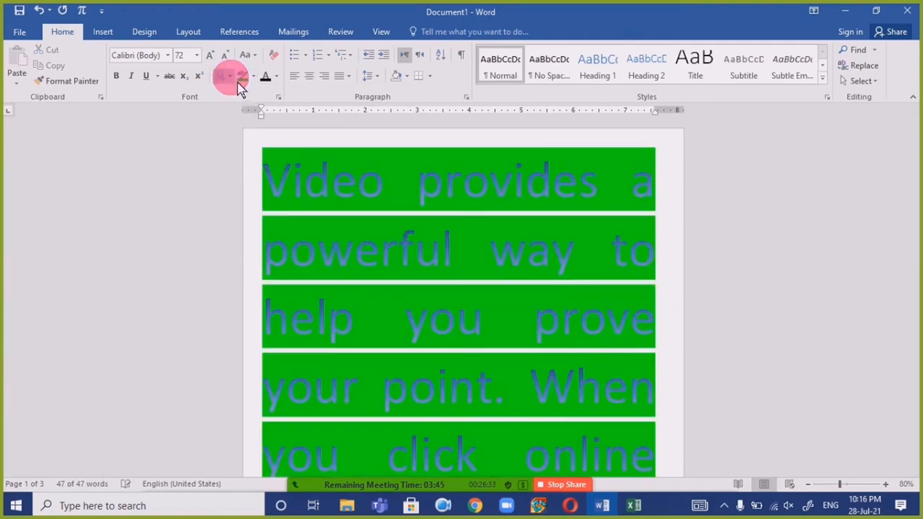
click(267, 166)
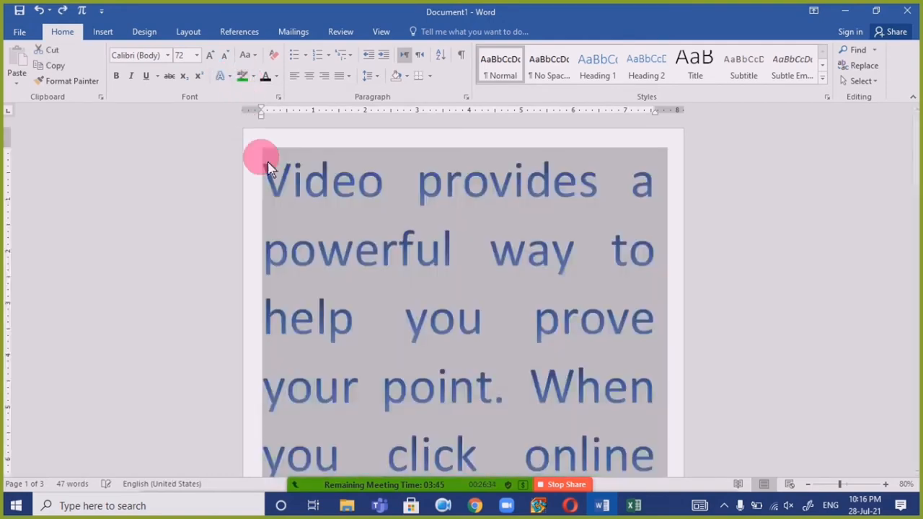
click(228, 76)
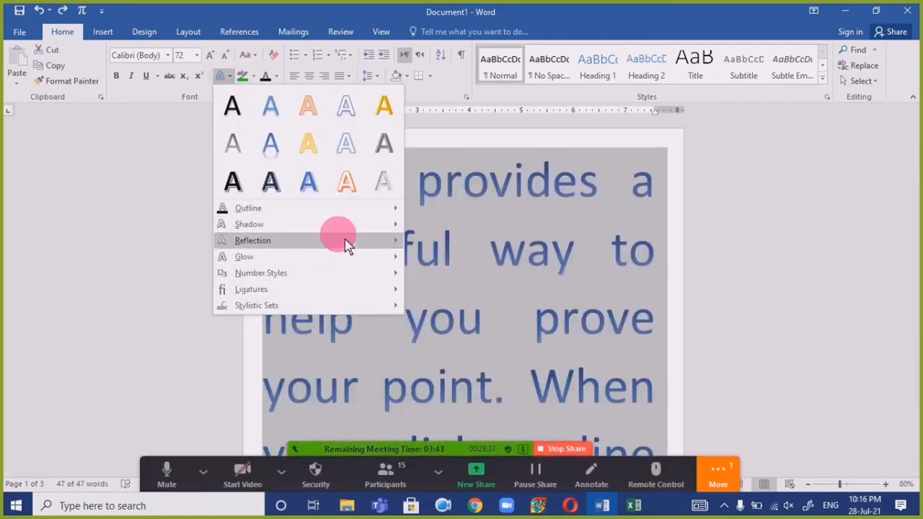
mouse_move(346, 246)
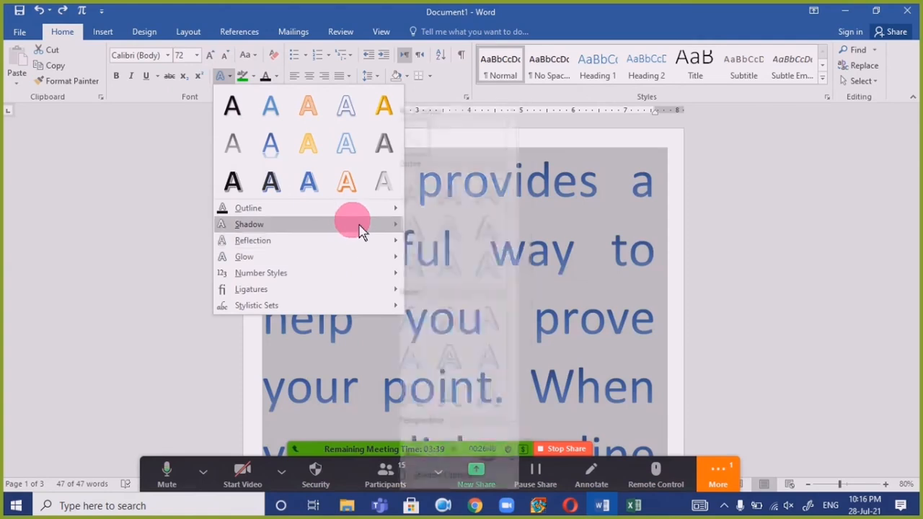
mouse_move(361, 229)
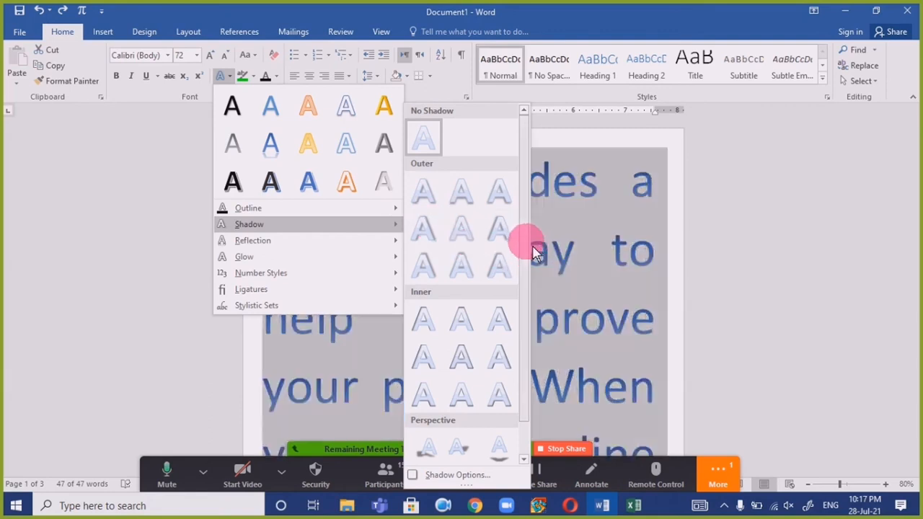
scroll(530, 291, down, 1)
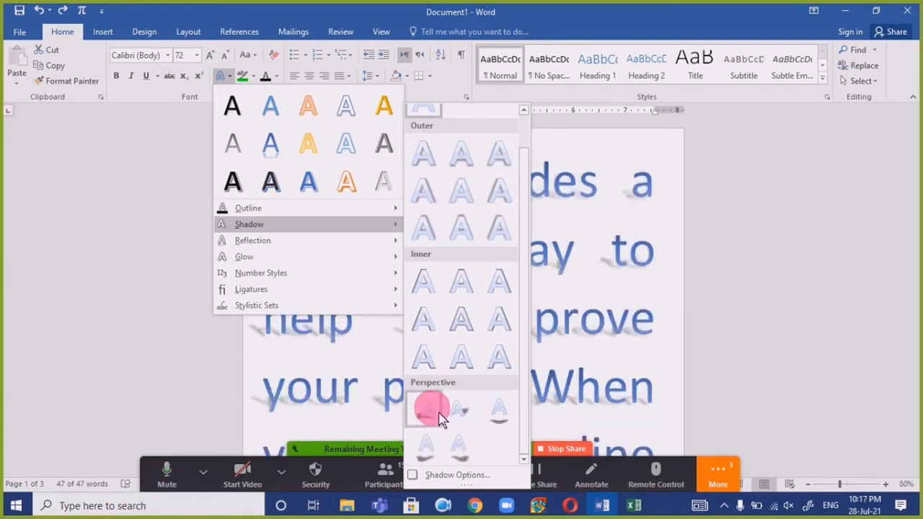
click(457, 475)
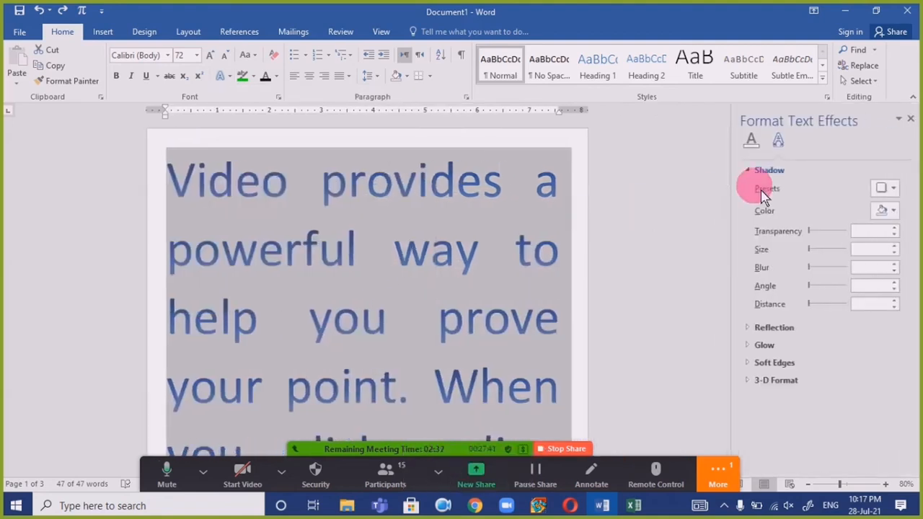
click(878, 212)
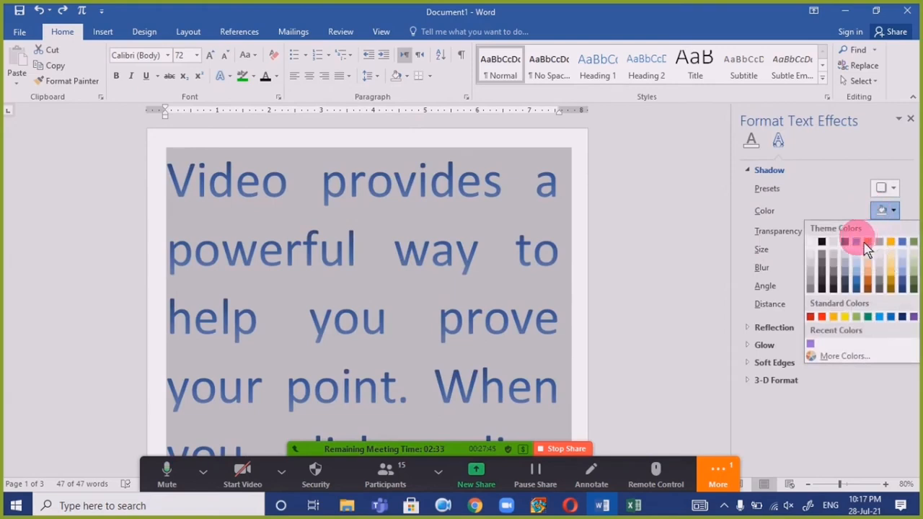
click(913, 242)
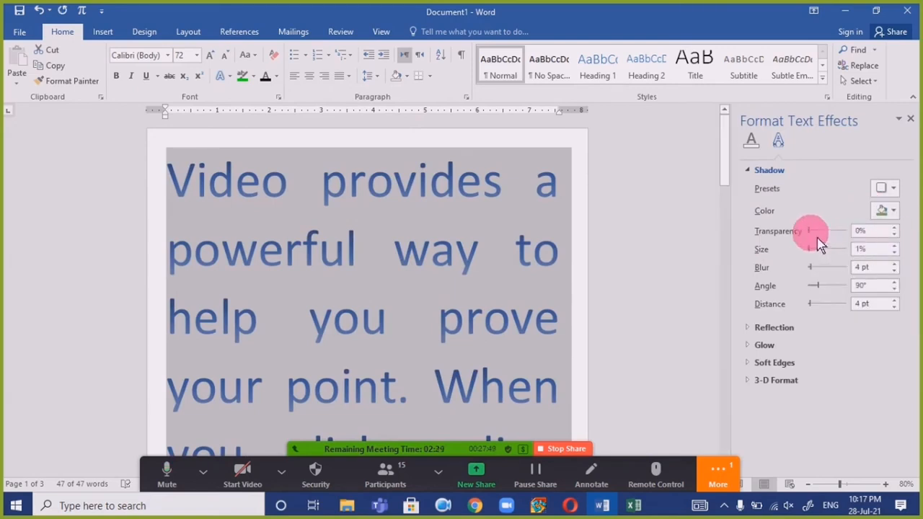
- Adjust the text shadow's size until it reaches 100%
drag(820, 257, 833, 264)
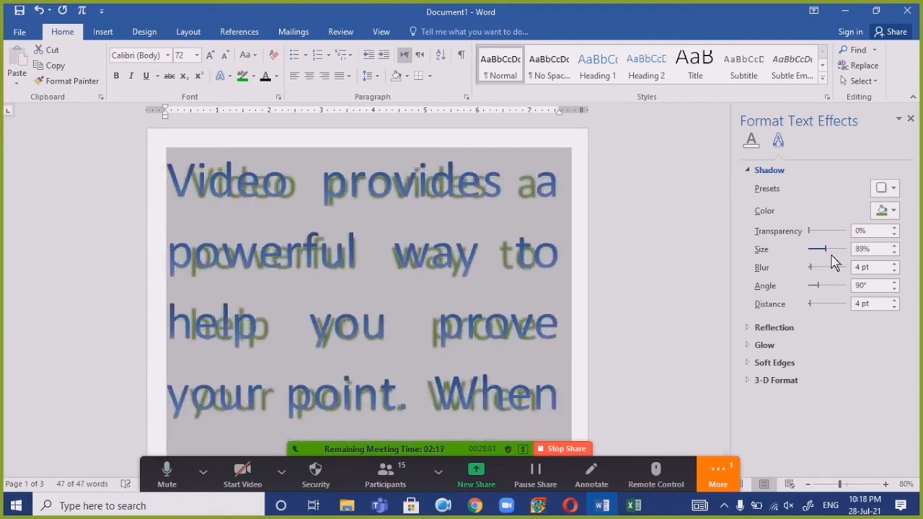
click(894, 247)
click(895, 248)
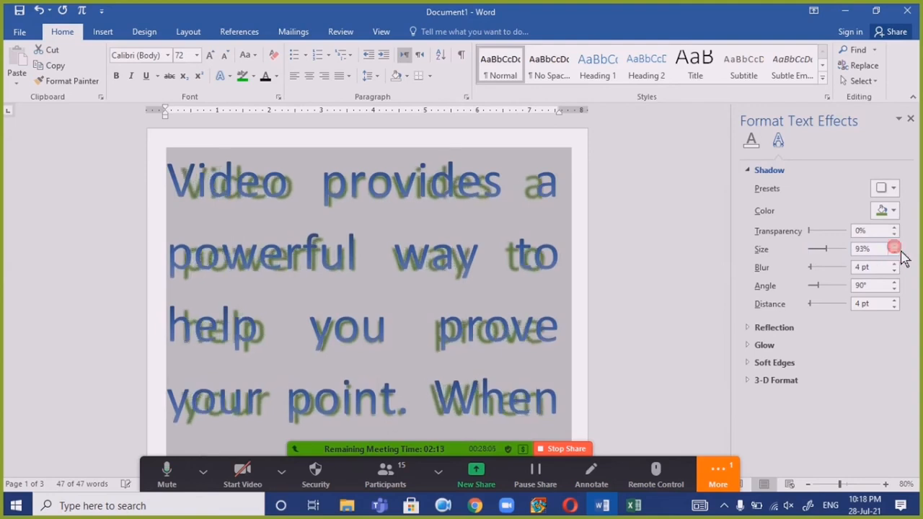
click(895, 247)
click(895, 248)
click(895, 247)
click(895, 247)
click(894, 248)
click(895, 247)
click(894, 247)
click(894, 247)
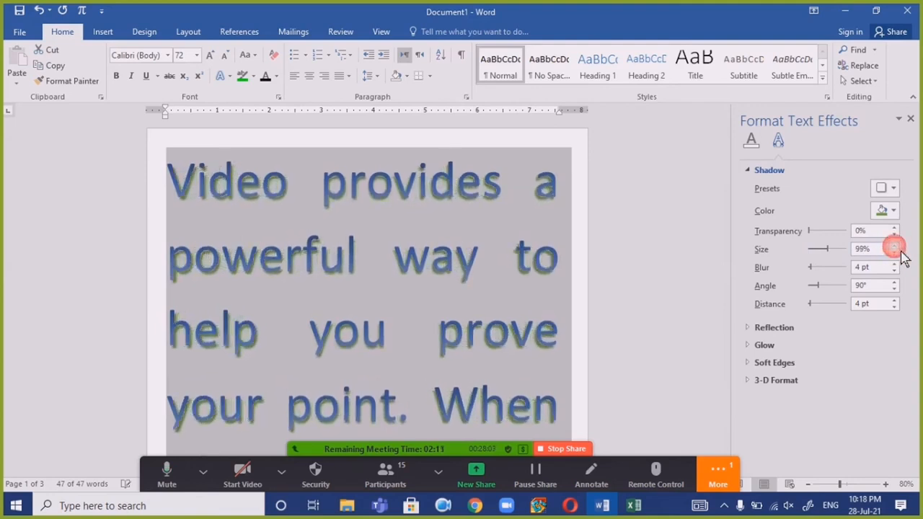
click(895, 247)
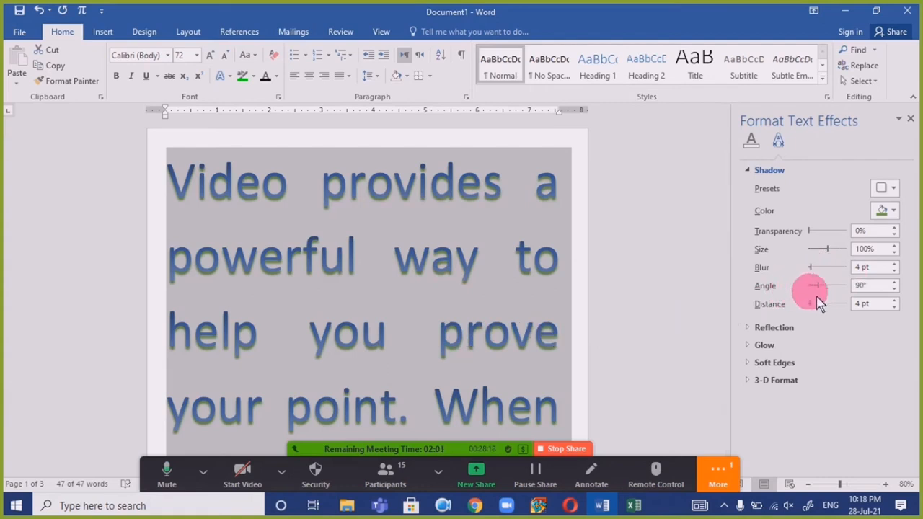
- Set the shadow's distance to 19 pt, change its colour to a dark shade of black, and deselect the text
drag(808, 311, 819, 309)
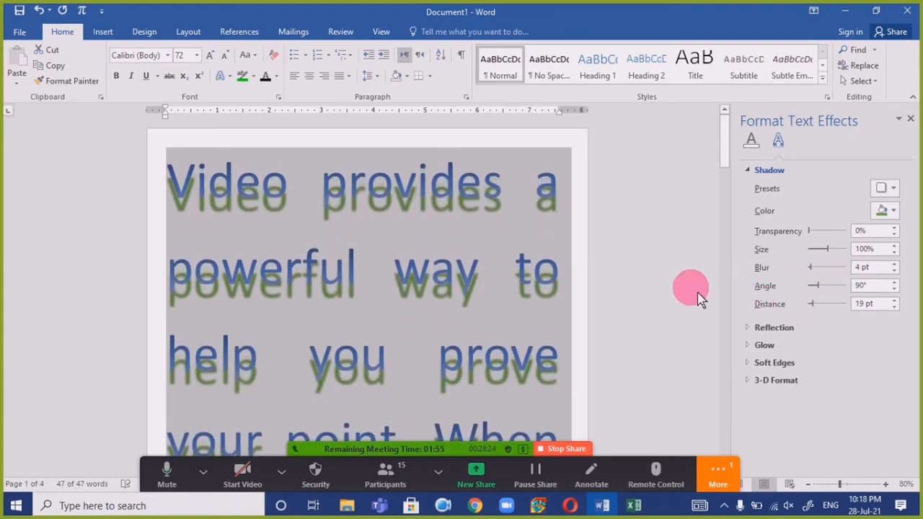
click(893, 211)
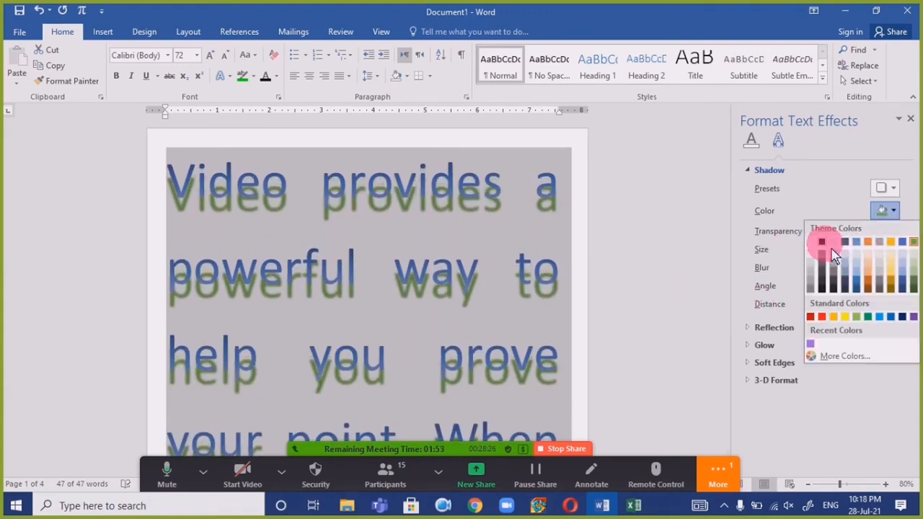
click(821, 287)
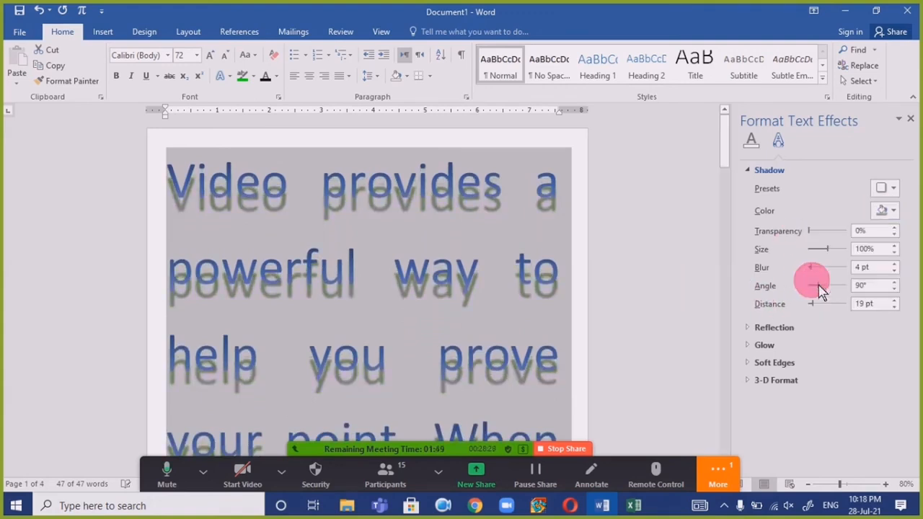
click(472, 232)
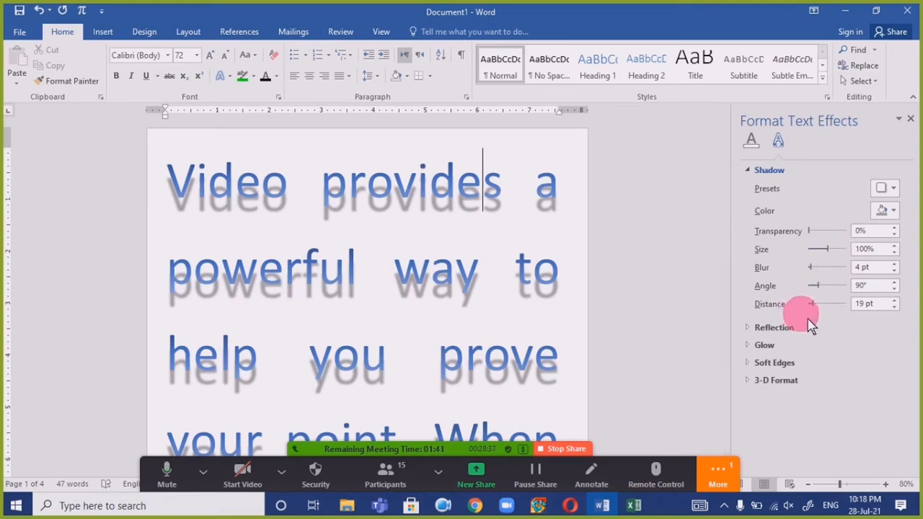
- Look through the Reflection, Glow, Text Fill and Text Outline sections, close the effects settings, and look over the shadow presets
click(788, 329)
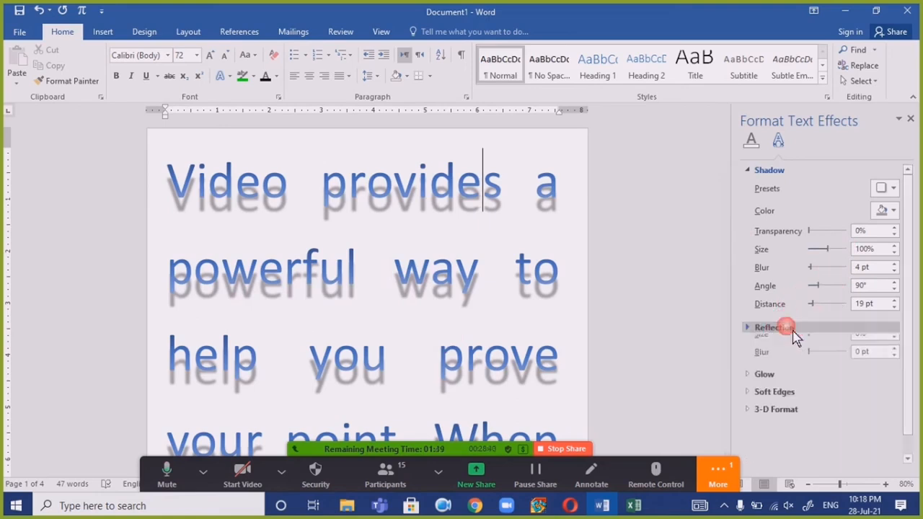
click(777, 346)
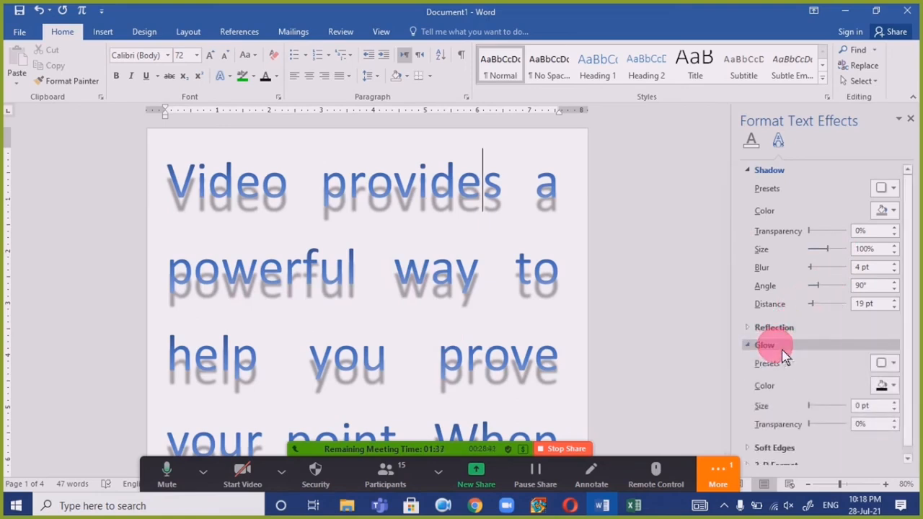
click(784, 349)
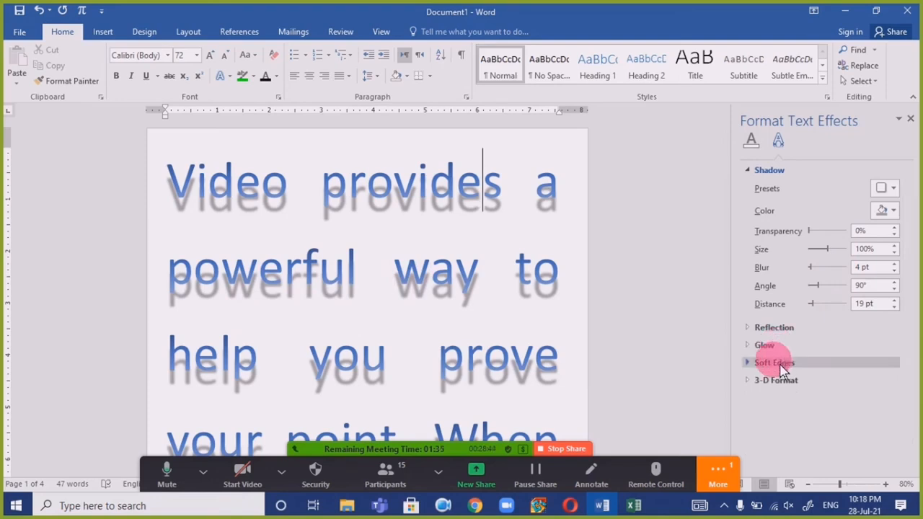
click(753, 170)
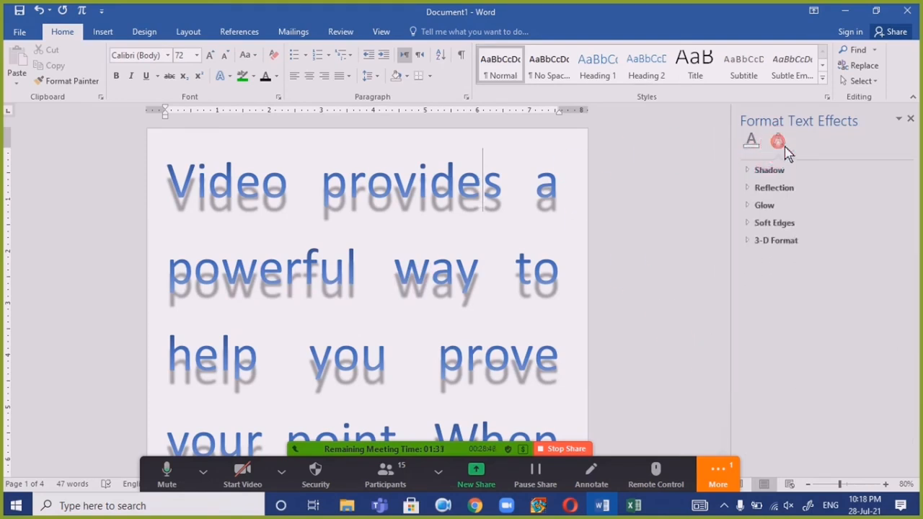
click(751, 139)
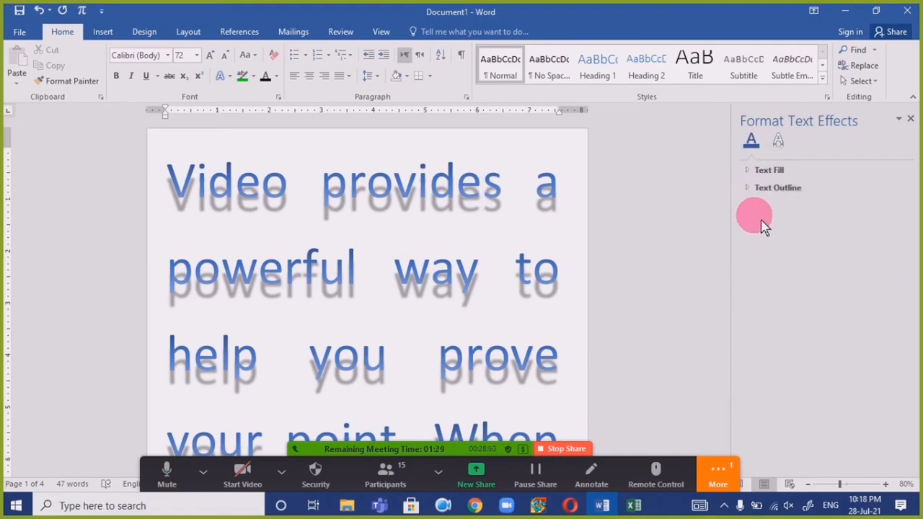
click(909, 118)
click(425, 233)
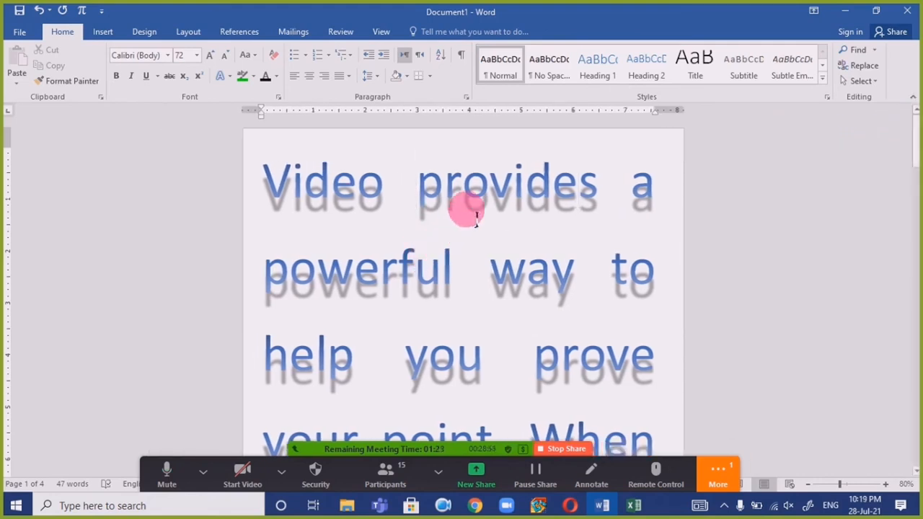
click(221, 76)
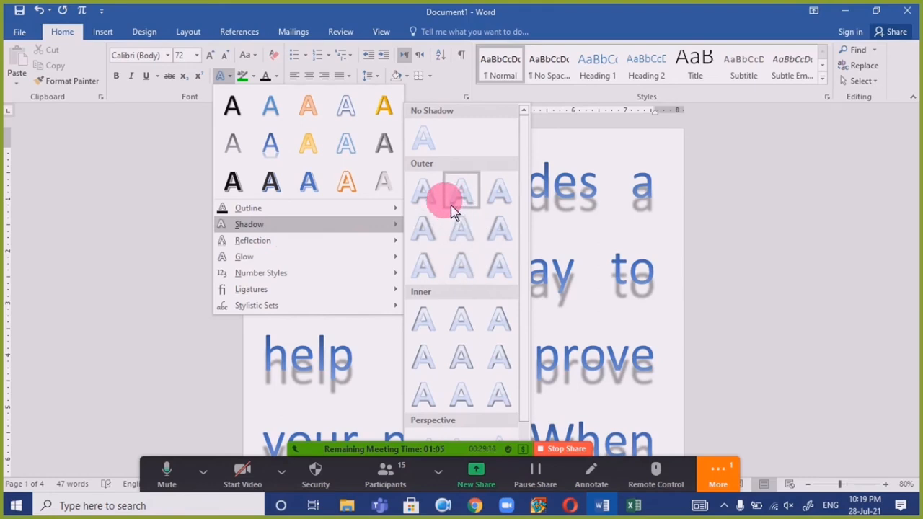
click(582, 249)
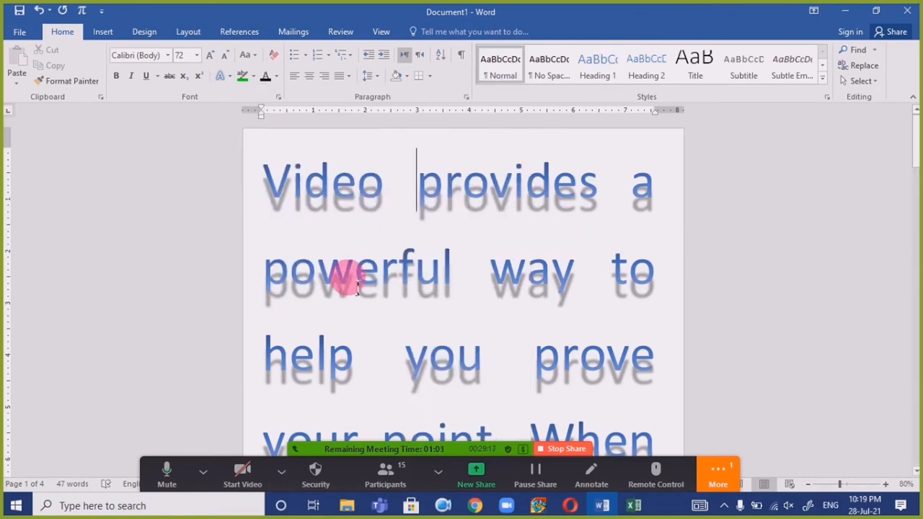
- Select all the text and apply the gold text effect to it
key(ctrl+a)
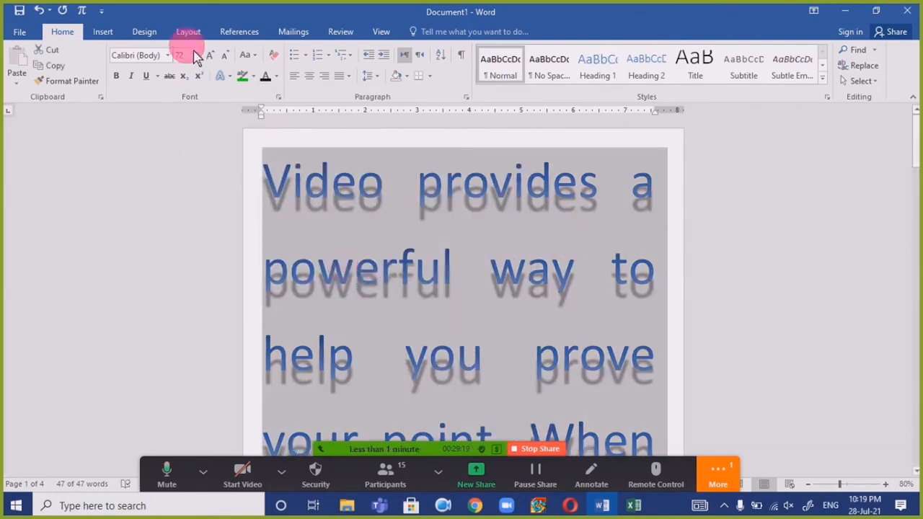
click(220, 75)
click(382, 108)
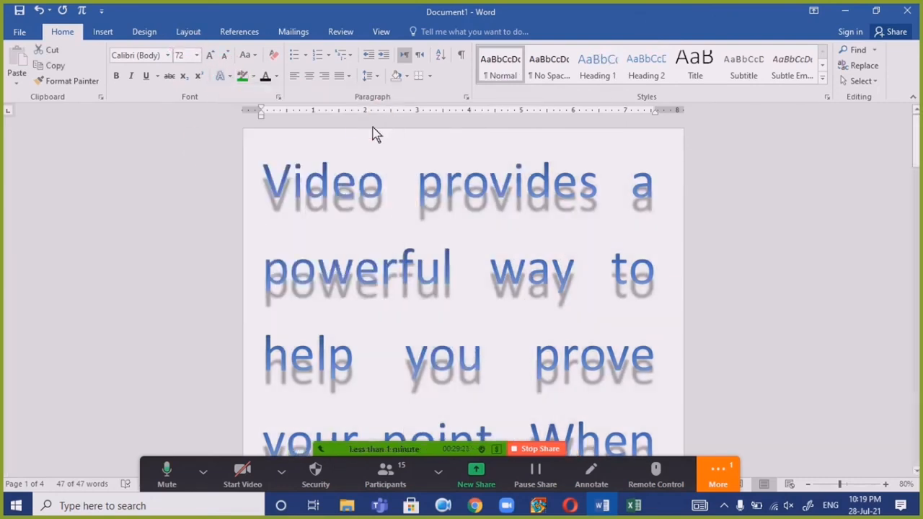
- Apply the first reflection variation in the bottom row to the whole gold paragraph and deselect it
click(403, 246)
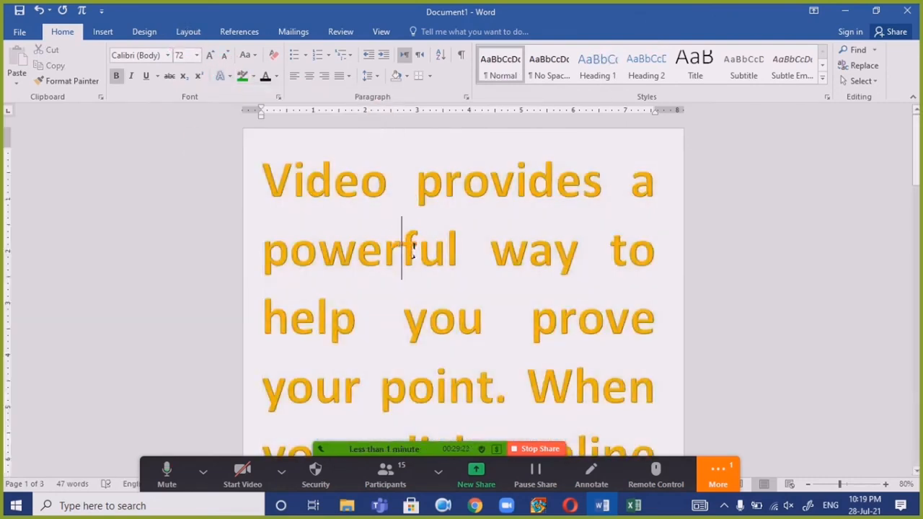
triple_click(297, 200)
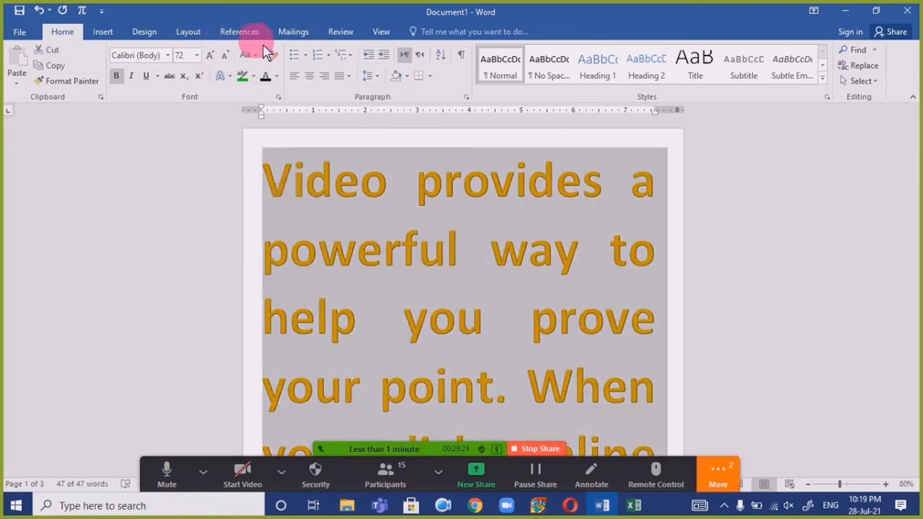
click(224, 76)
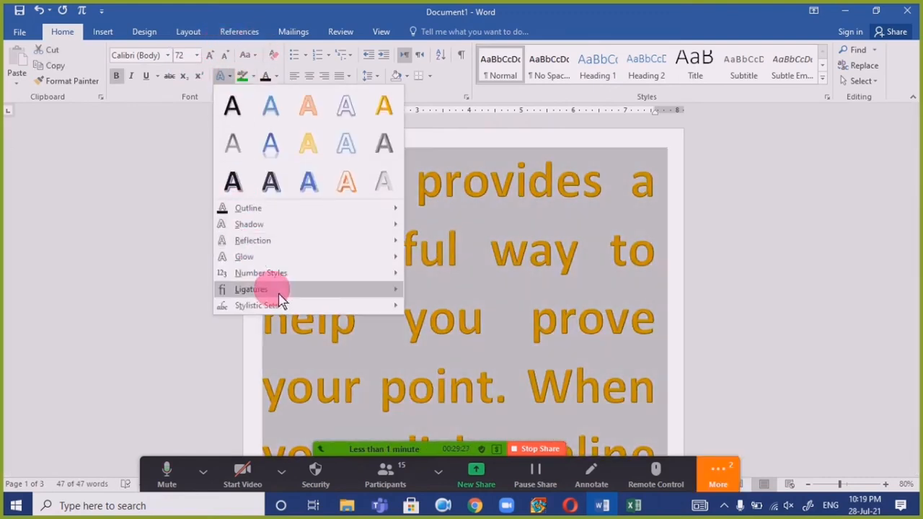
mouse_move(335, 248)
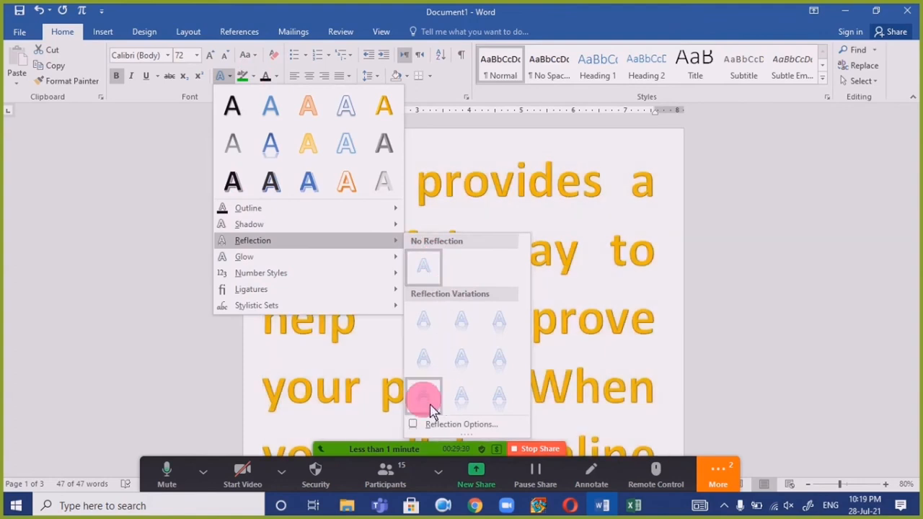
click(429, 408)
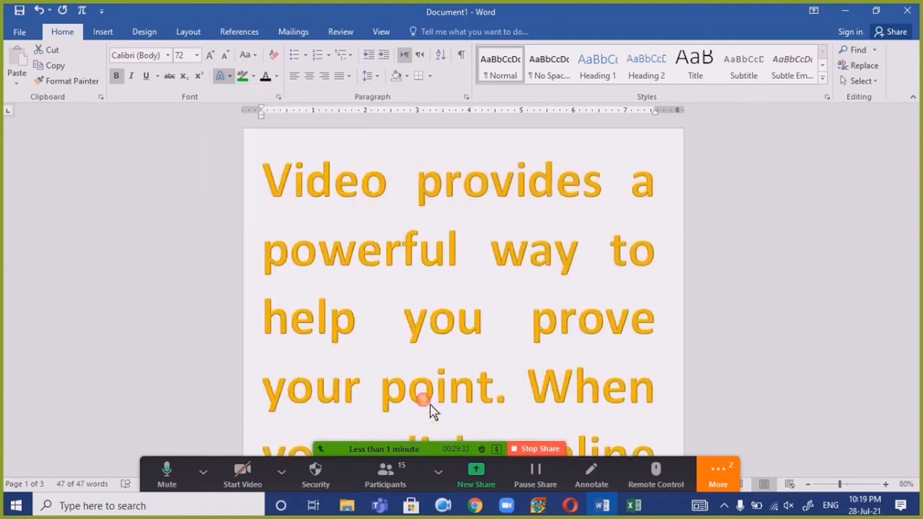
click(567, 258)
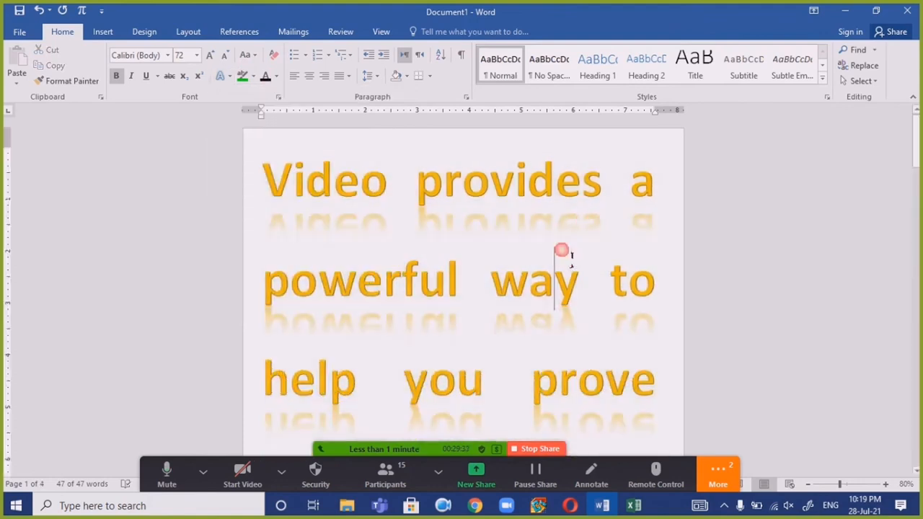
- Set the paragraph's text reflection to 52% size and 0 pt blur in the reflection options, and adjust its distance
triple_click(422, 302)
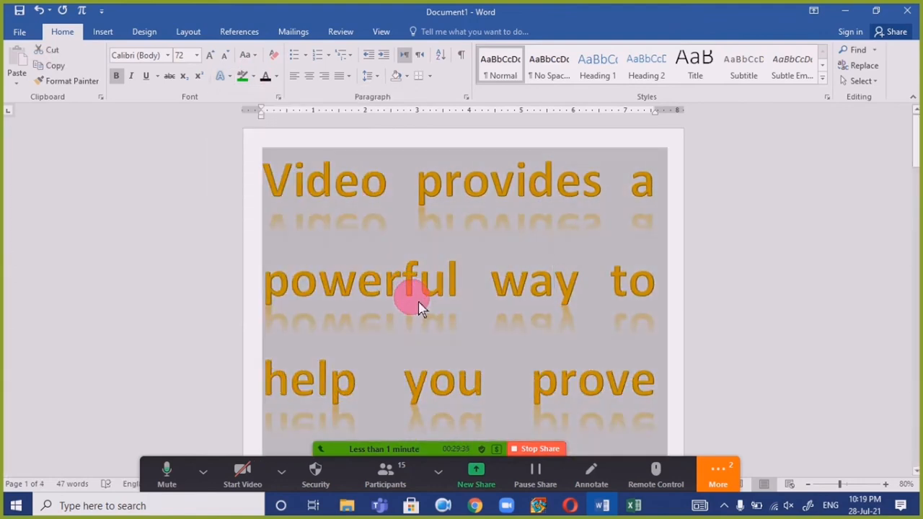
click(225, 76)
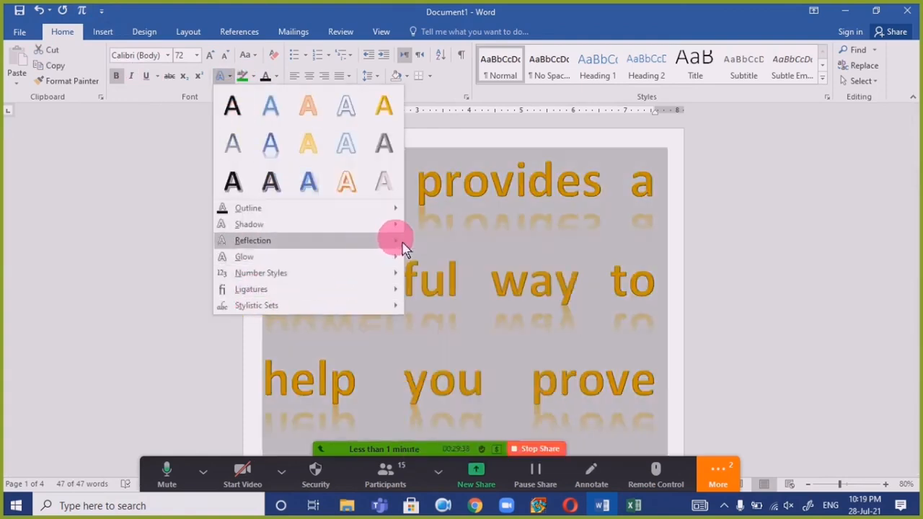
mouse_move(403, 248)
click(459, 428)
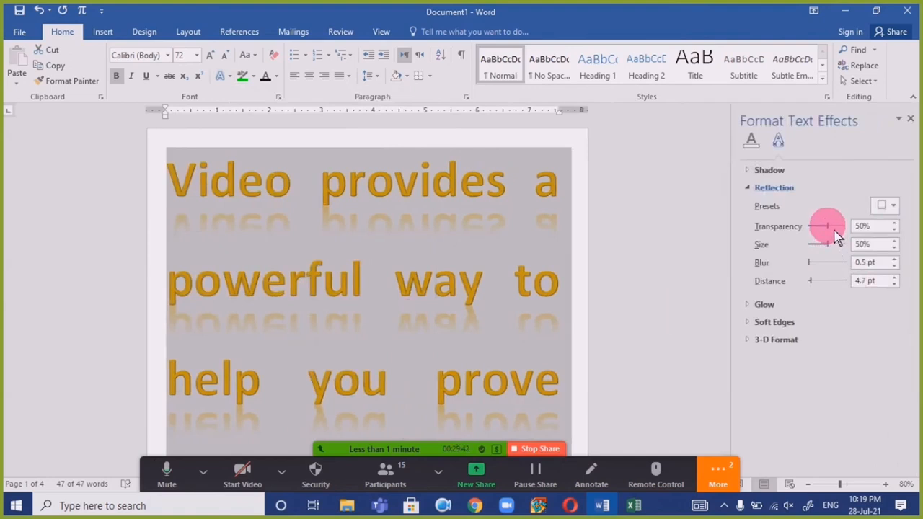
drag(824, 242, 811, 267)
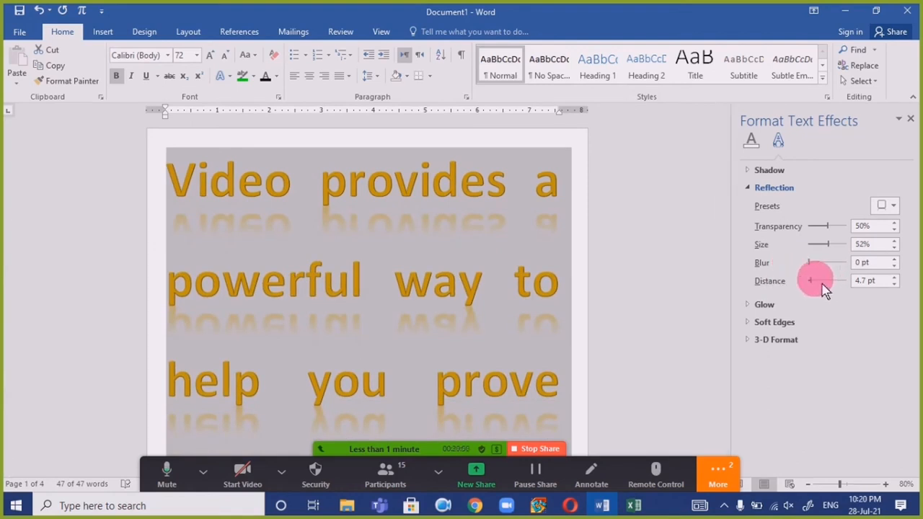
mouse_move(819, 289)
mouse_down()
mouse_move(826, 290)
mouse_move(813, 292)
mouse_up()
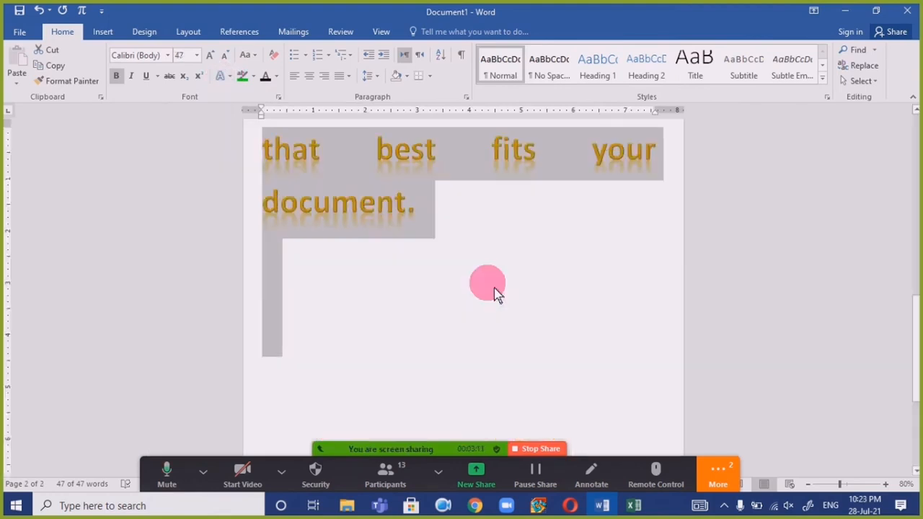
- Set the font size of all the text to 22 and deselect it
scroll(432, 209, up, 5)
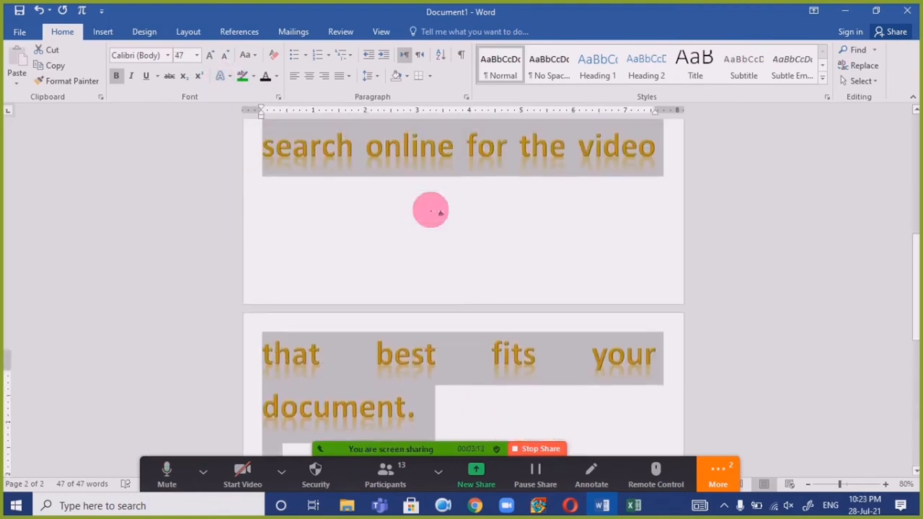
scroll(437, 213, up, 1)
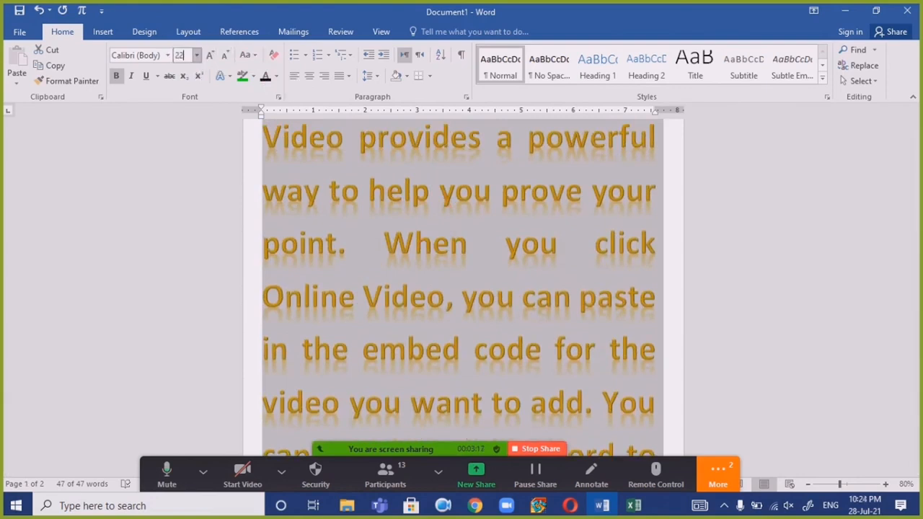
key(Return)
scroll(444, 228, up, 1)
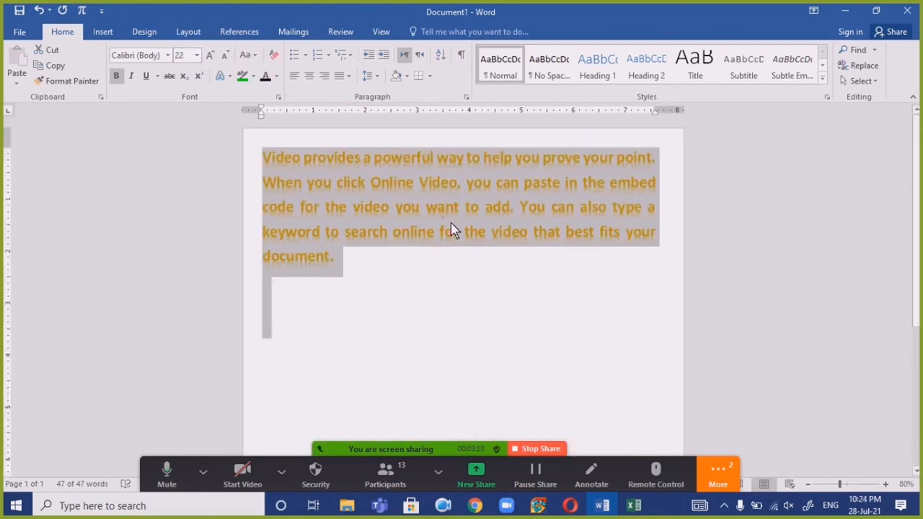
click(423, 282)
scroll(390, 312, up, 1)
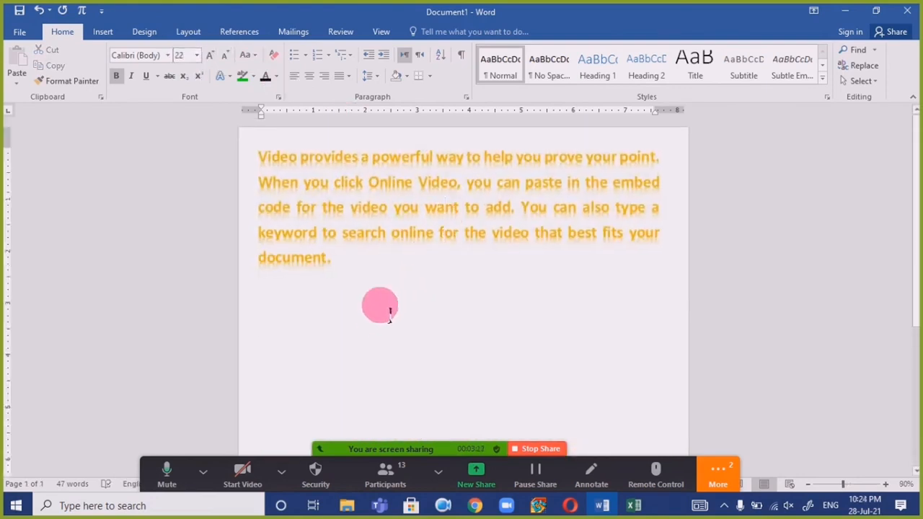
scroll(389, 311, up, 4)
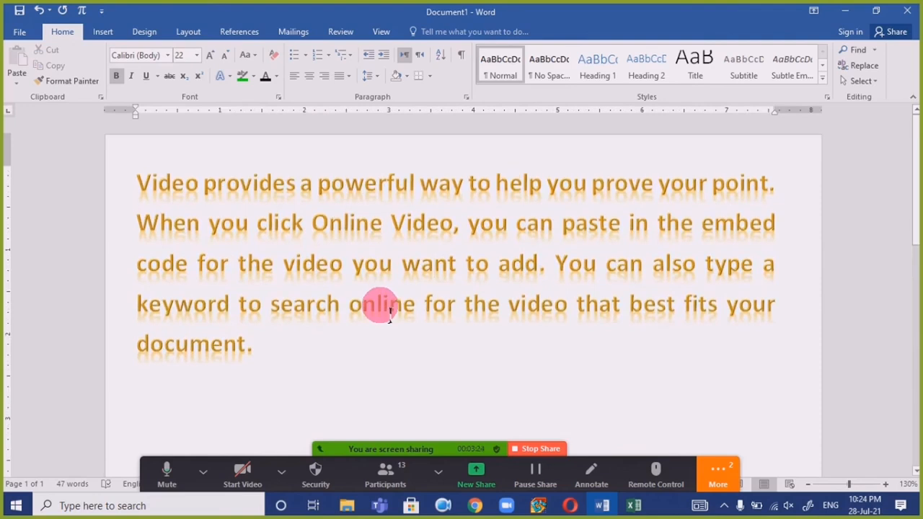
- Clear all formatting from the gold paragraph and deselect it
drag(298, 366, 147, 181)
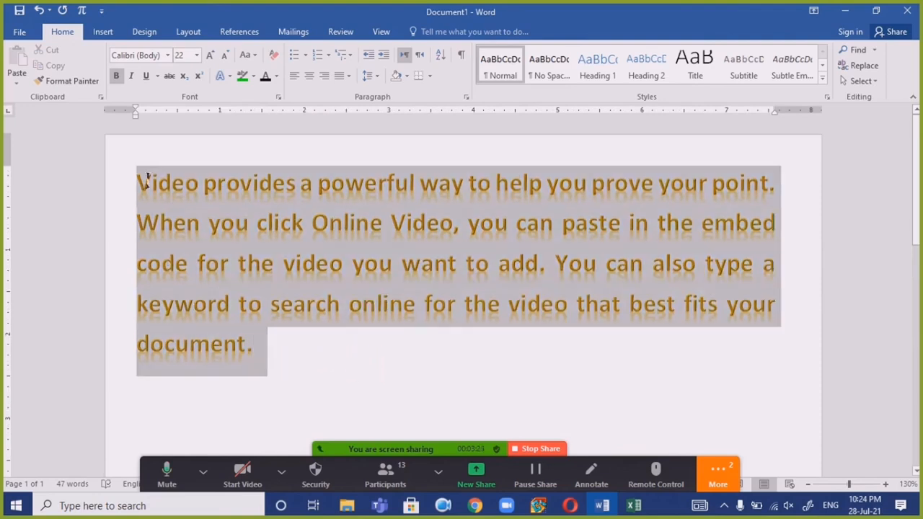
click(213, 263)
scroll(364, 352, down, 1)
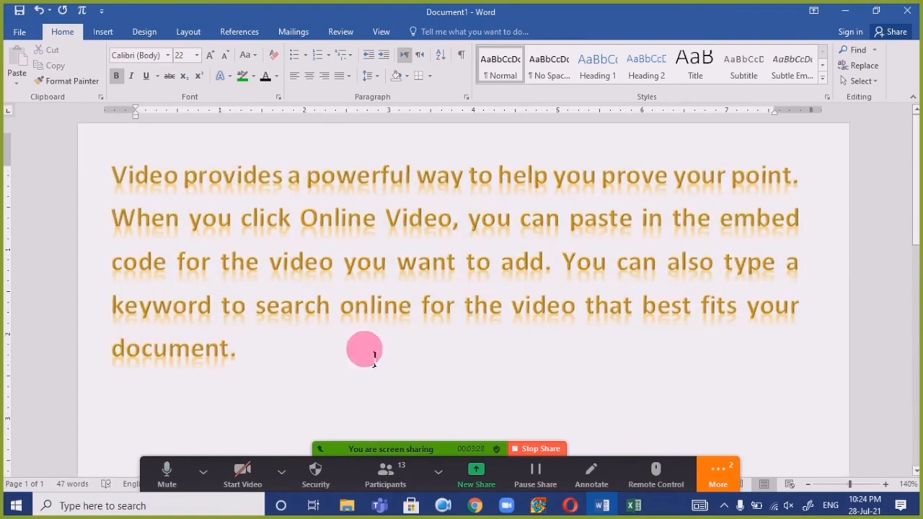
scroll(373, 355, down, 3)
scroll(374, 357, up, 3)
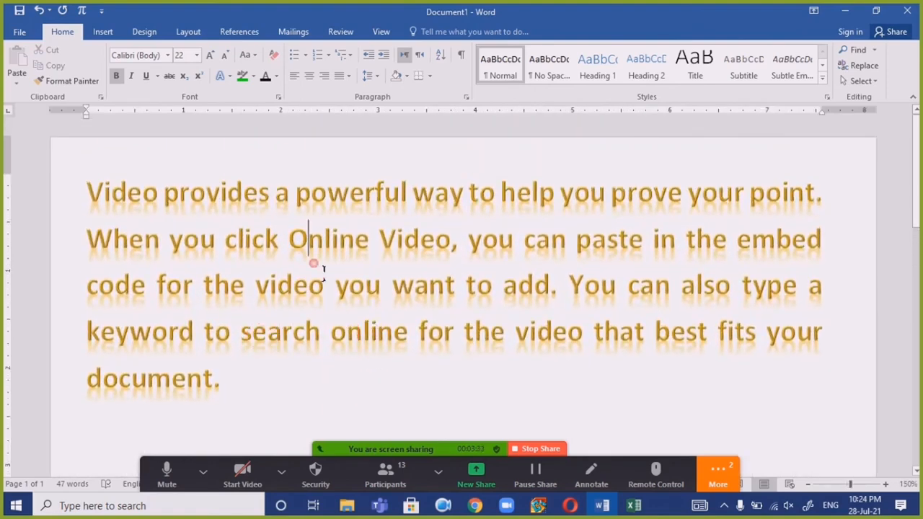
triple_click(294, 236)
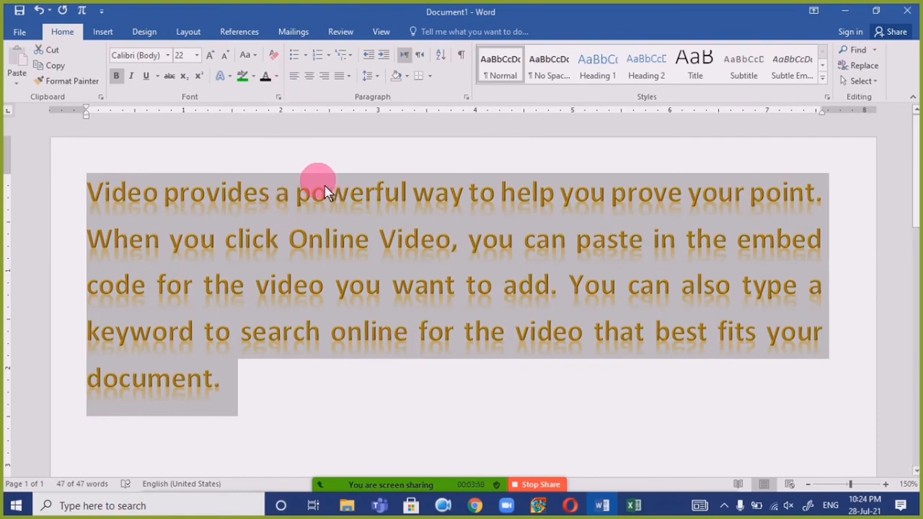
click(276, 56)
click(232, 252)
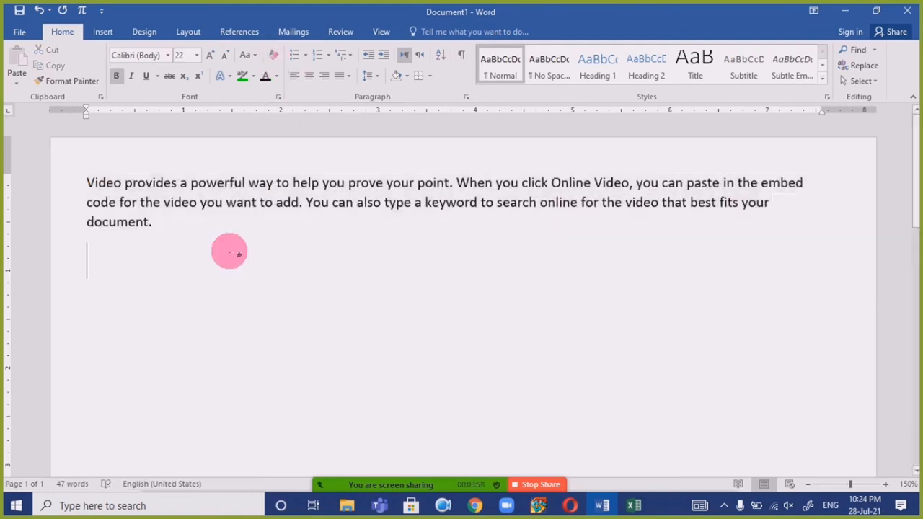
- Select all the text, look over the options in the Font dialog, and close it without changes
click(214, 204)
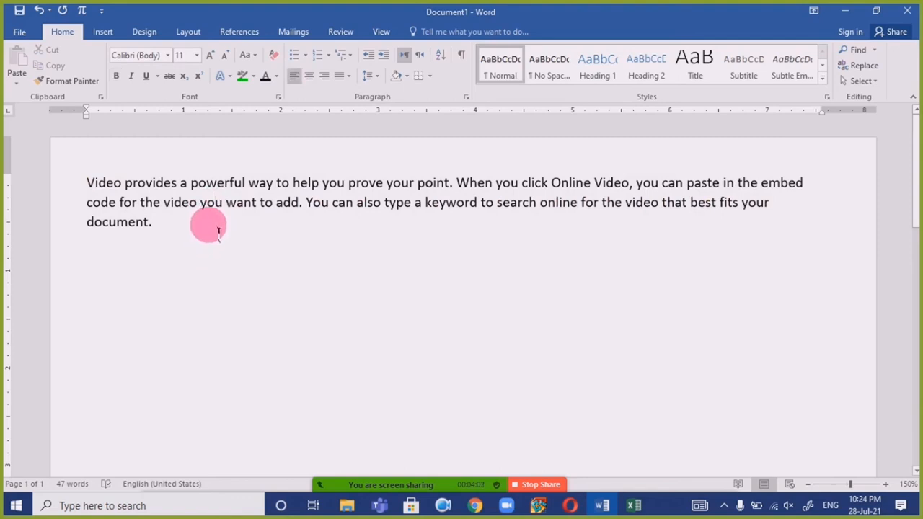
key(ctrl+a)
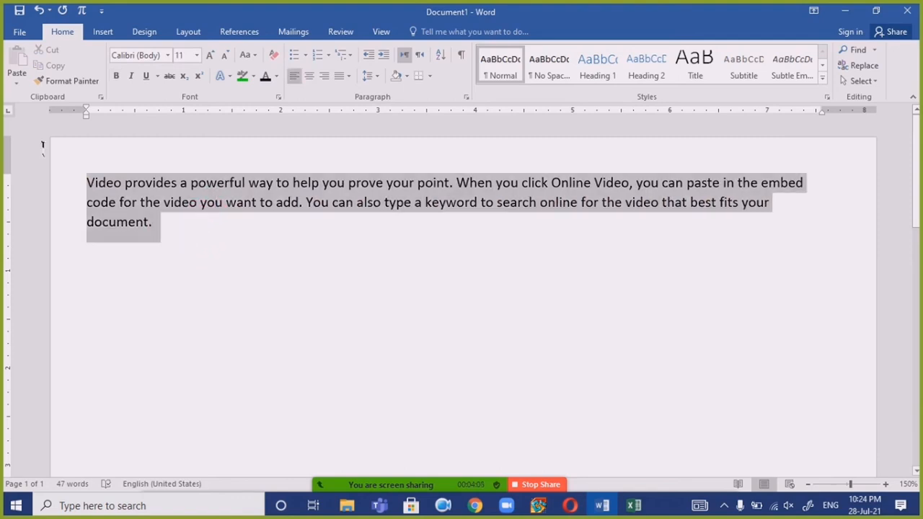
click(187, 204)
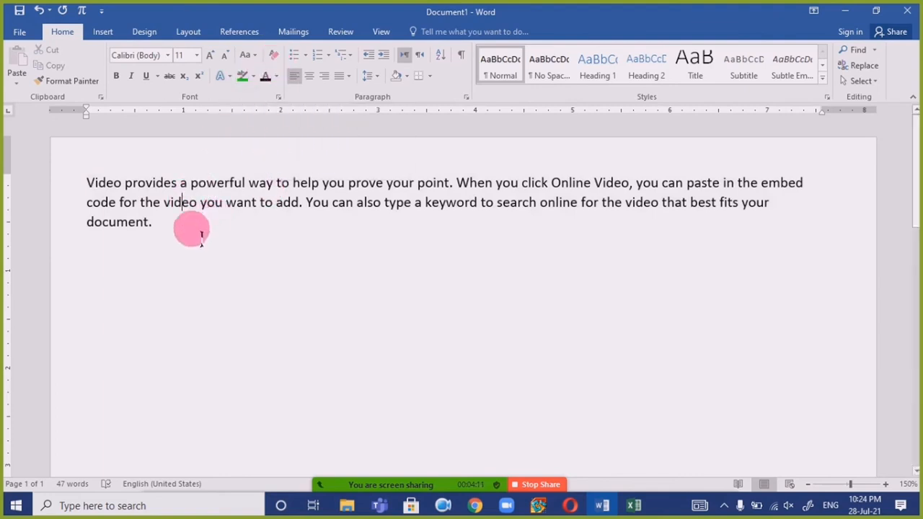
key(ctrl+a)
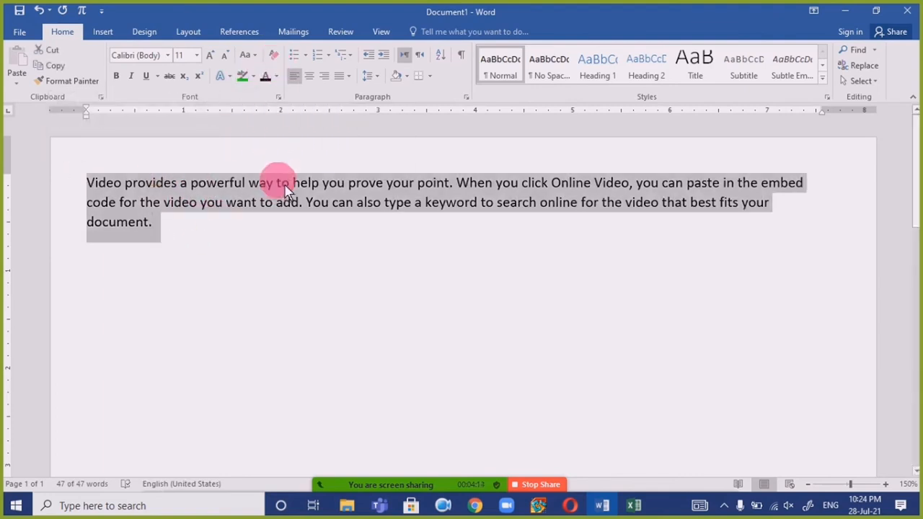
click(278, 96)
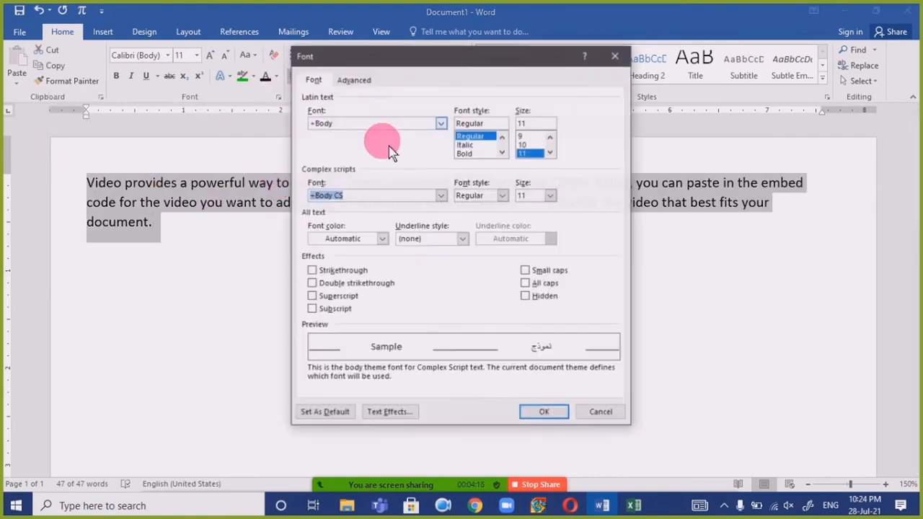
click(614, 56)
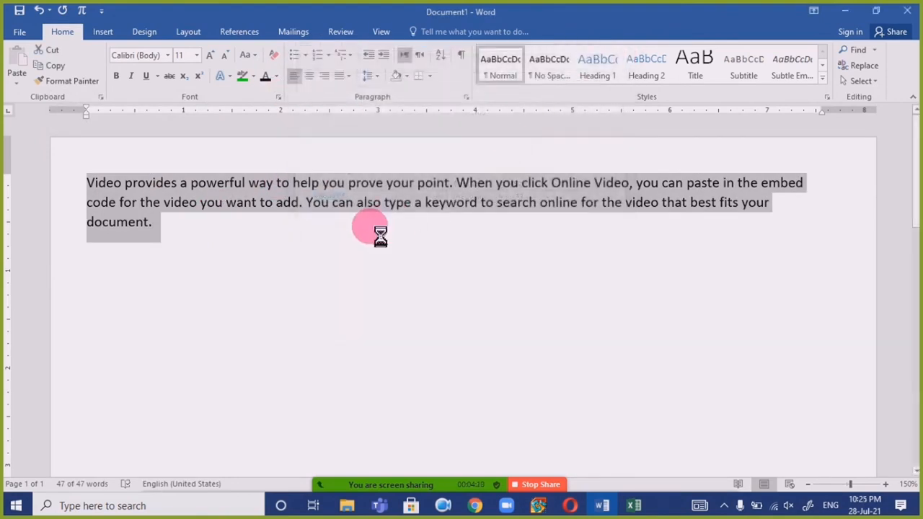
key(ctrl+d)
key(Escape)
- Underline the selected text with the Words only style in the Font dialog, and reselect all the text
key(ctrl+d)
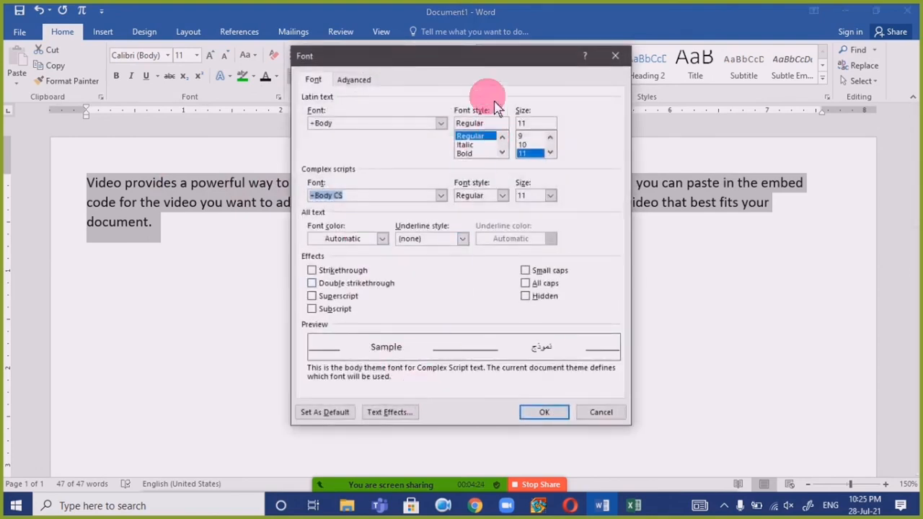
drag(437, 57, 420, 67)
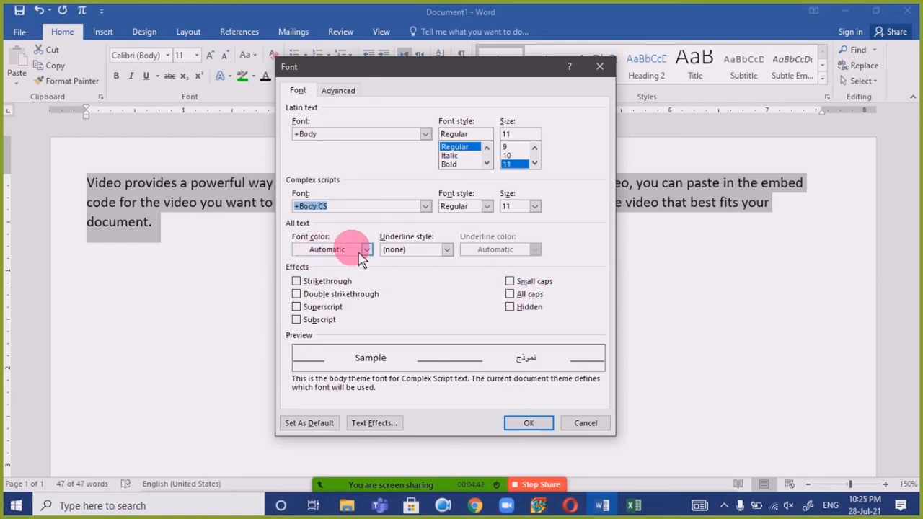
click(418, 249)
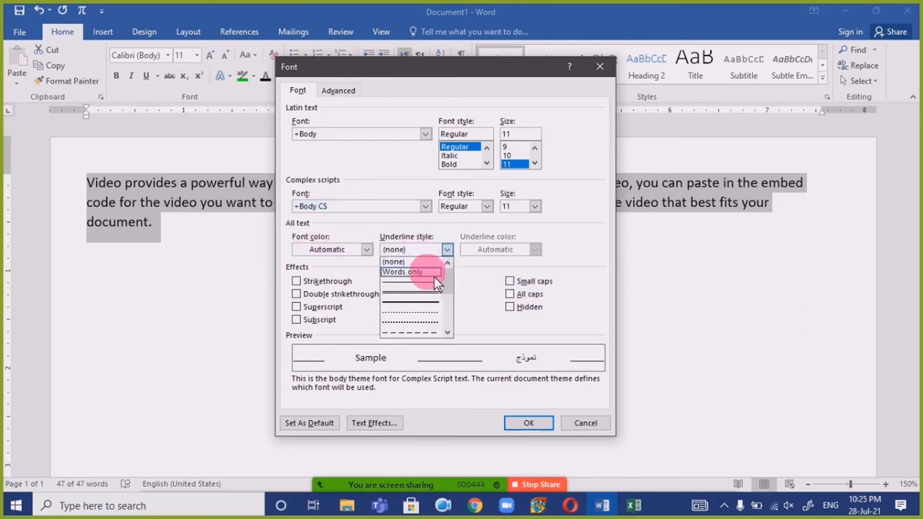
click(421, 271)
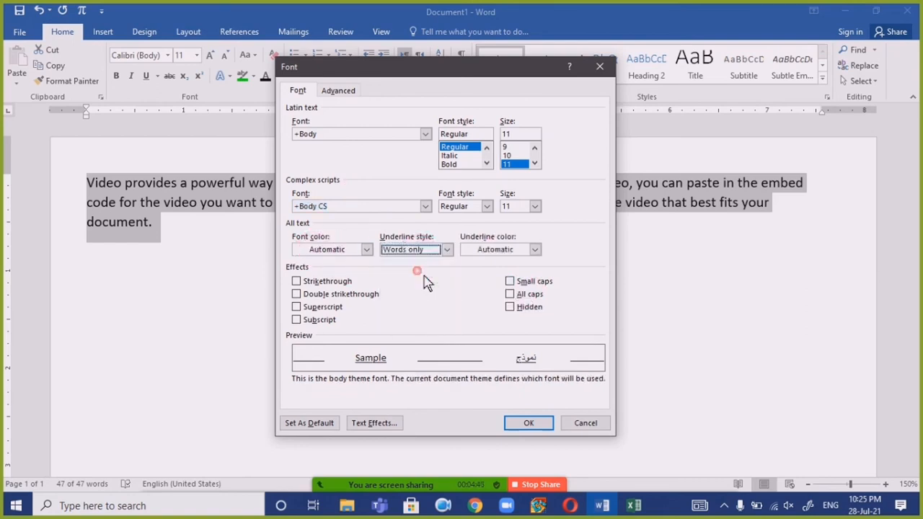
click(528, 423)
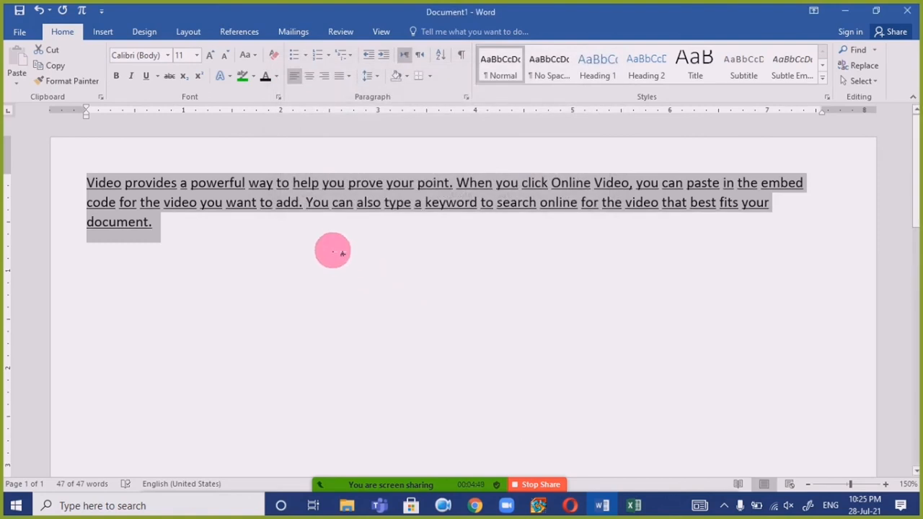
ctrl+scroll(340, 248, up, 15)
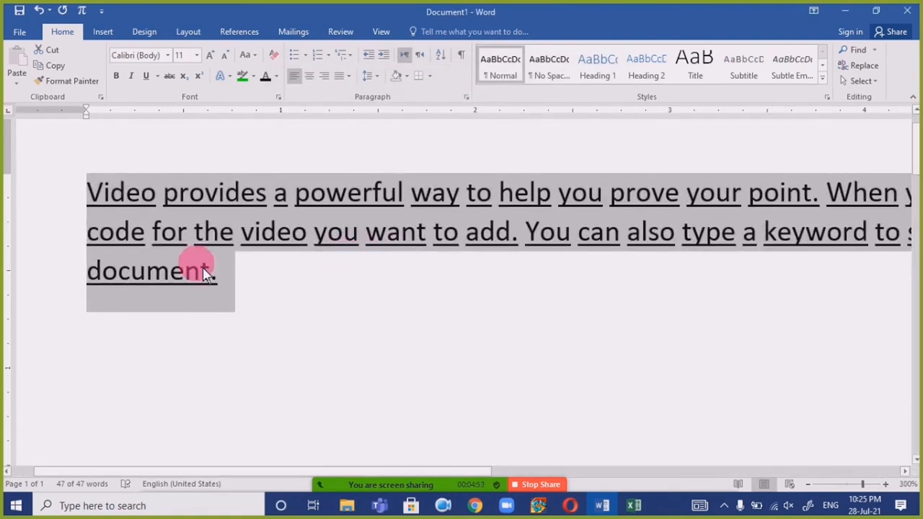
click(206, 208)
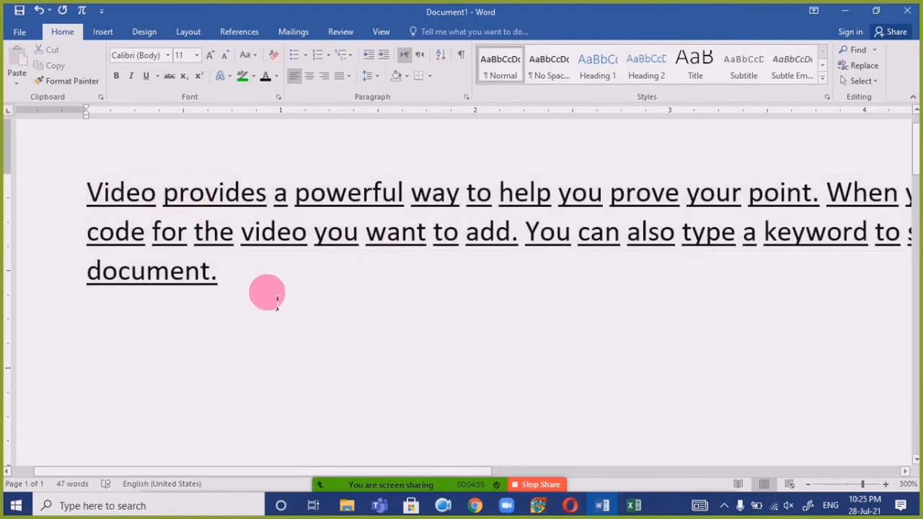
key(ctrl+a)
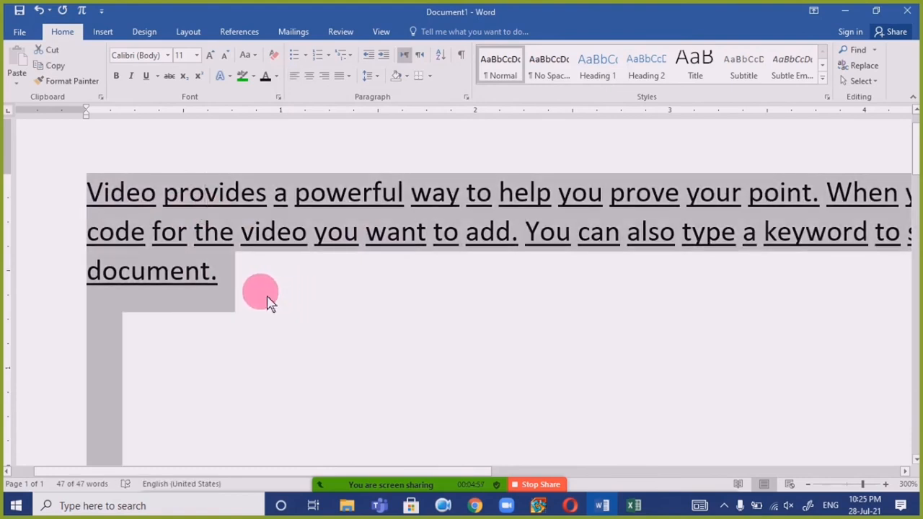
- Delete the empty paragraph below the text and keep the last sentence ending with a period
click(214, 315)
scroll(214, 316, down, 3)
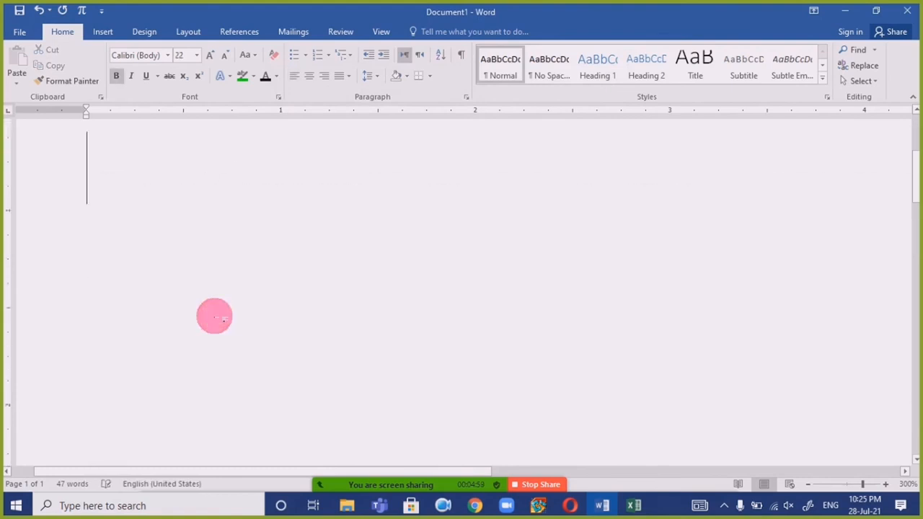
key(BackSpace)
key(BackSpace)
text(.)
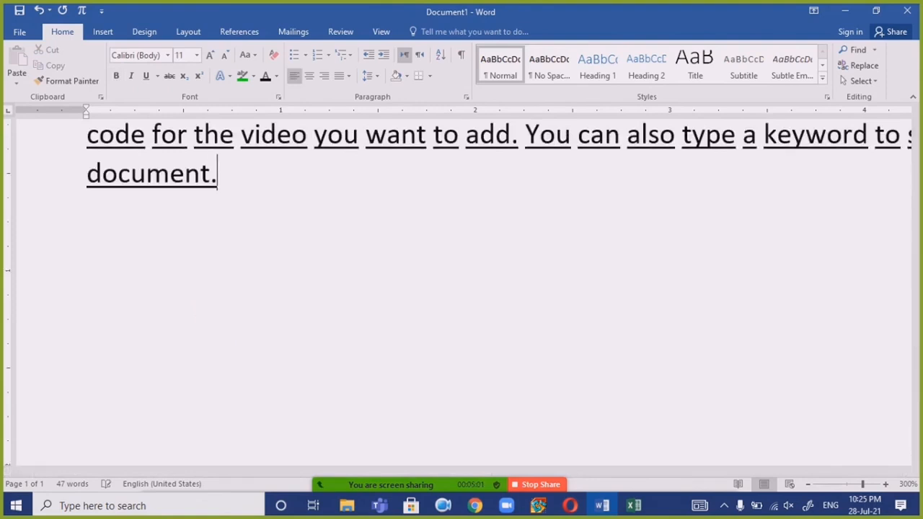
scroll(230, 310, up, 2)
- Set the underline color of all the text to red in the Font dialog and deselect the text
key(ctrl+a)
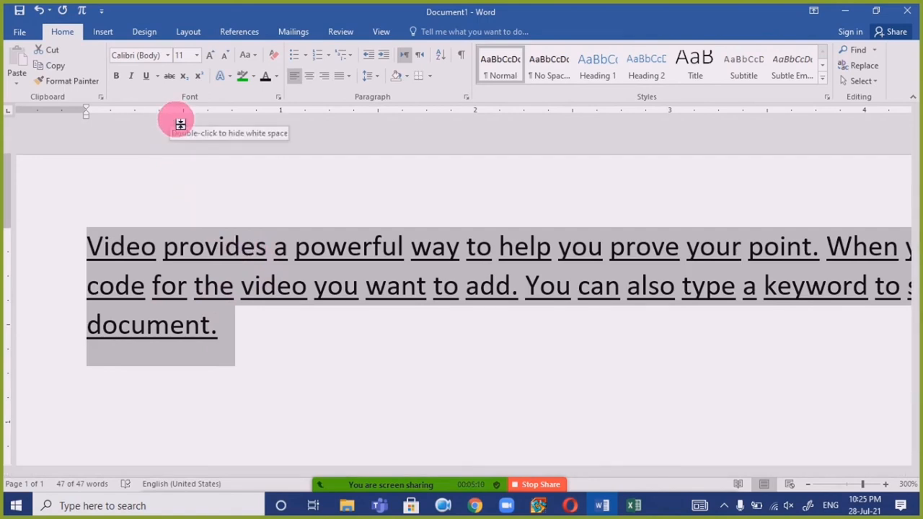
key(ctrl+d)
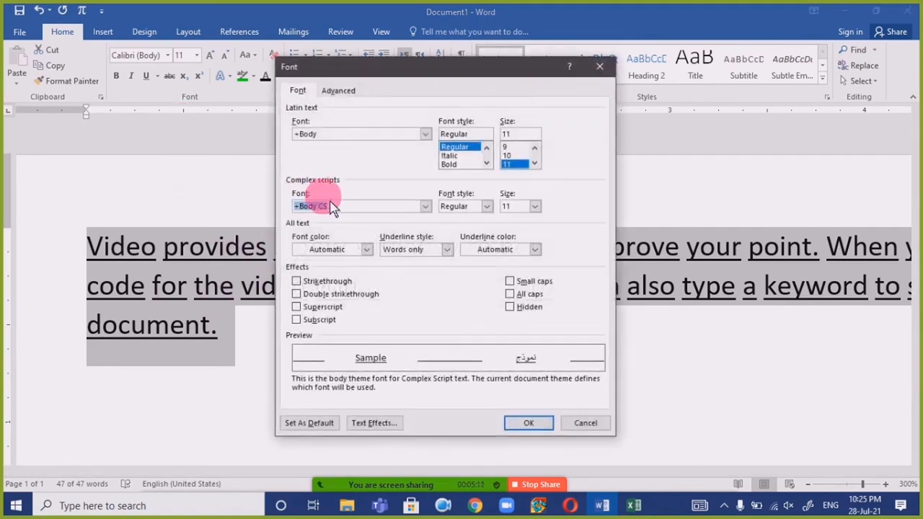
click(504, 258)
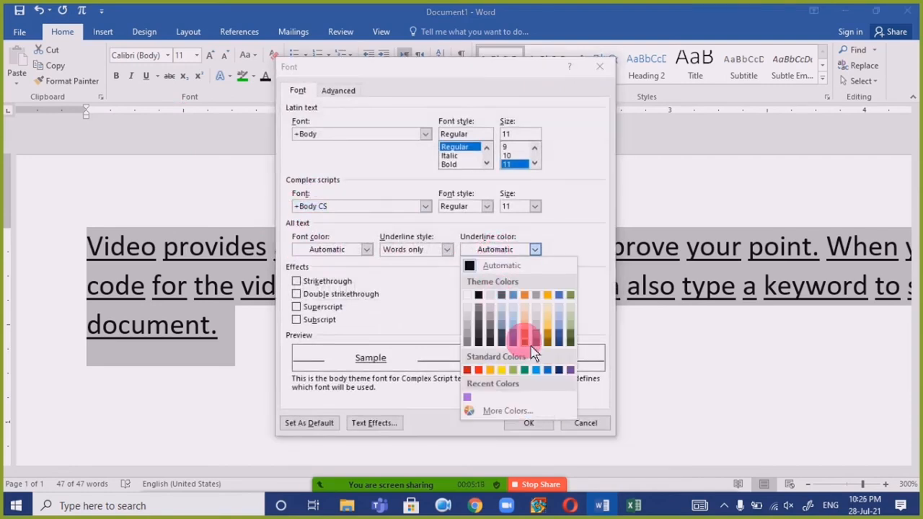
click(478, 370)
click(528, 422)
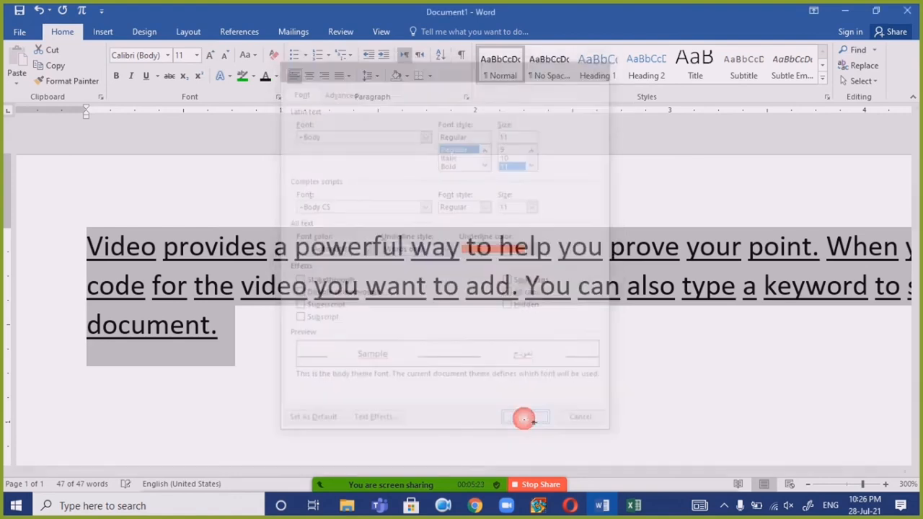
click(185, 324)
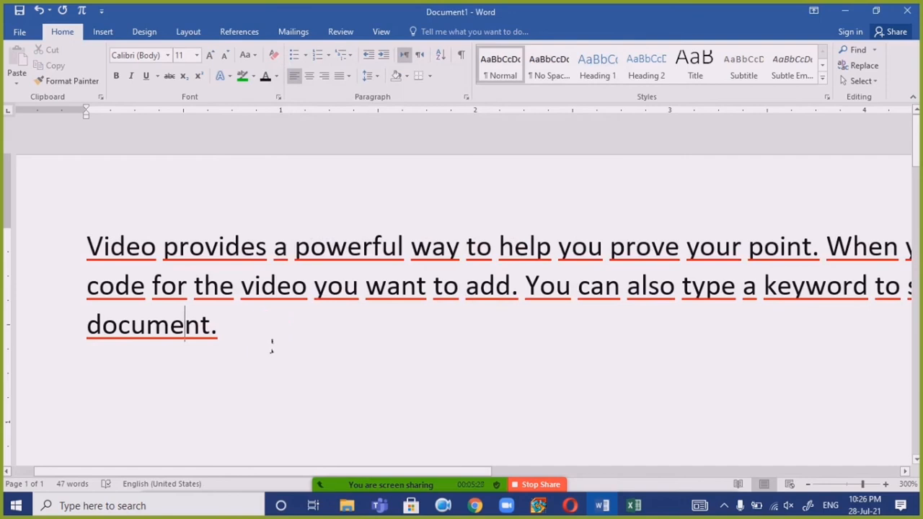
- Set the underline style of all the text to none, apply the Strikethrough effect, and deselect the text
drag(272, 346, 62, 206)
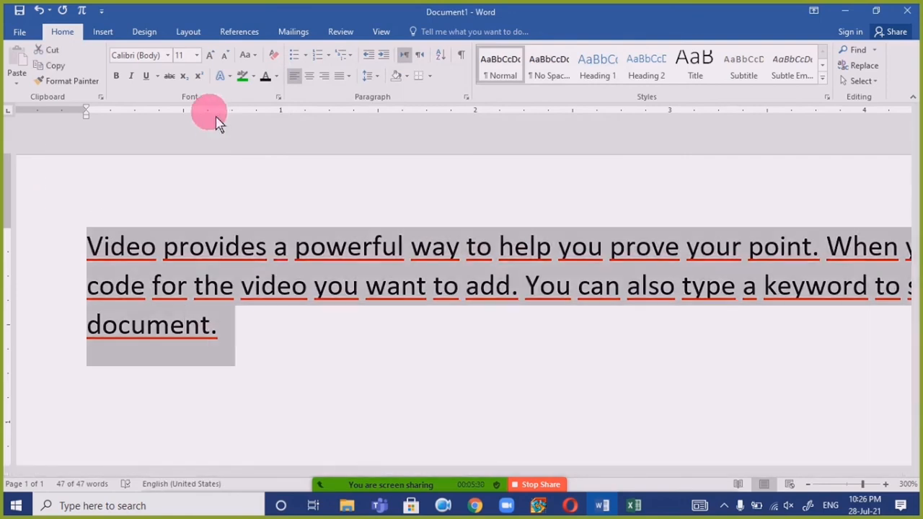
key(ctrl+d)
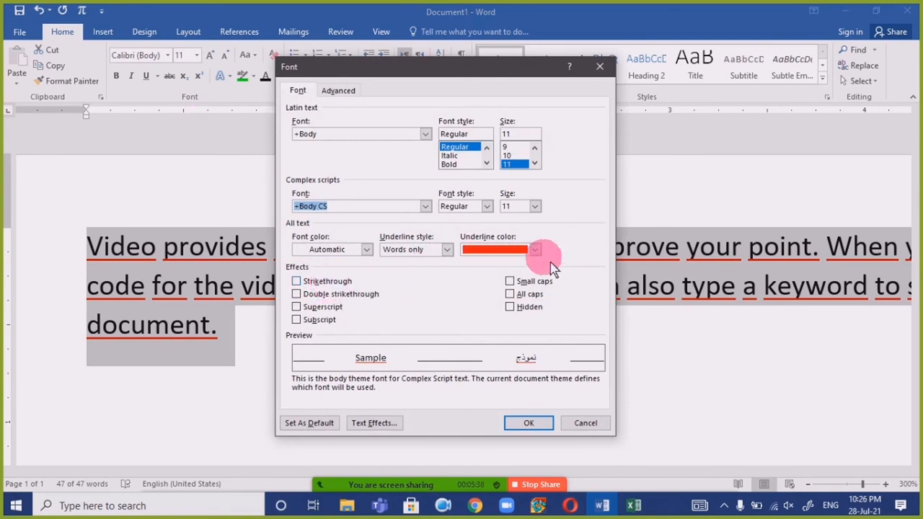
click(413, 249)
click(415, 263)
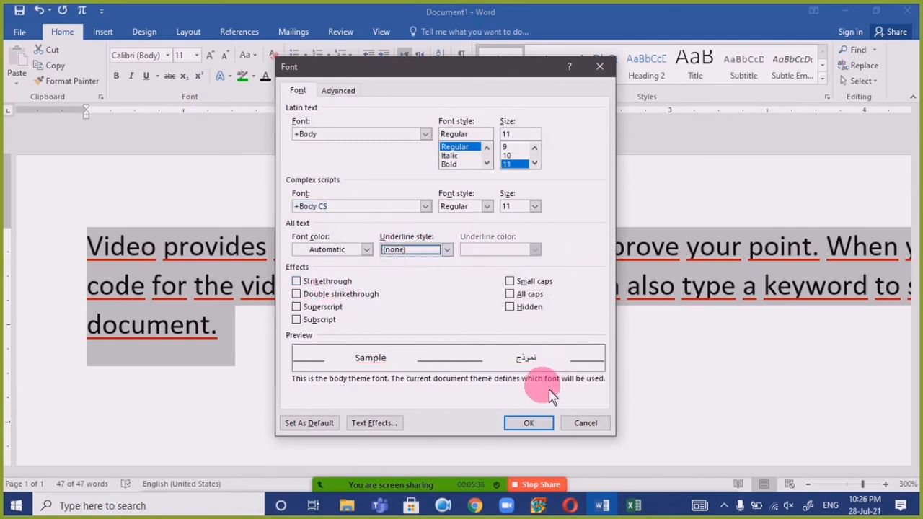
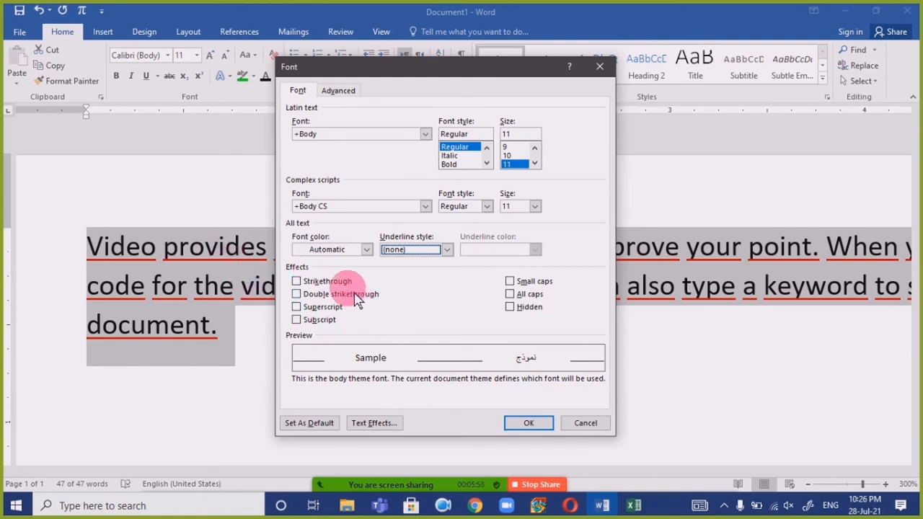
click(321, 281)
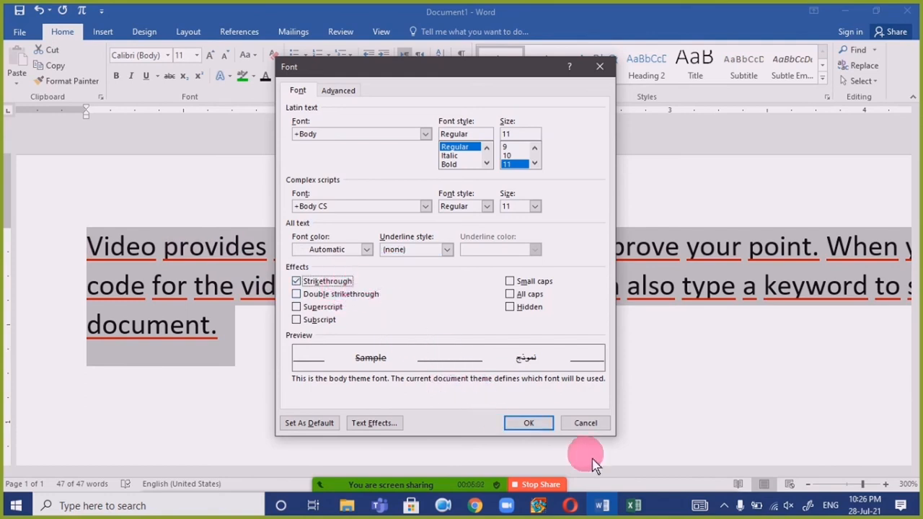
click(528, 423)
click(348, 375)
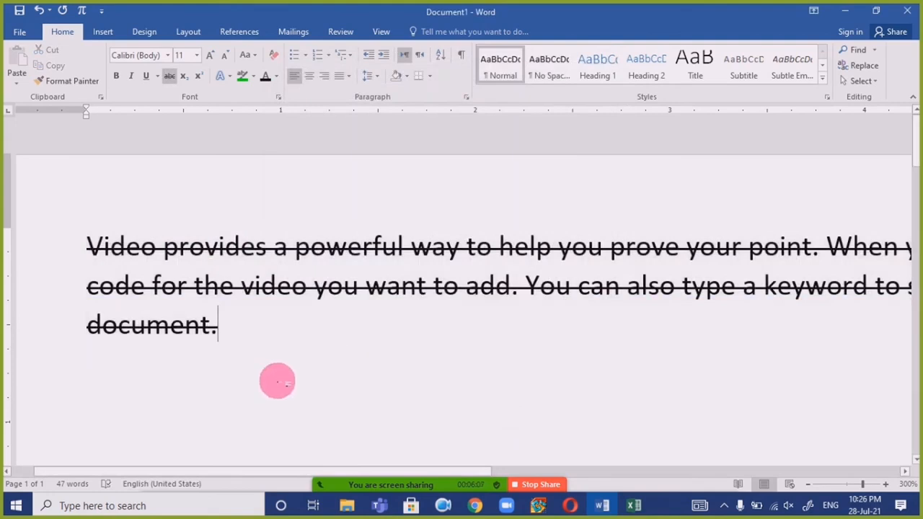
- Toggle strikethrough on all the text several times, leaving it turned off
scroll(277, 381, down, 2)
scroll(278, 381, down, 4)
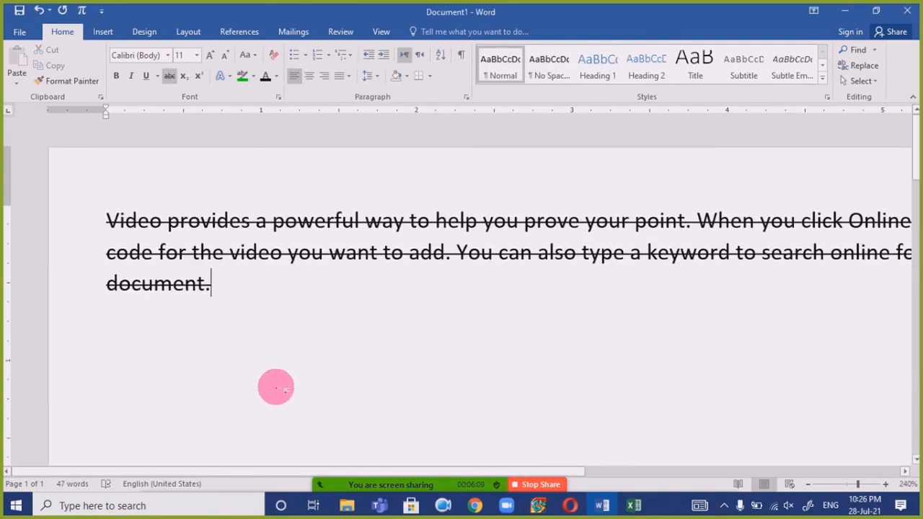
drag(250, 479, 292, 478)
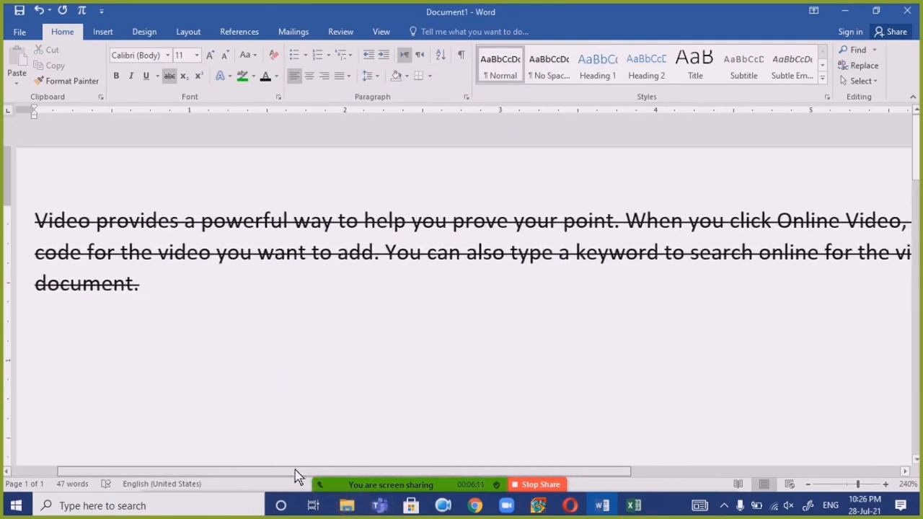
click(206, 315)
key(ctrl+a)
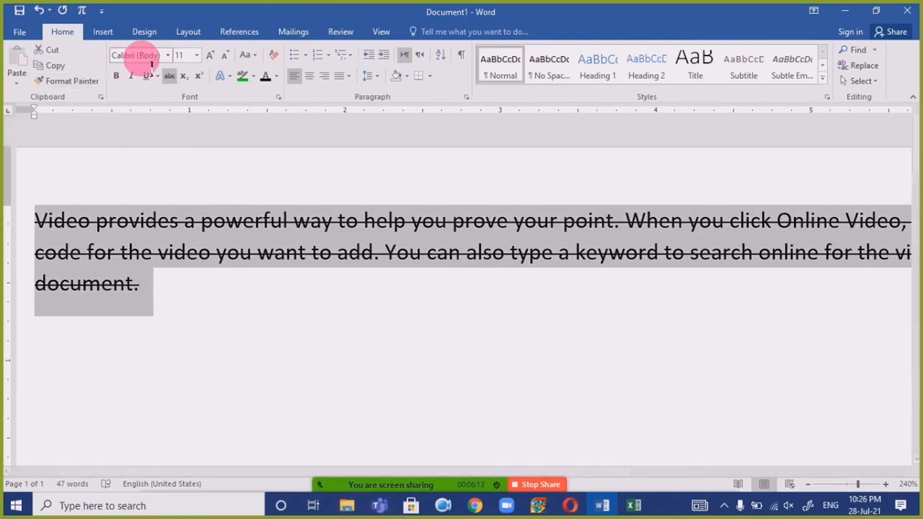
click(169, 75)
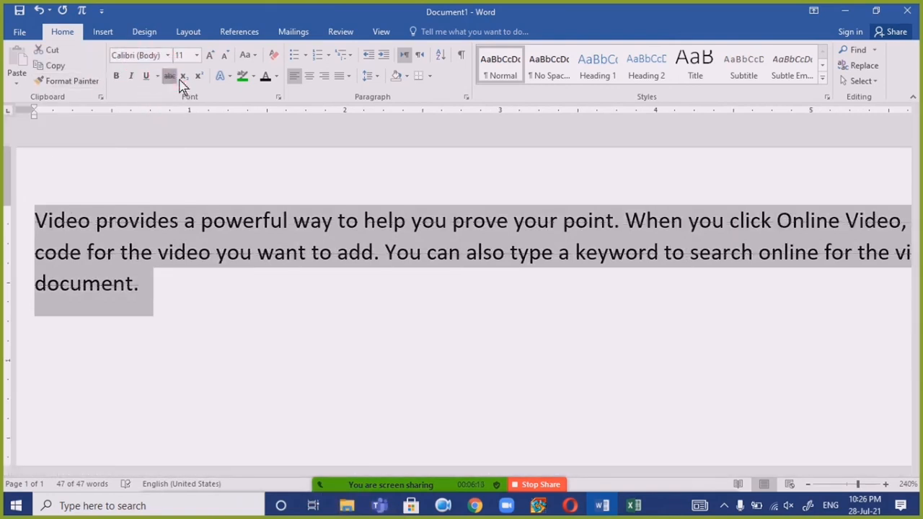
click(173, 78)
click(173, 78)
click(173, 76)
click(173, 76)
- Apply the Double strikethrough effect to all the text in the Font dialog and deselect the text
key(ctrl+d)
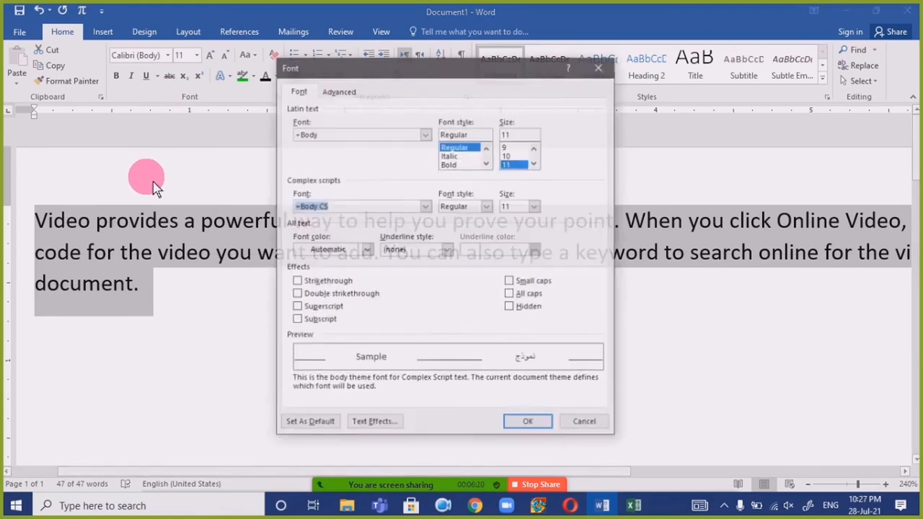
click(342, 296)
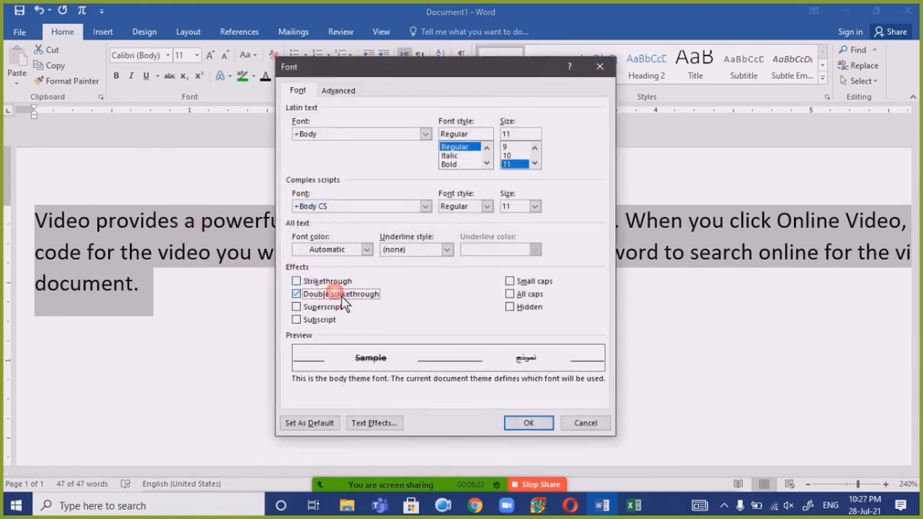
click(530, 423)
click(189, 323)
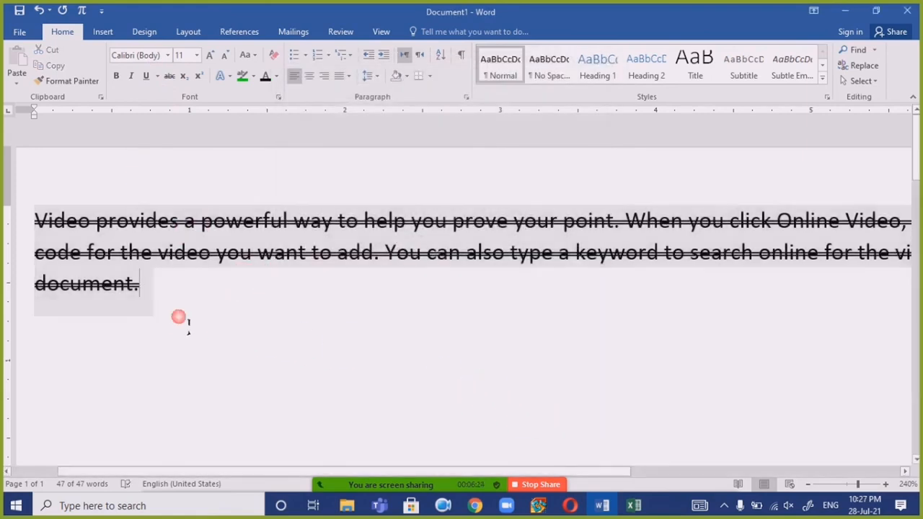
- Look over the Text Effects and advanced options in the Font dialog for all the text, and close it without changes
drag(190, 301, 11, 190)
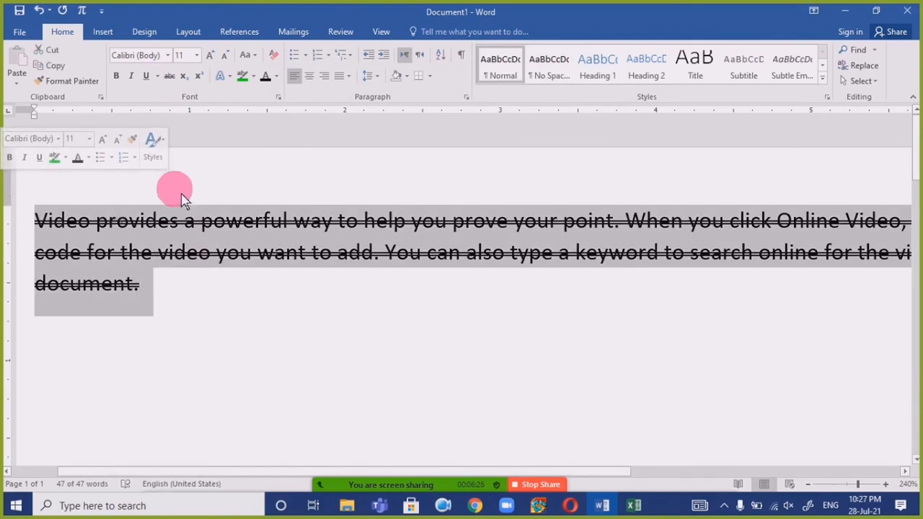
key(ctrl+d)
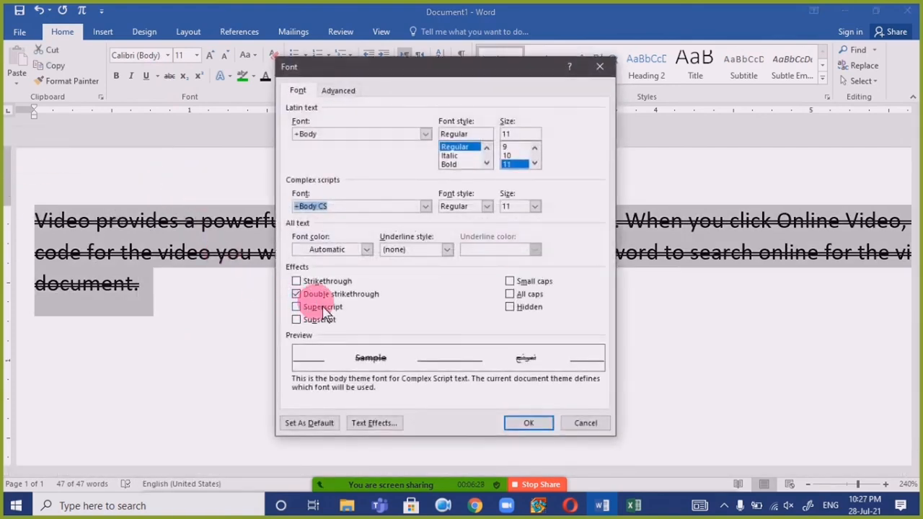
click(299, 294)
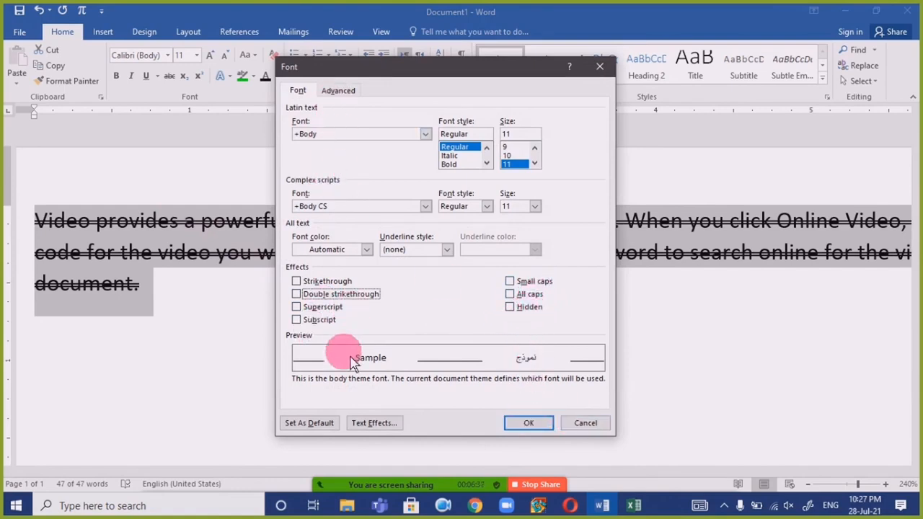
click(371, 425)
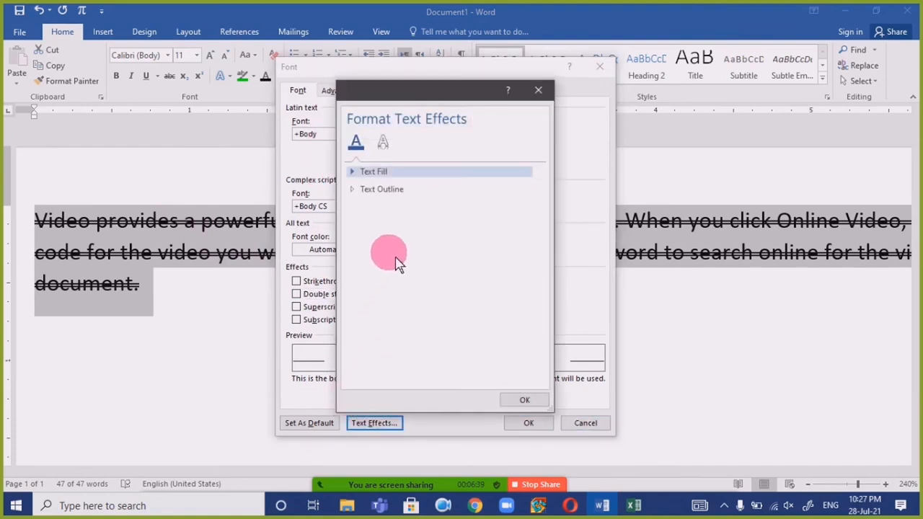
click(538, 90)
click(348, 89)
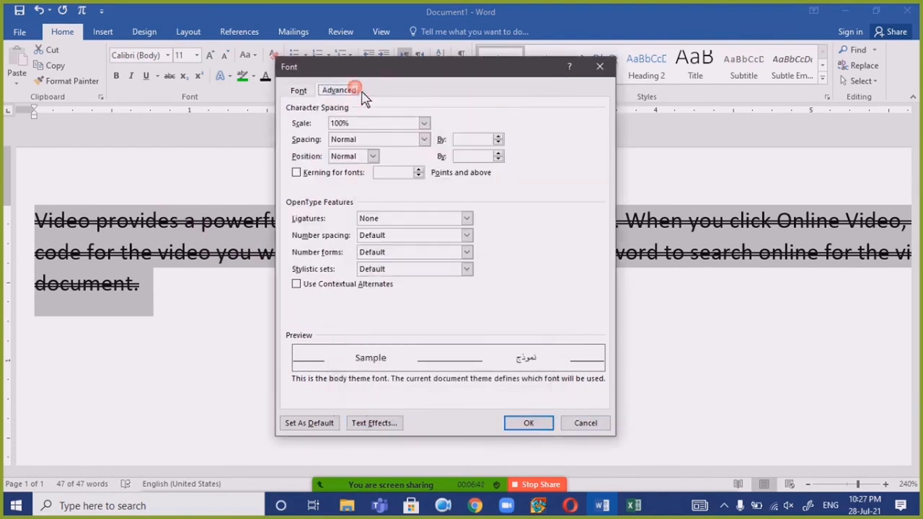
click(299, 91)
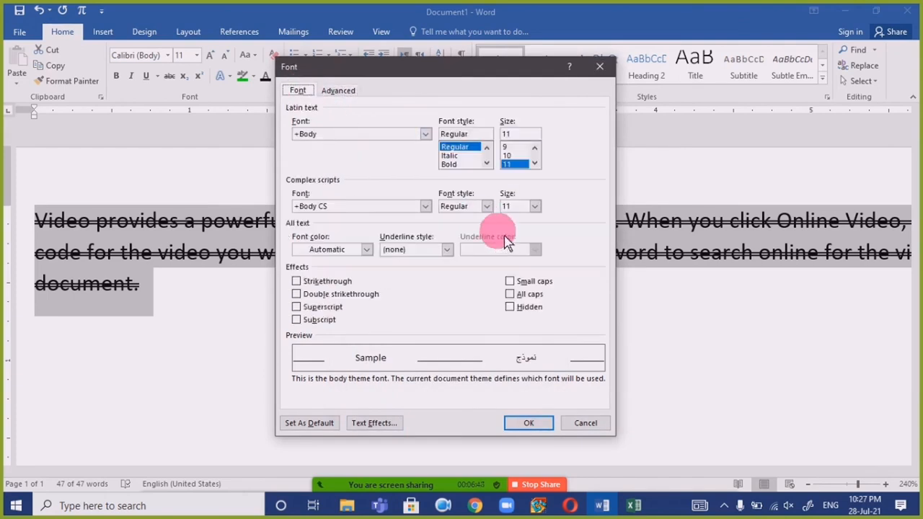
click(586, 423)
- Replace the selected text with three paragraphs of sample text generated by =rand(3)
text(=)
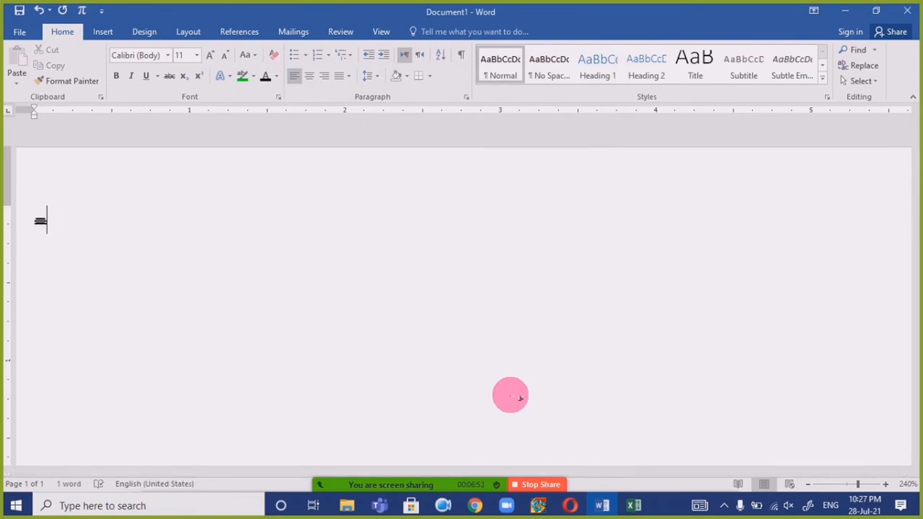
text(rand()
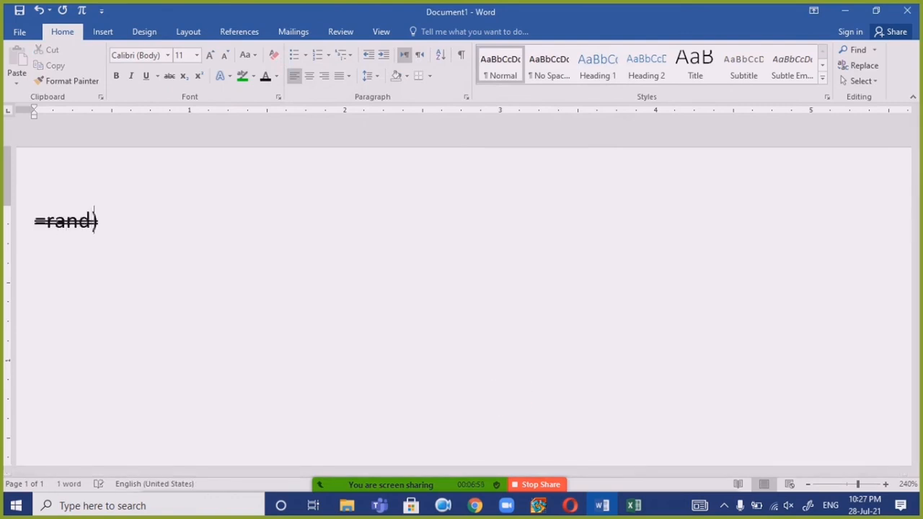
key(BackSpace)
text(())
text(3)
key(Return)
- Clear all formatting from the whole document and deselect the text
key(ctrl+a)
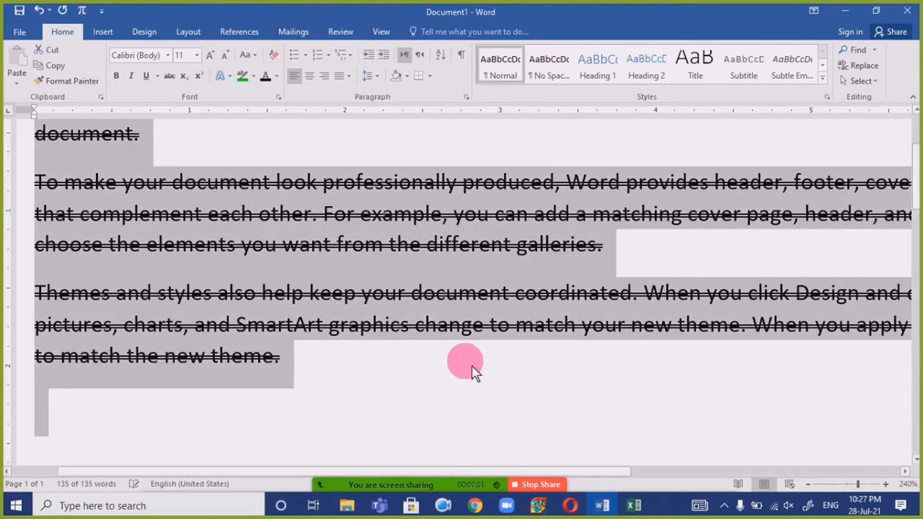
click(272, 55)
click(226, 230)
- Apply the Hidden font effect to the second paragraph, beginning "To make your document look professionally produced"
scroll(266, 317, down, 2)
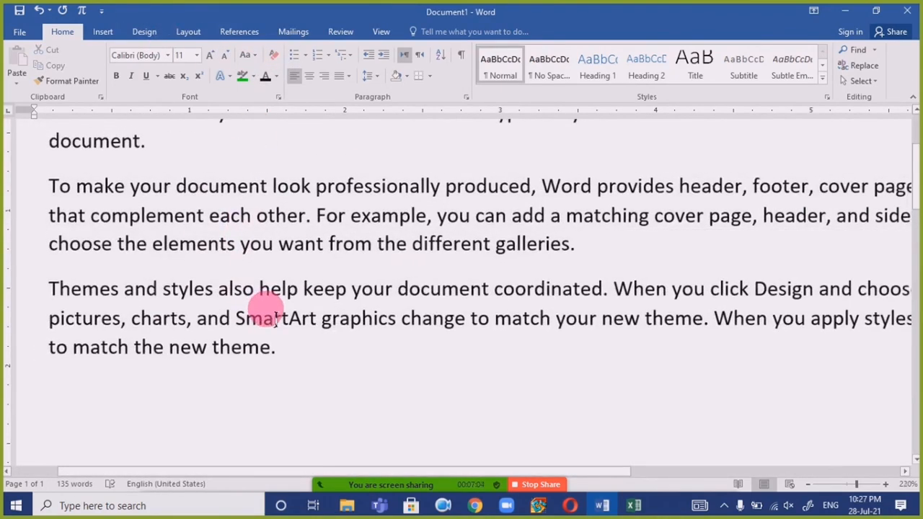
scroll(272, 320, down, 6)
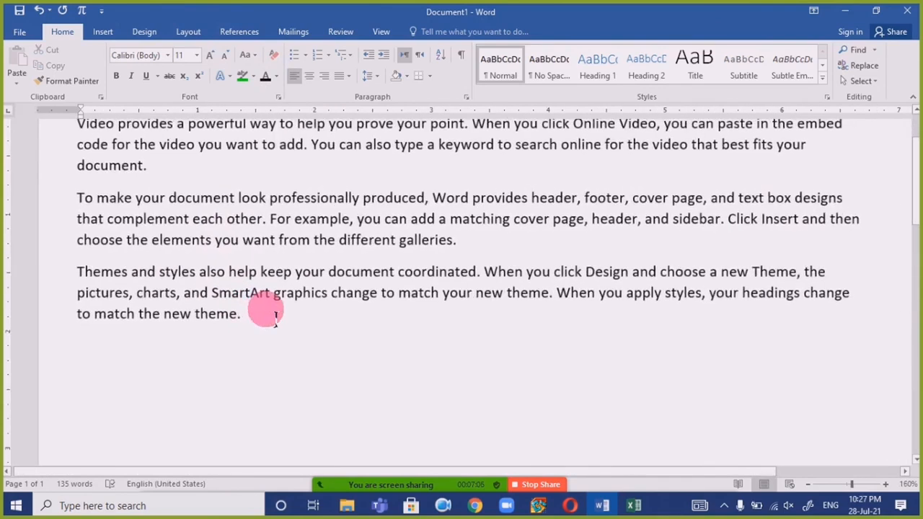
scroll(274, 317, down, 1)
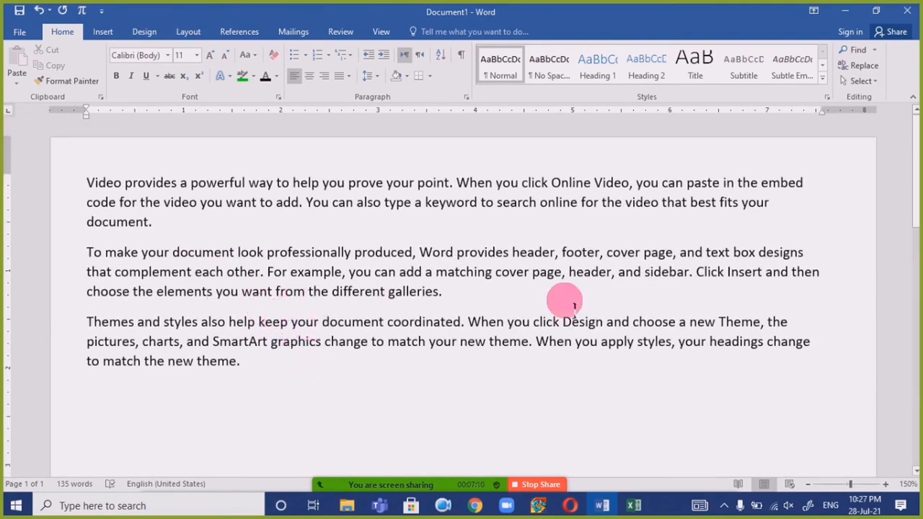
triple_click(381, 270)
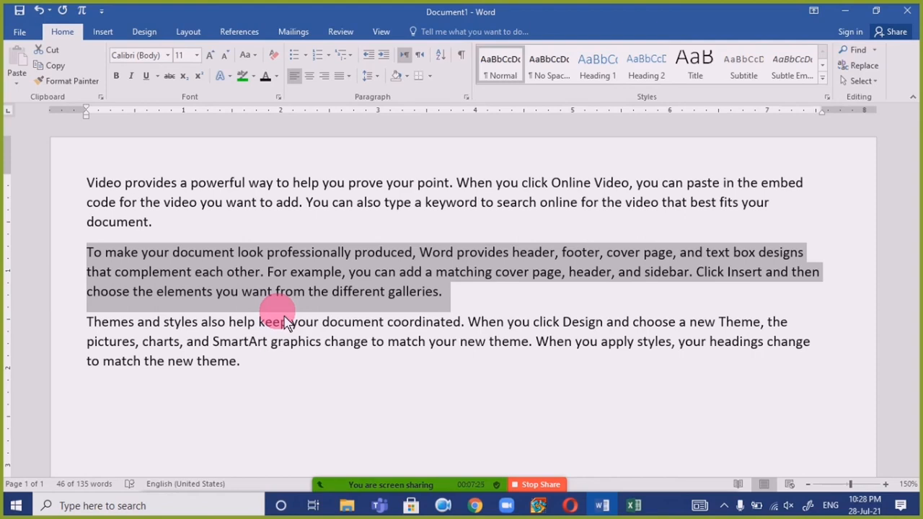
key(ctrl+d)
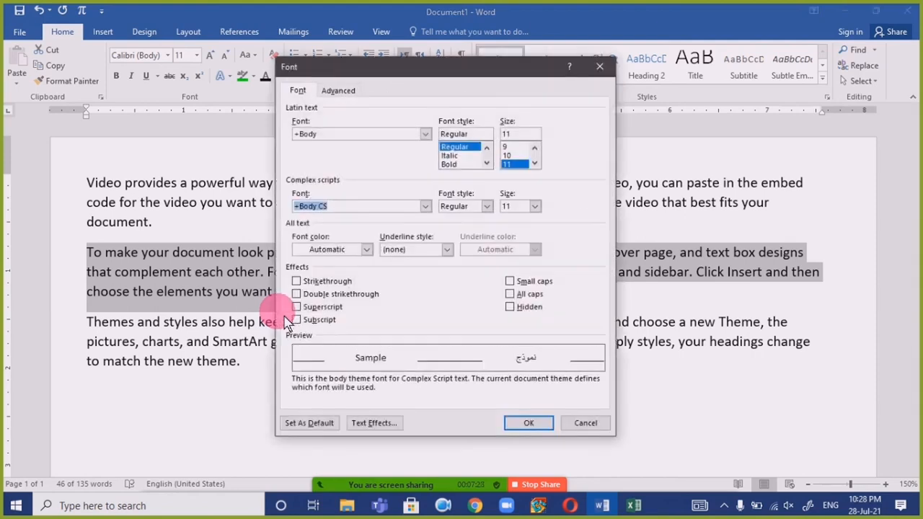
click(517, 310)
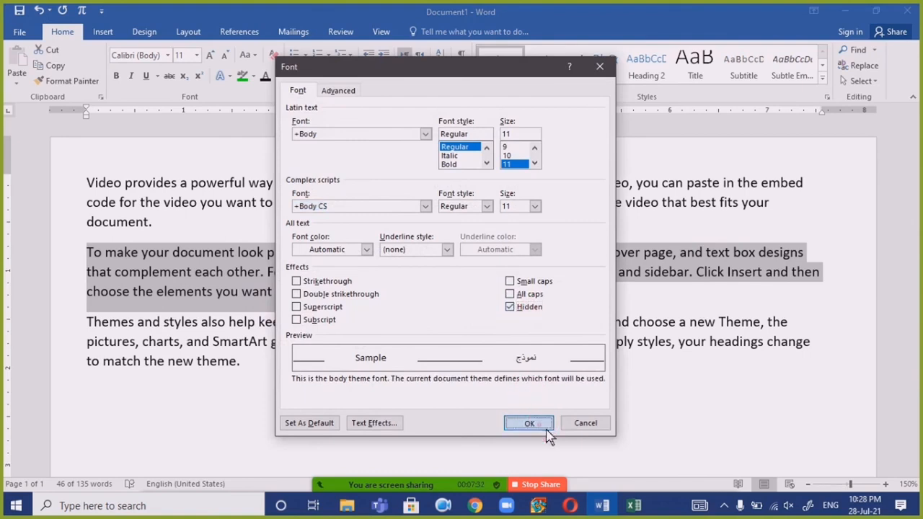
click(530, 424)
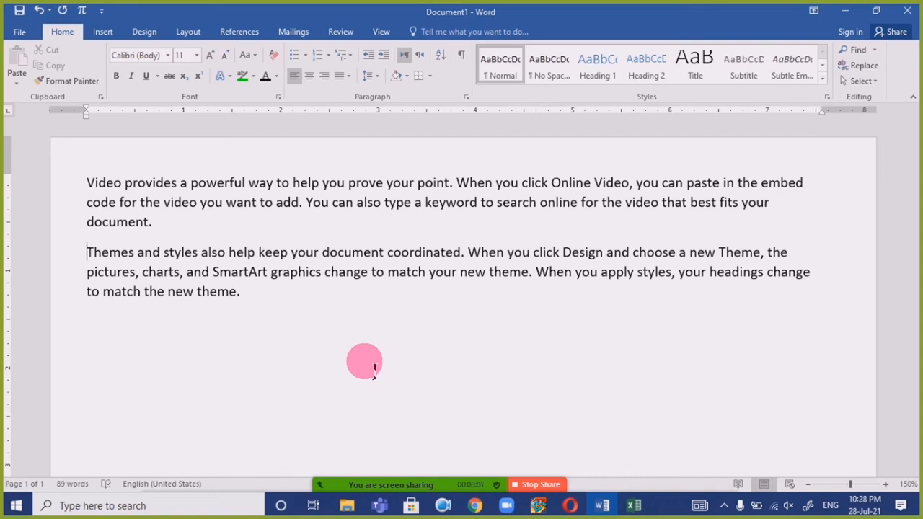
- Remove the Hidden font effect from the whole document and deselect the text
key(ctrl+a)
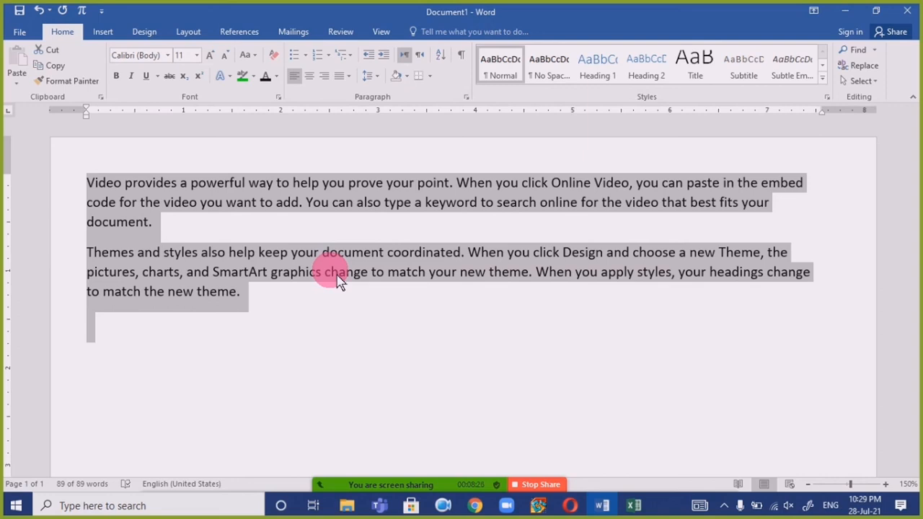
key(ctrl+d)
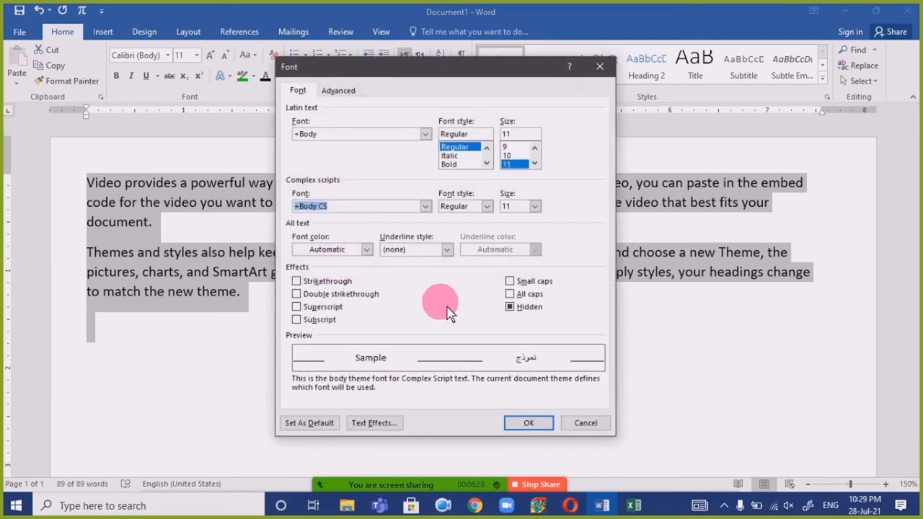
click(516, 309)
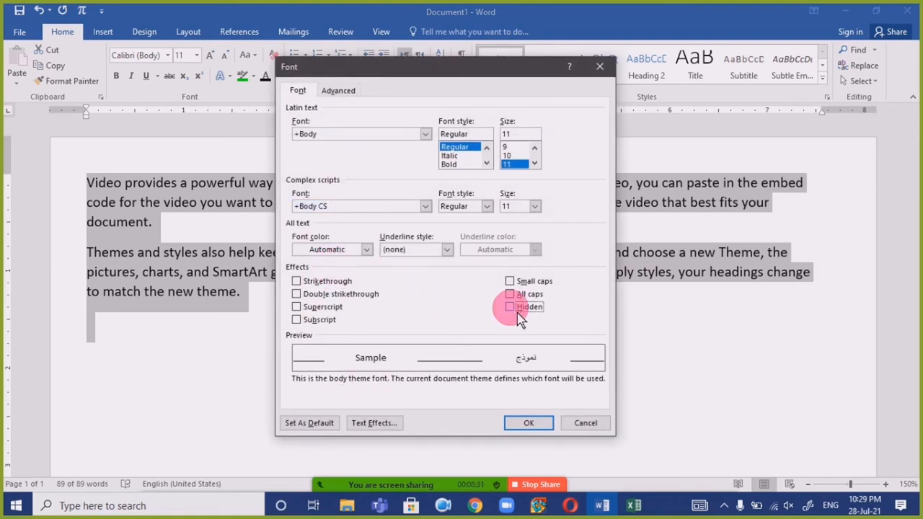
click(529, 423)
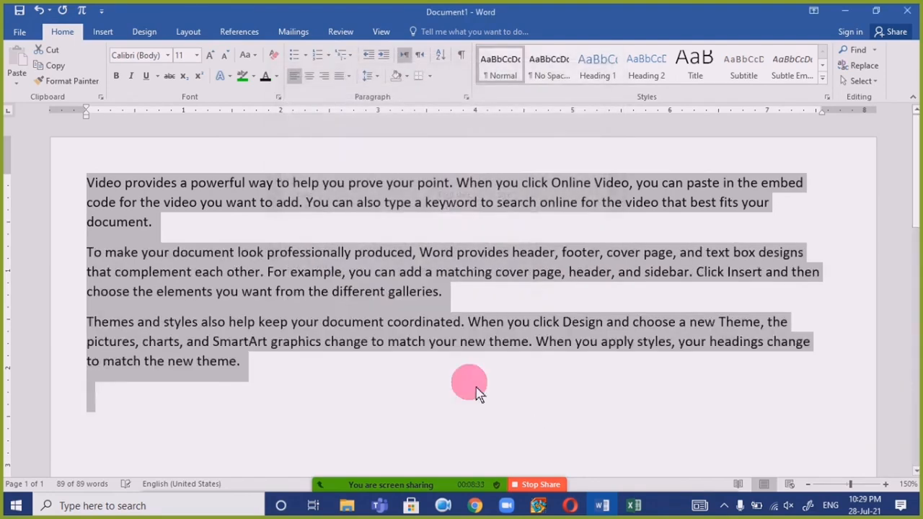
click(150, 257)
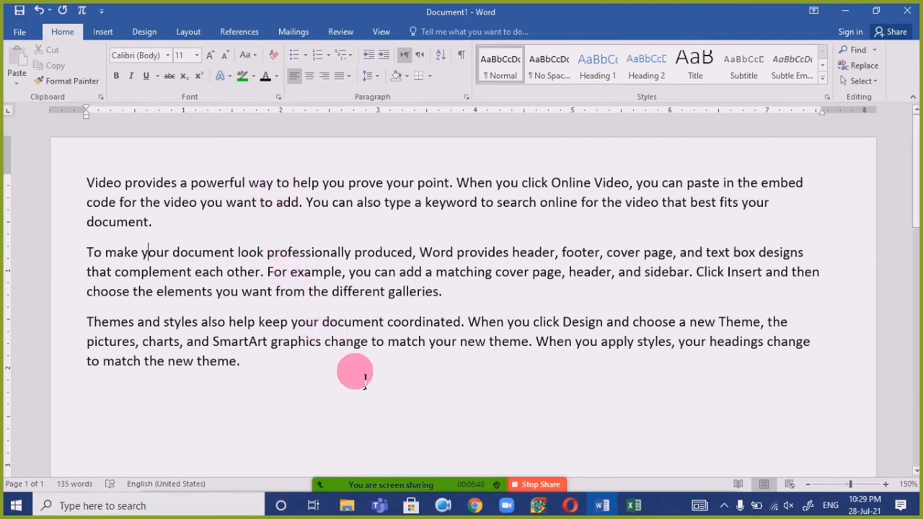
drag(365, 380, 107, 181)
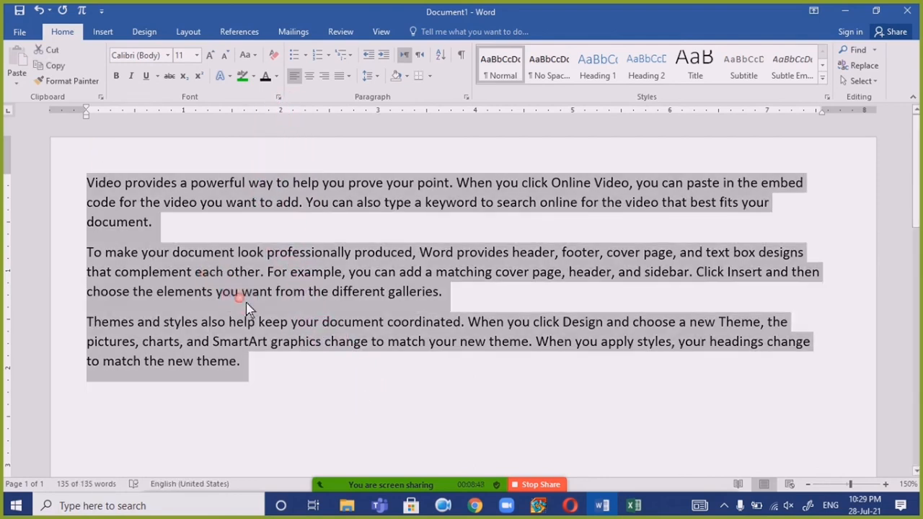
click(440, 387)
key(ctrl+a)
click(437, 387)
key(ctrl+a)
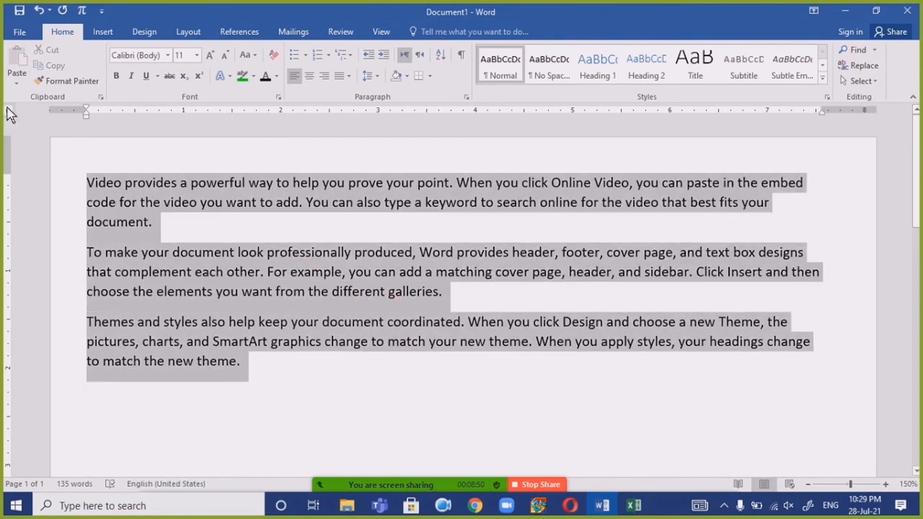
click(236, 227)
drag(350, 375, 26, 115)
click(282, 387)
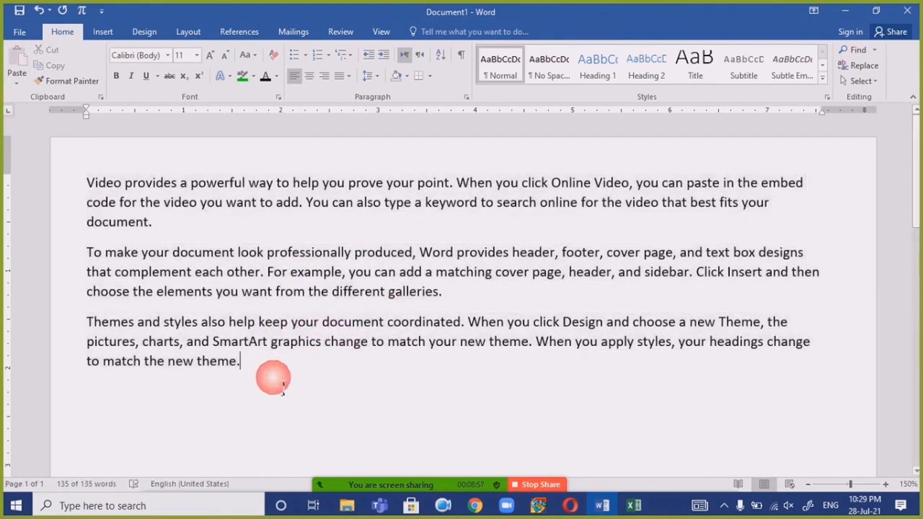